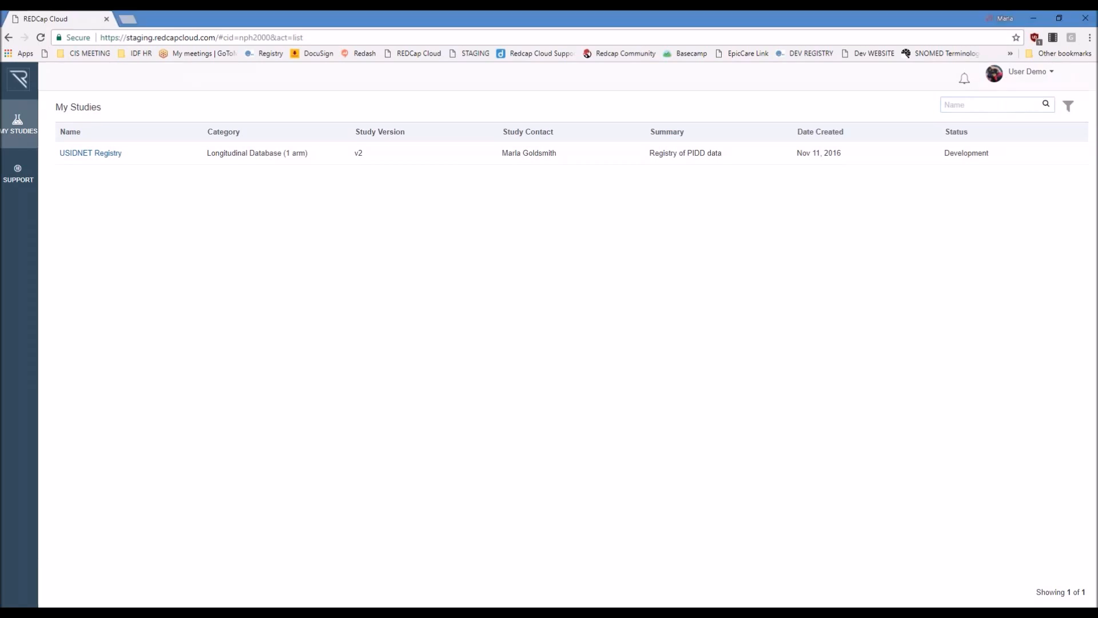
Step: Review the account profile's general data, date format options, organization and security settings, and close it without saving
left_click(1029, 72)
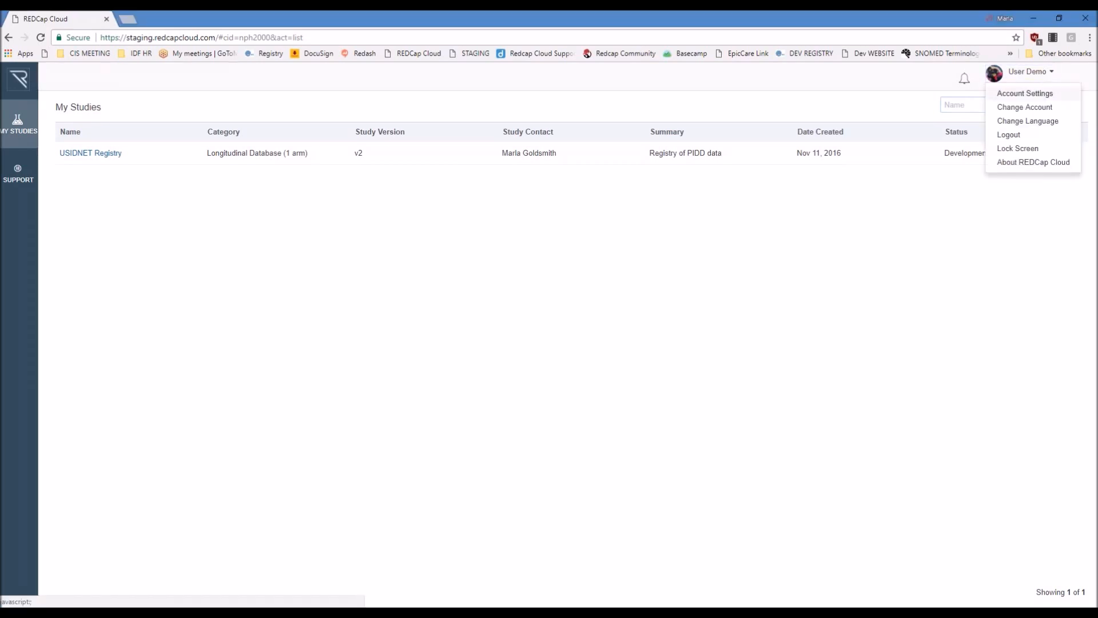
left_click(1009, 94)
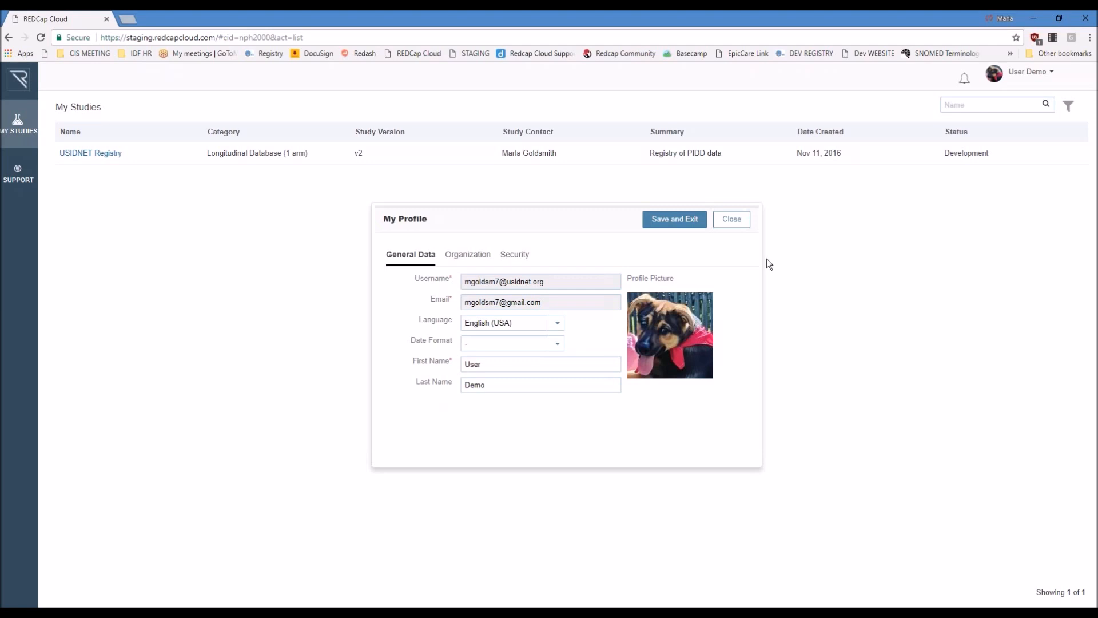
left_click(558, 344)
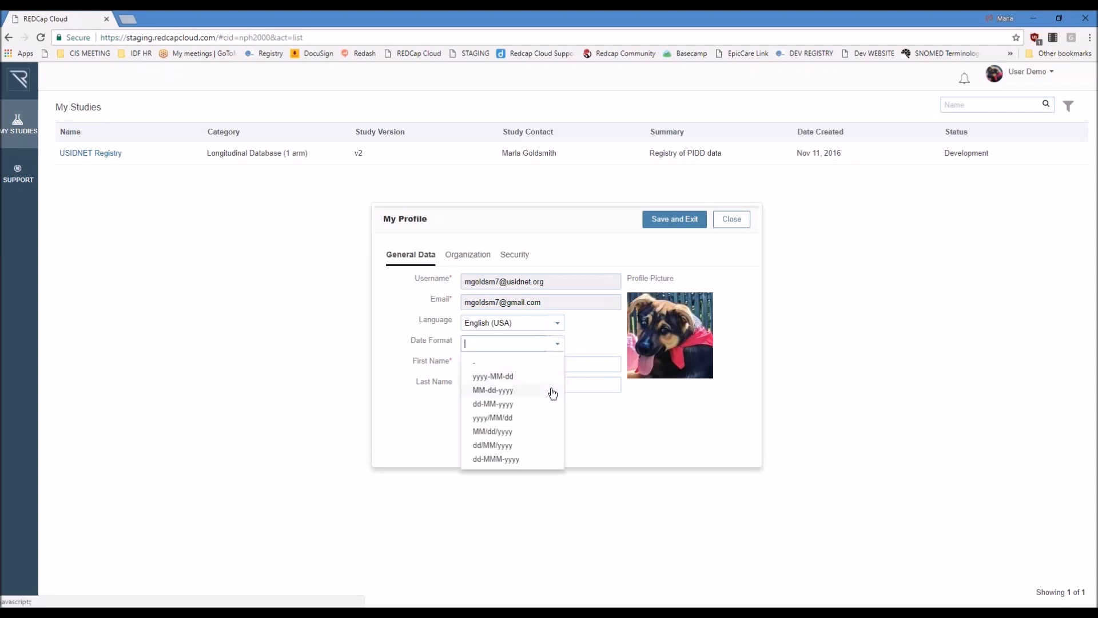
left_click(624, 428)
left_click(466, 256)
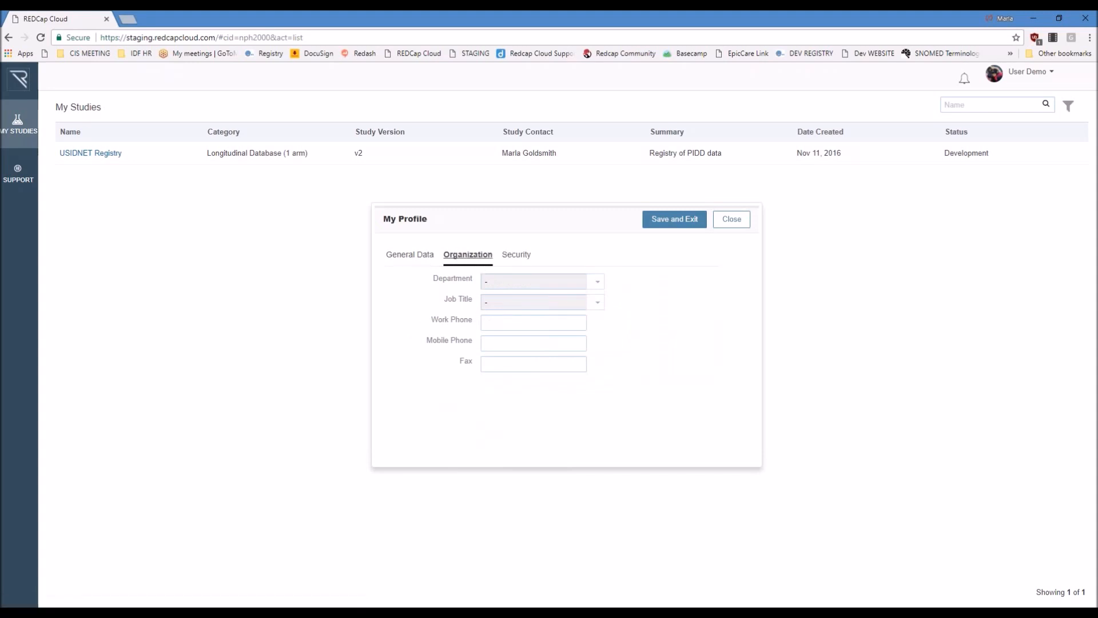
left_click(521, 266)
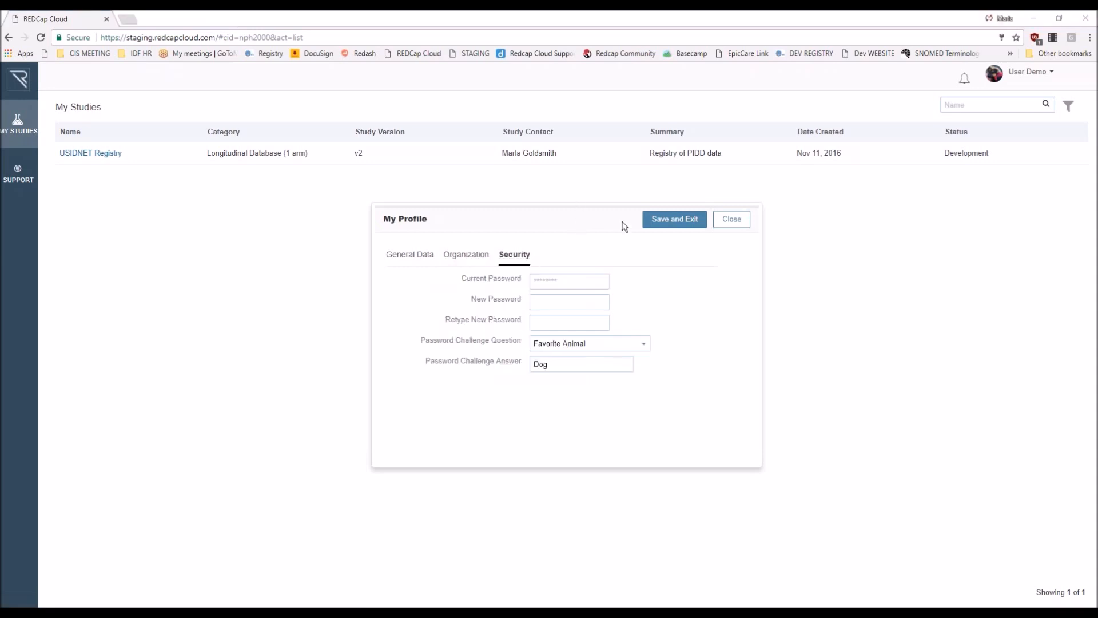
left_click(739, 223)
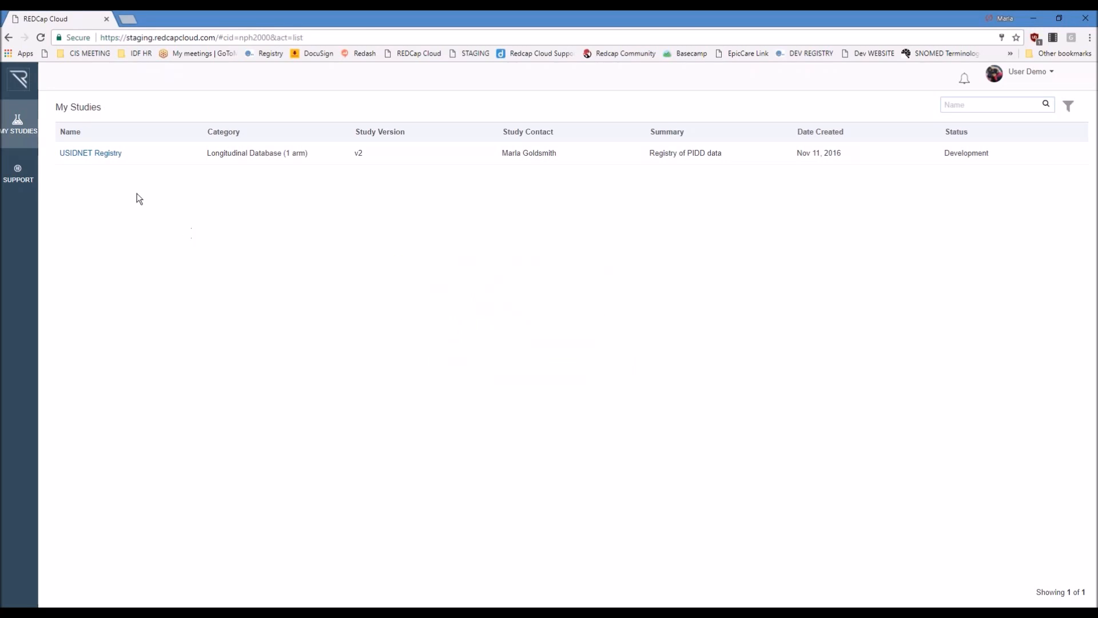
Step: Open the USIDNET Registry study and view the list of users at its site
left_click(106, 162)
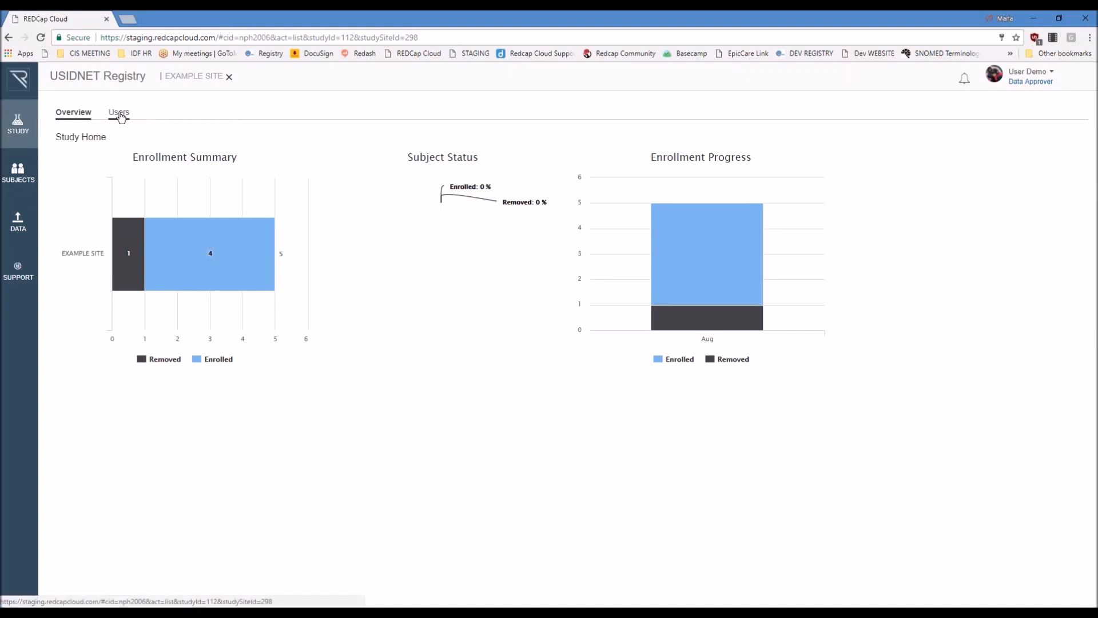
left_click(119, 114)
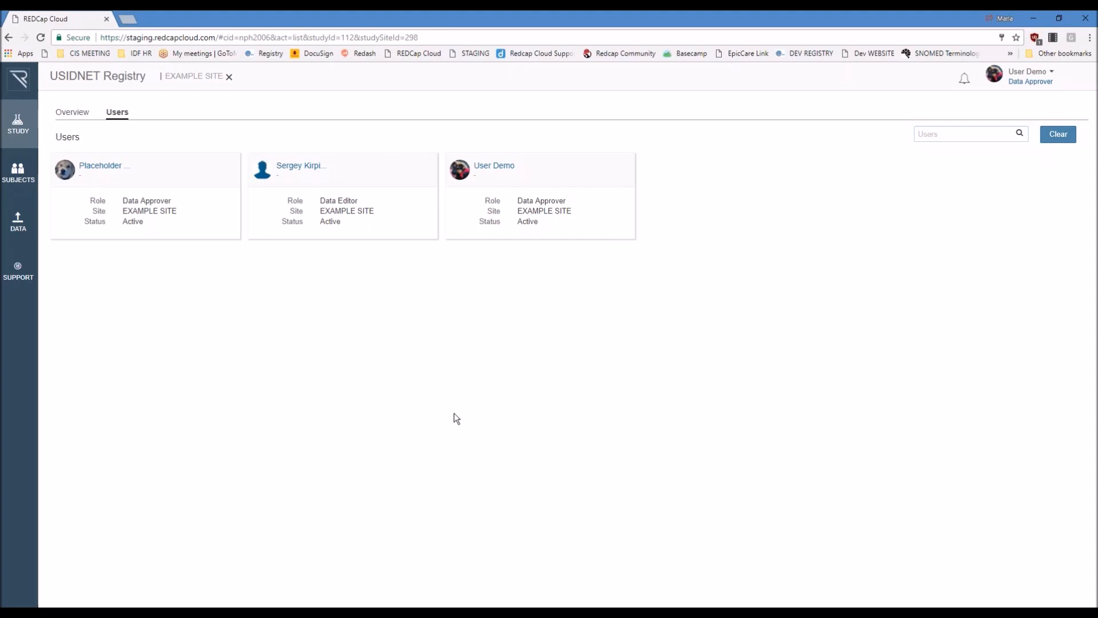
left_click(479, 416)
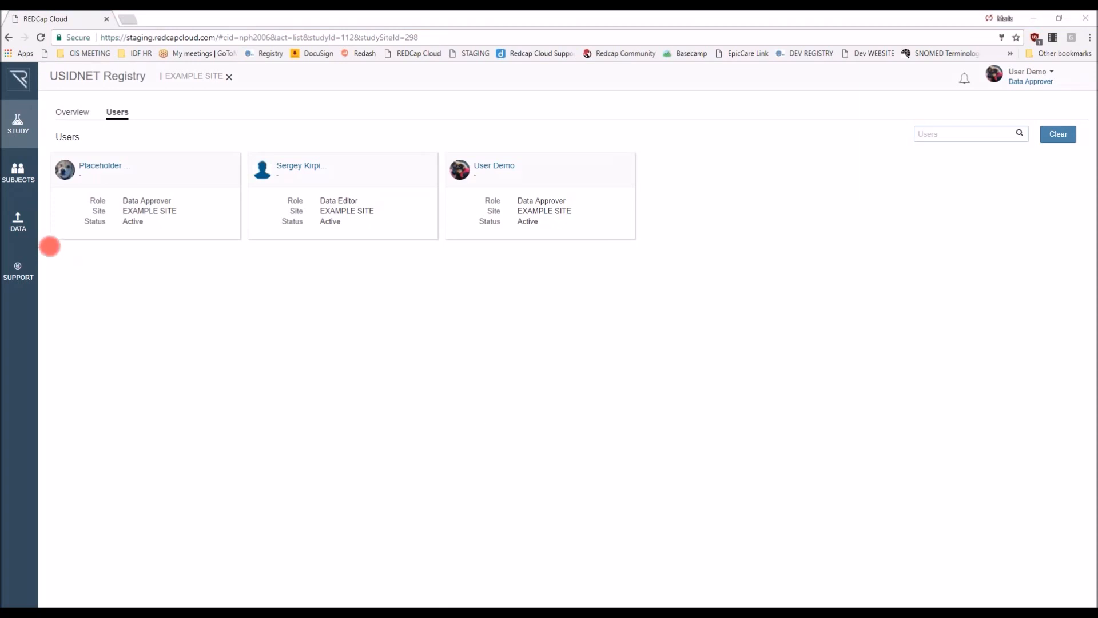
Step: Open the study's subjects and review the third subject's Visit 2 historical data, covering lab data, diagnosis timeline, transplantation and Ig therapy
left_click(30, 176)
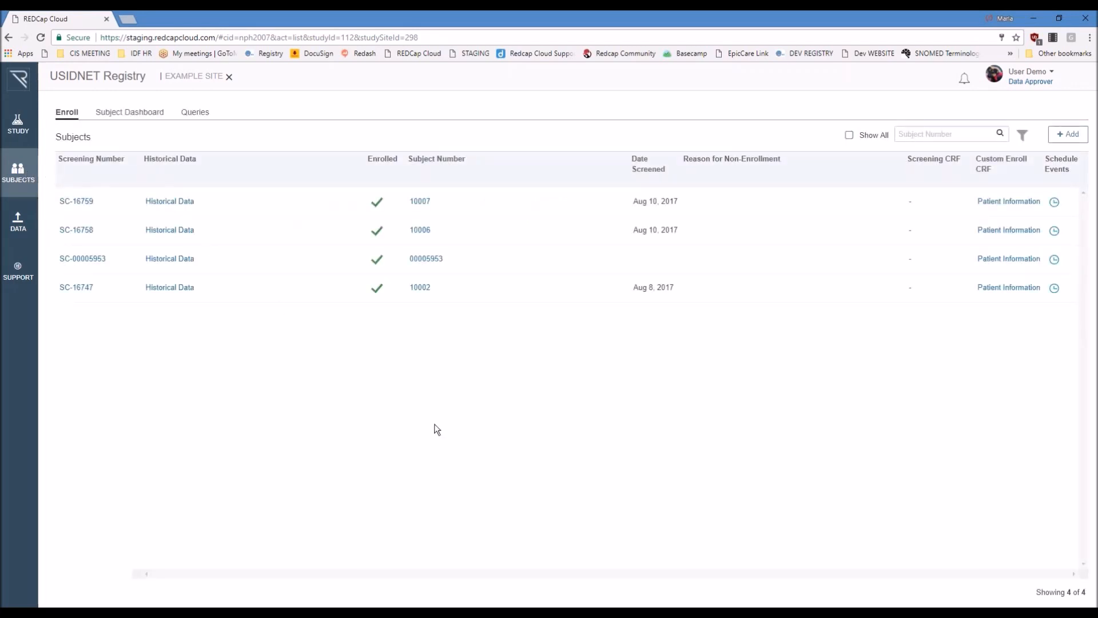
left_click(480, 413)
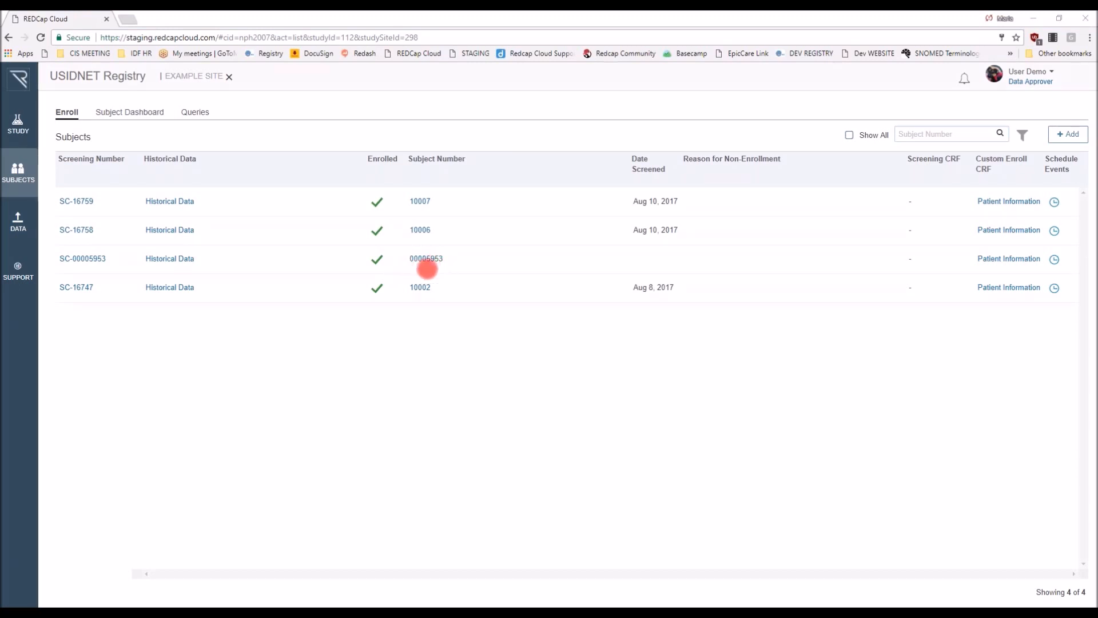
left_click(445, 273)
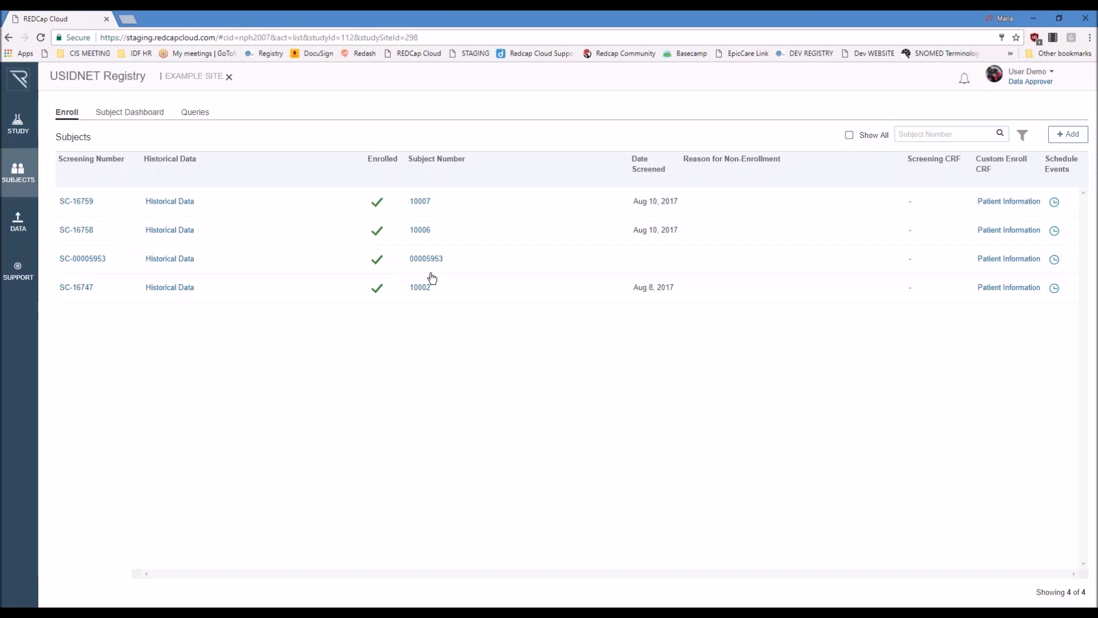
left_click(168, 261)
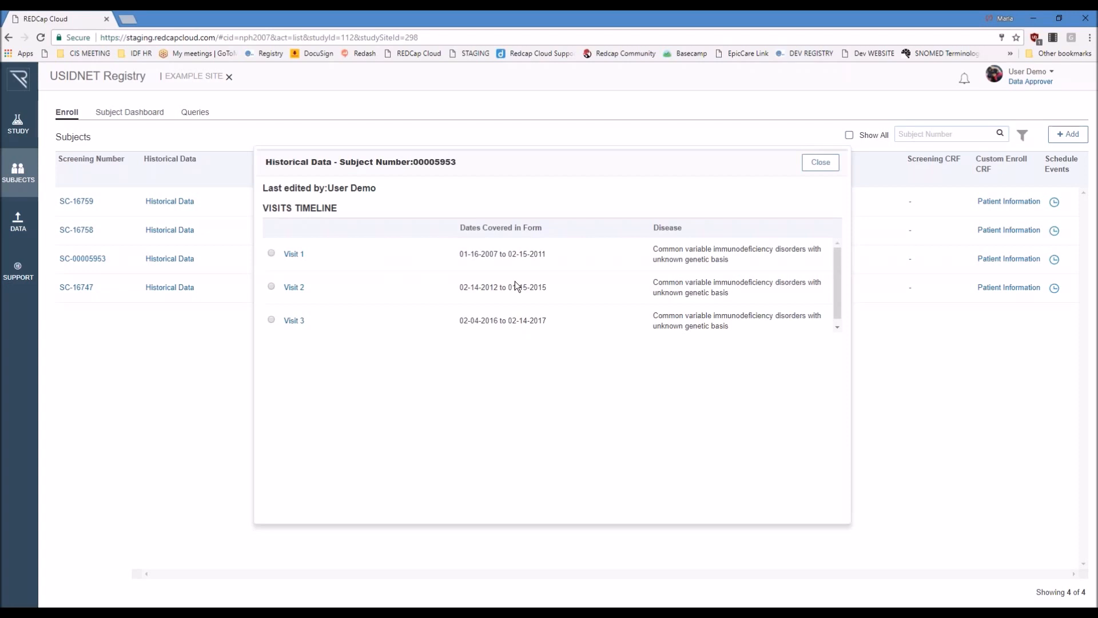
left_click(271, 286)
scroll(552, 322, "down", 4)
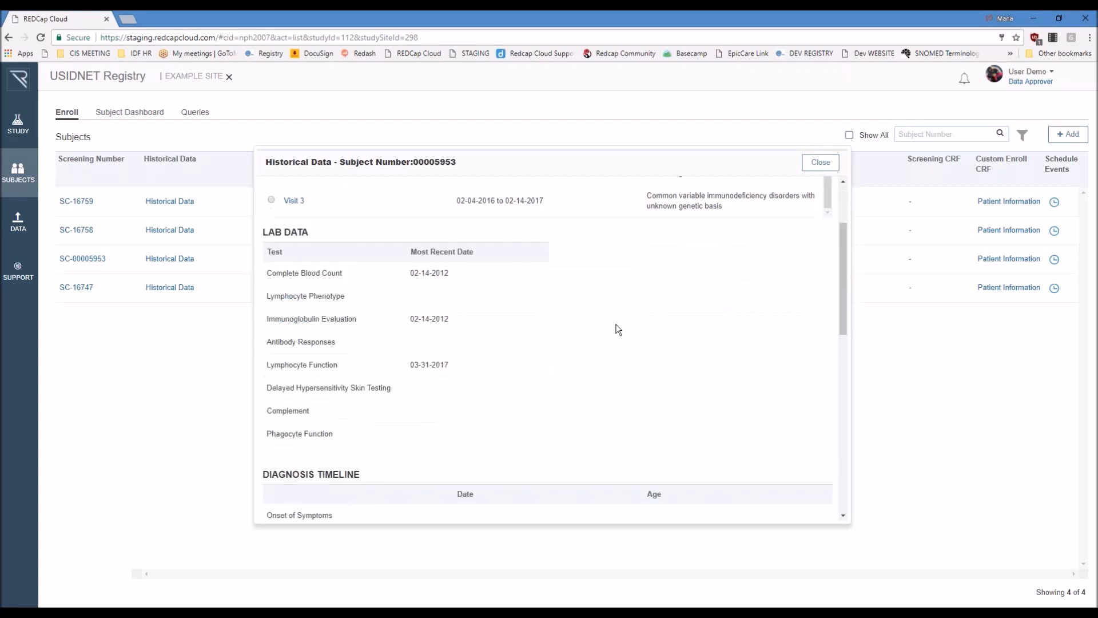
scroll(639, 315, "down", 4)
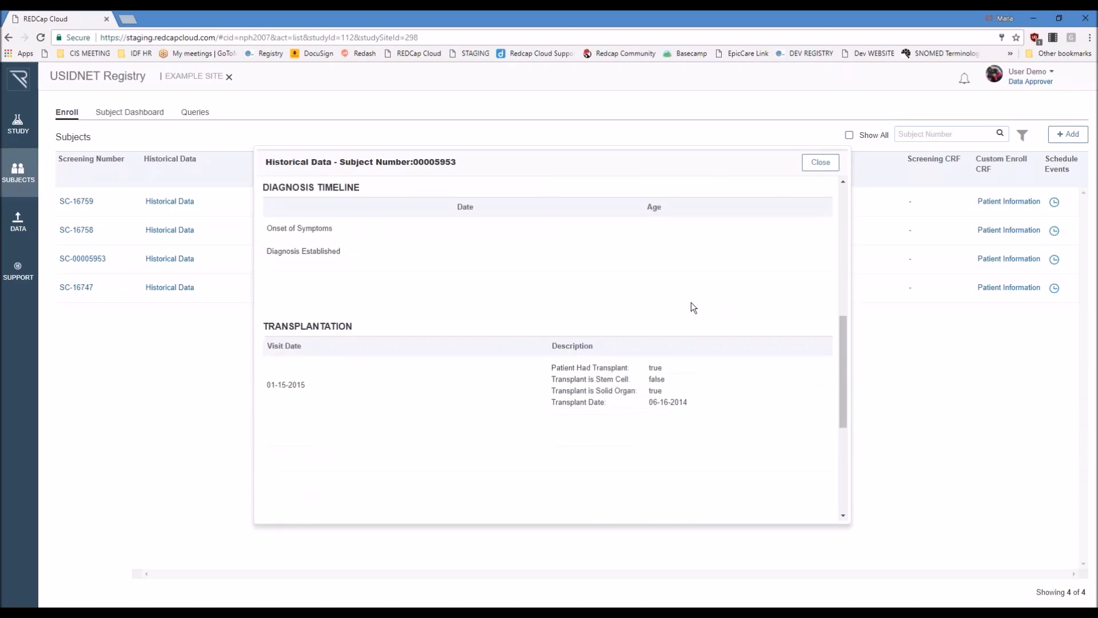
scroll(725, 316, "down", 2)
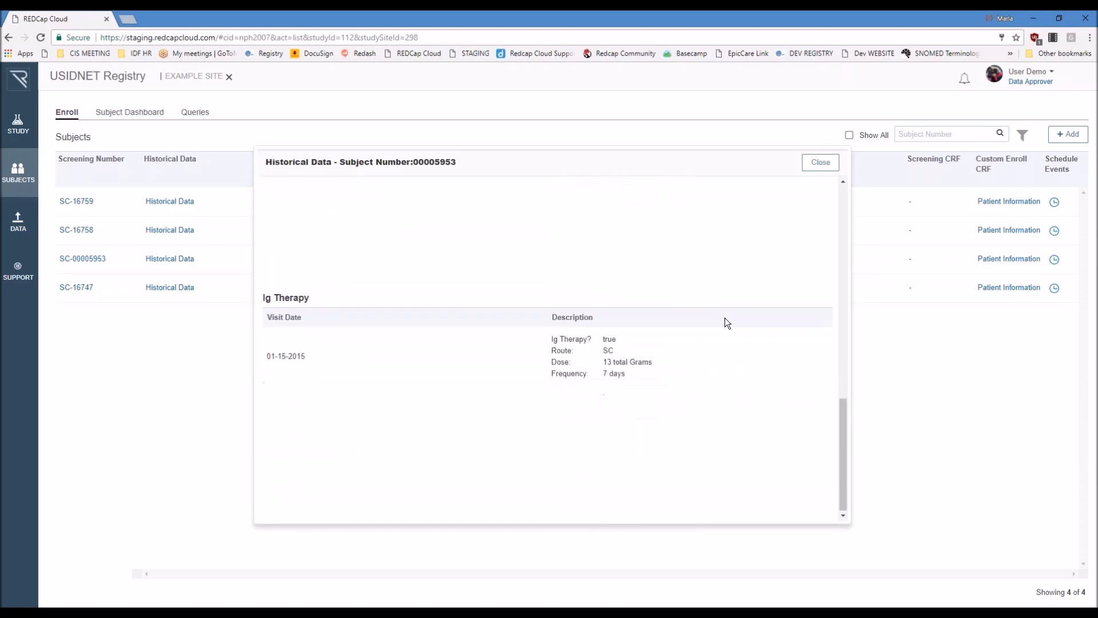
left_click(821, 162)
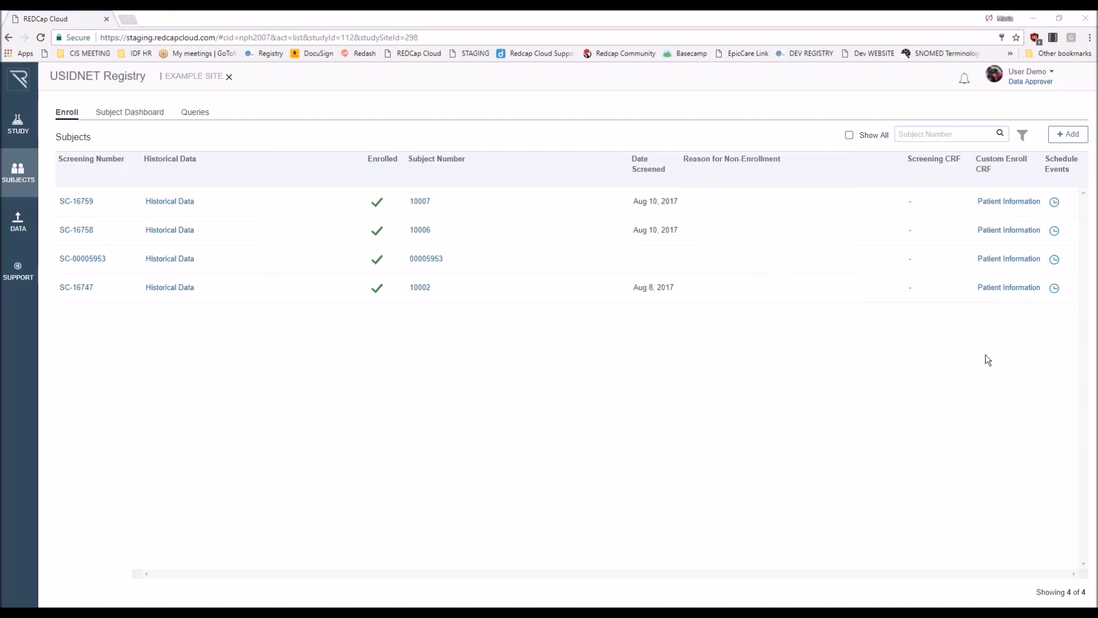
Step: Start adding a new subject and examine the participant de-identification question in the enrollment form
left_click(1082, 137)
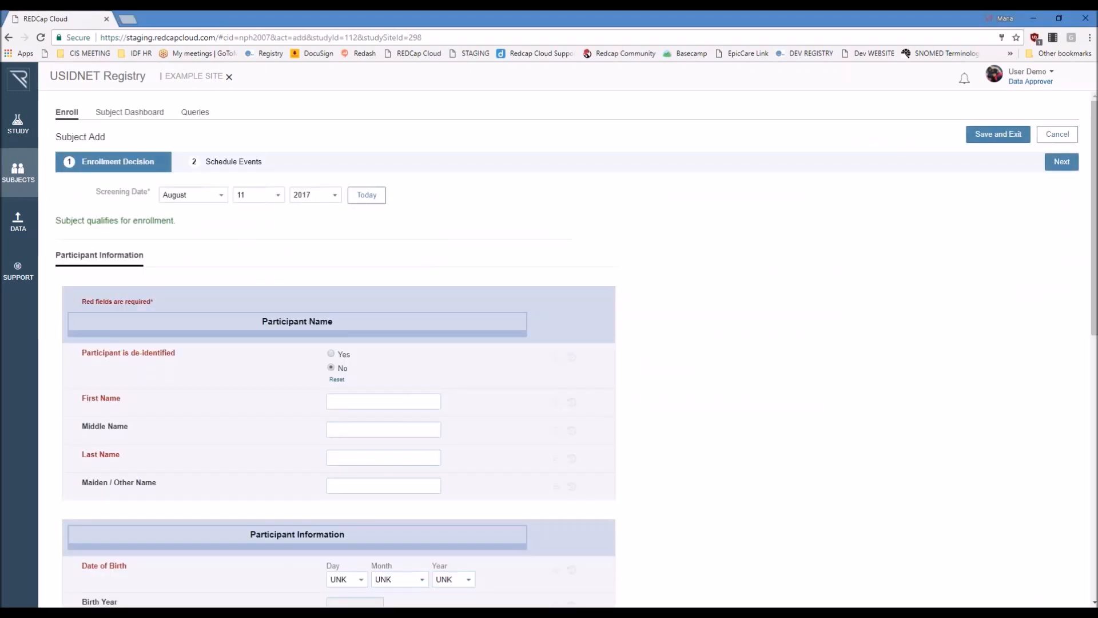
scroll(692, 426, "down", 1)
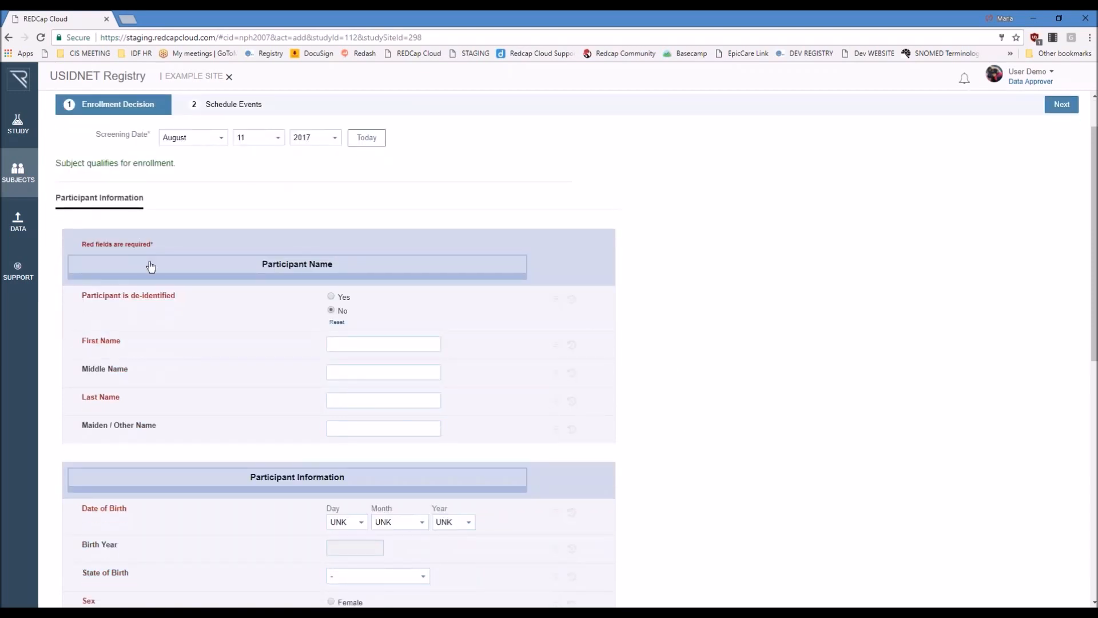
left_click_drag(83, 294, 186, 295)
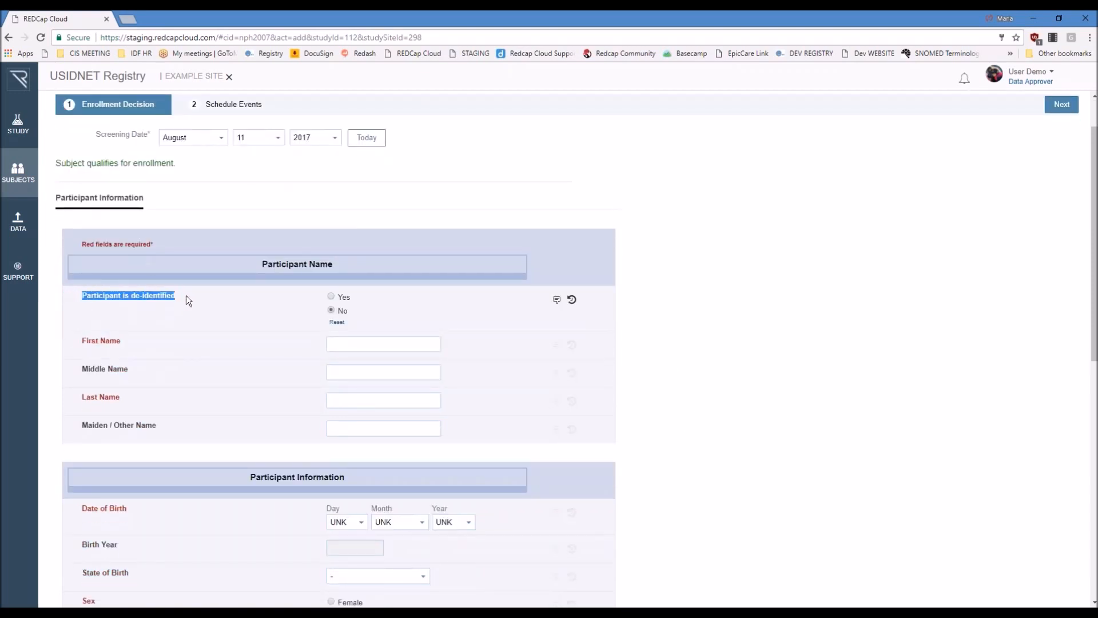
mouse_move(331, 290)
left_click(758, 253)
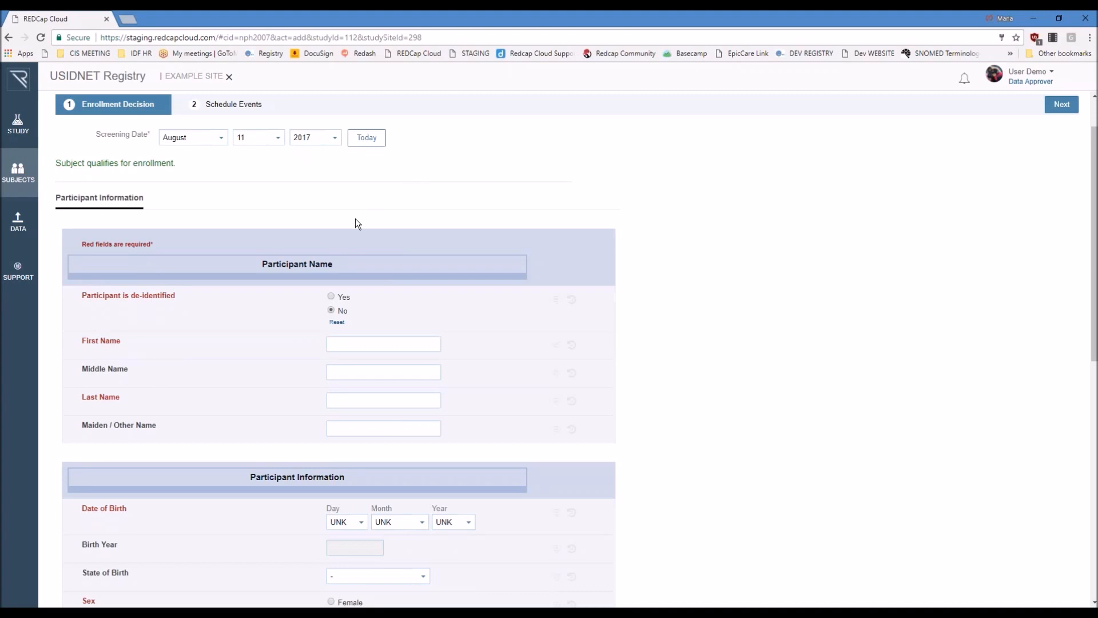
Step: Mark the participant as de-identified with Yes and enter the patient's initials
mouse_move(333, 298)
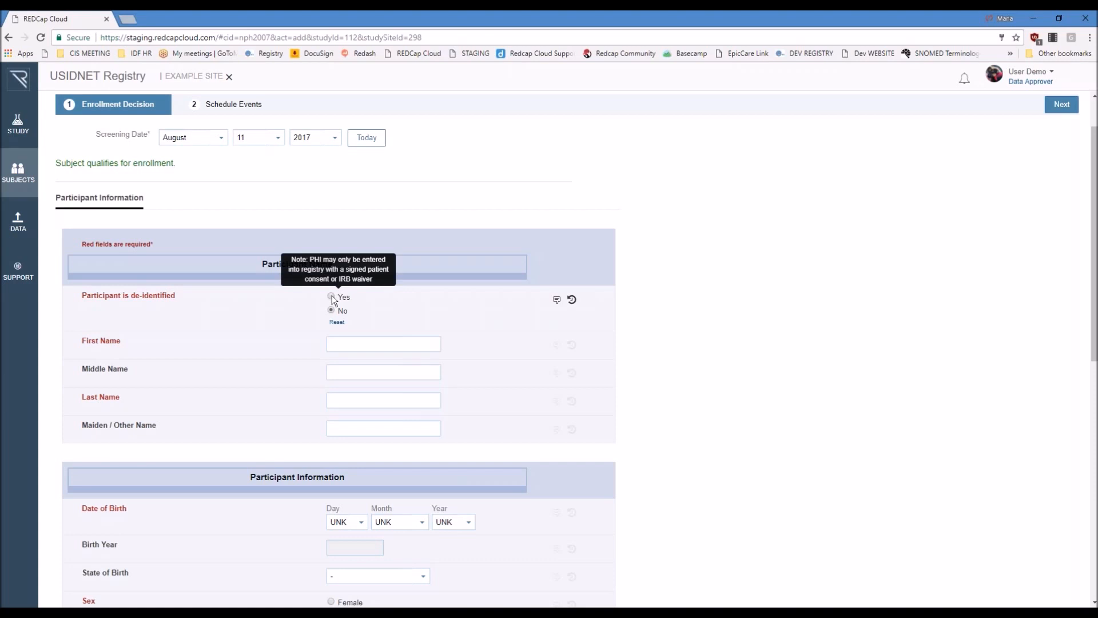
left_click(332, 296)
left_click(364, 342)
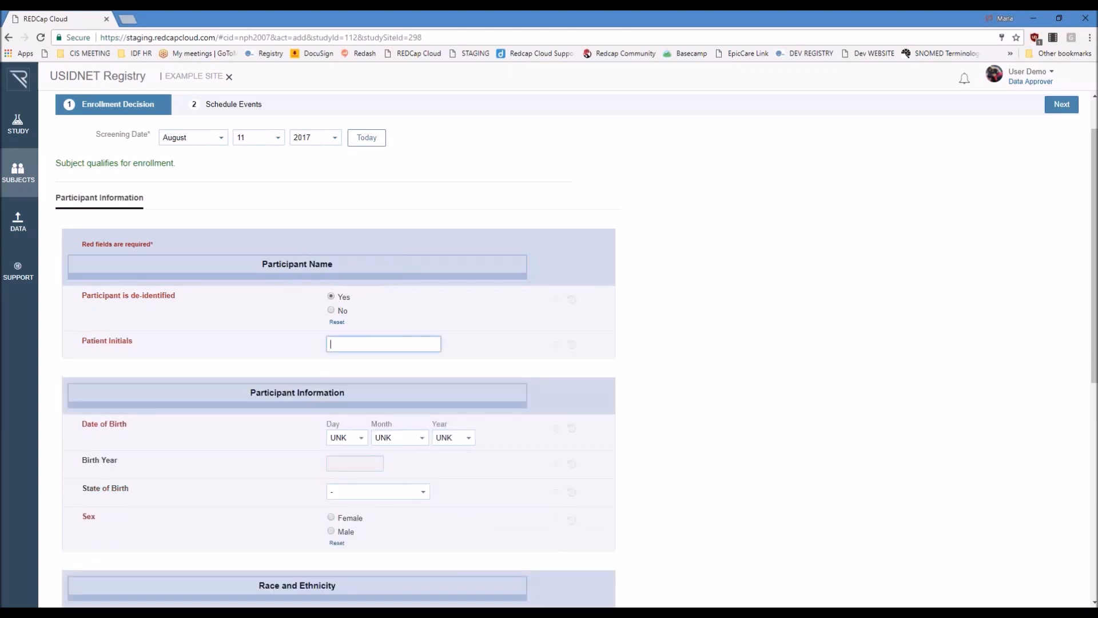
type("DEF")
Step: Select the participant's year of birth, leaving day and month as UNK, and set the sex to Female
scroll(646, 391, "down", 3)
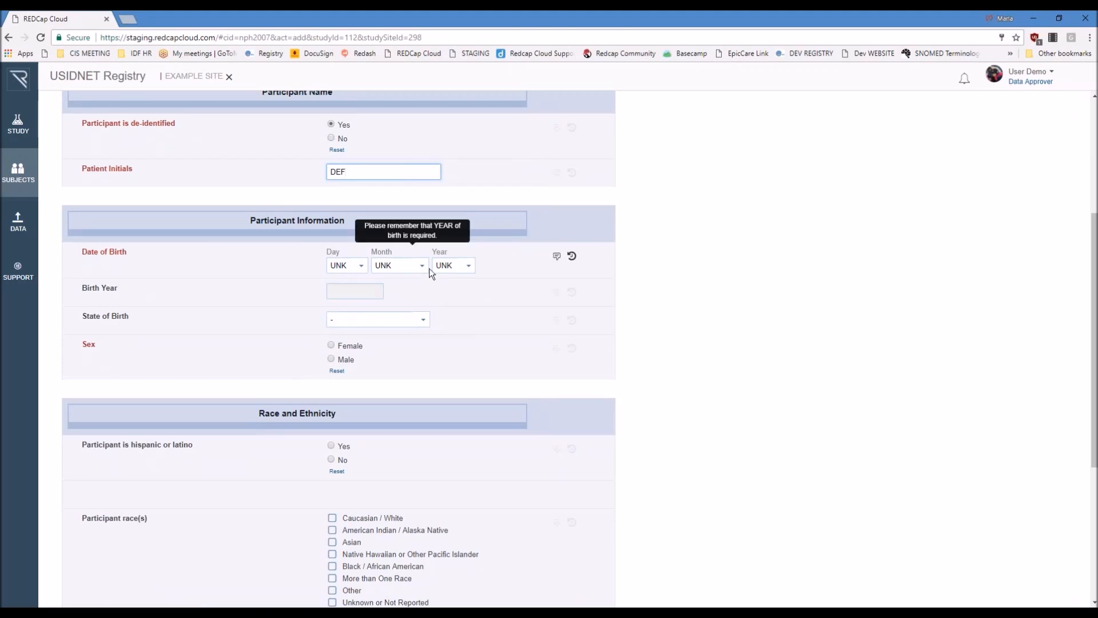
left_click(470, 277)
scroll(454, 320, "down", 3)
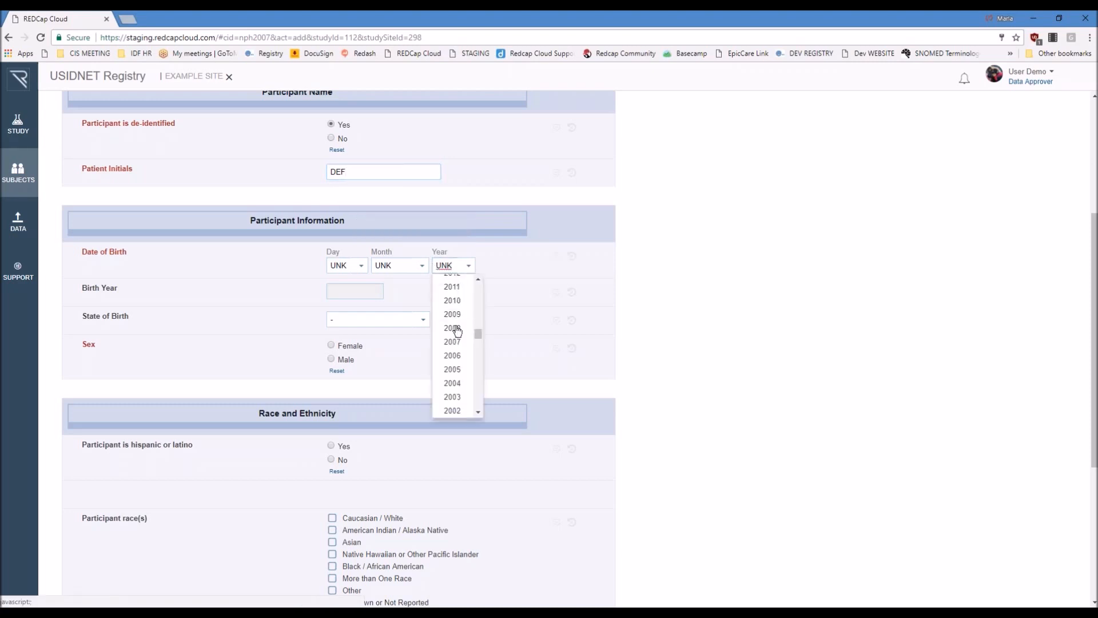
left_click(451, 342)
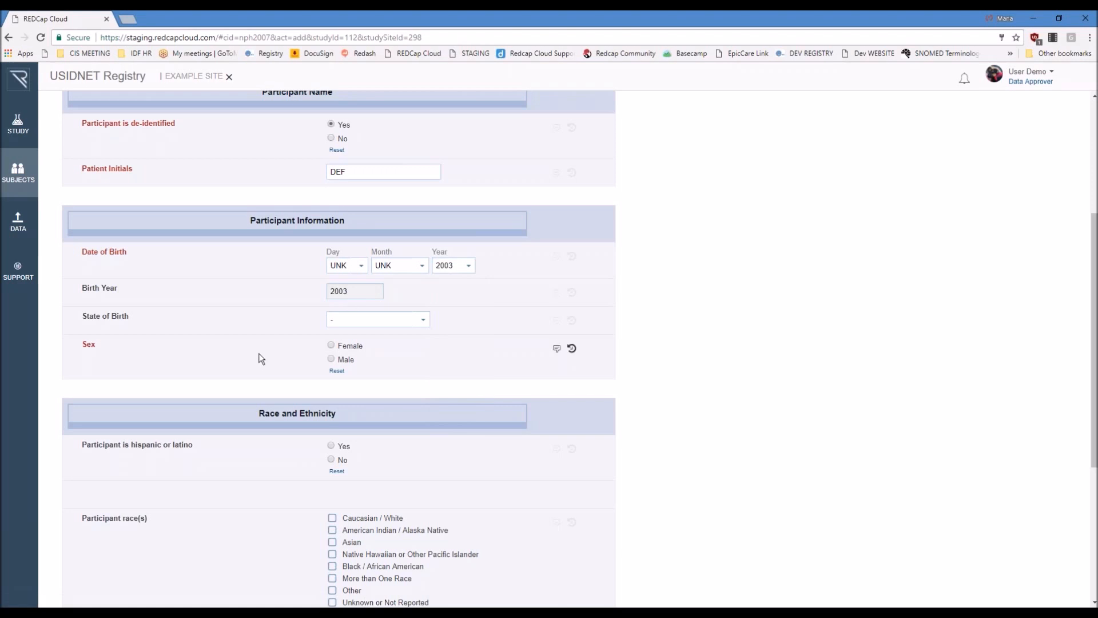
left_click(356, 346)
Step: Fill in the required zip code in the participant's contact information
scroll(786, 387, "down", 2)
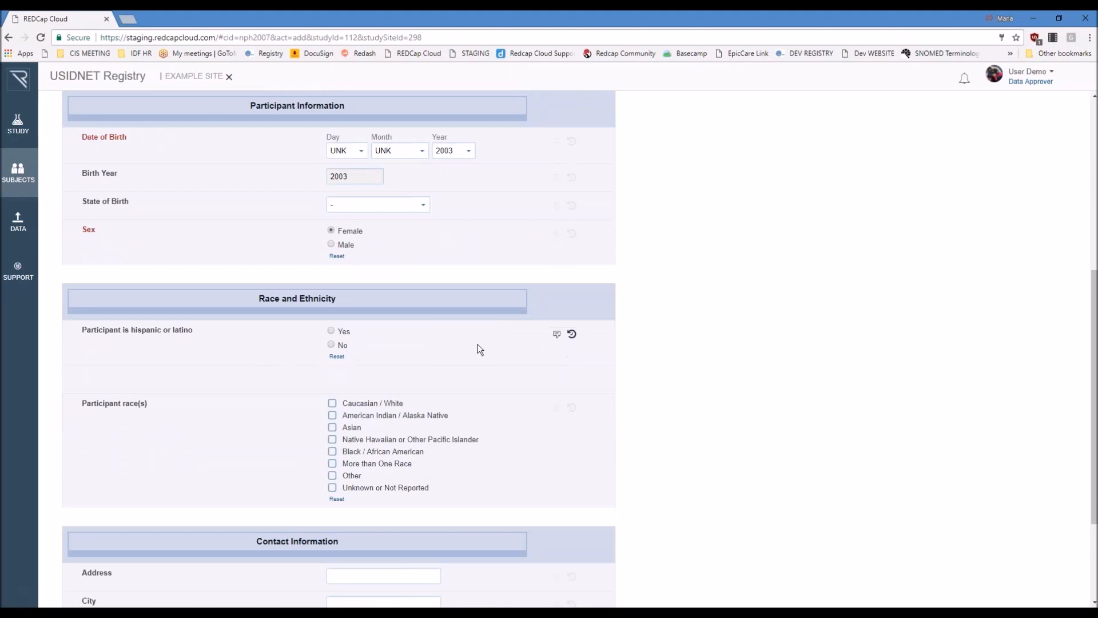
scroll(479, 344, "down", 3)
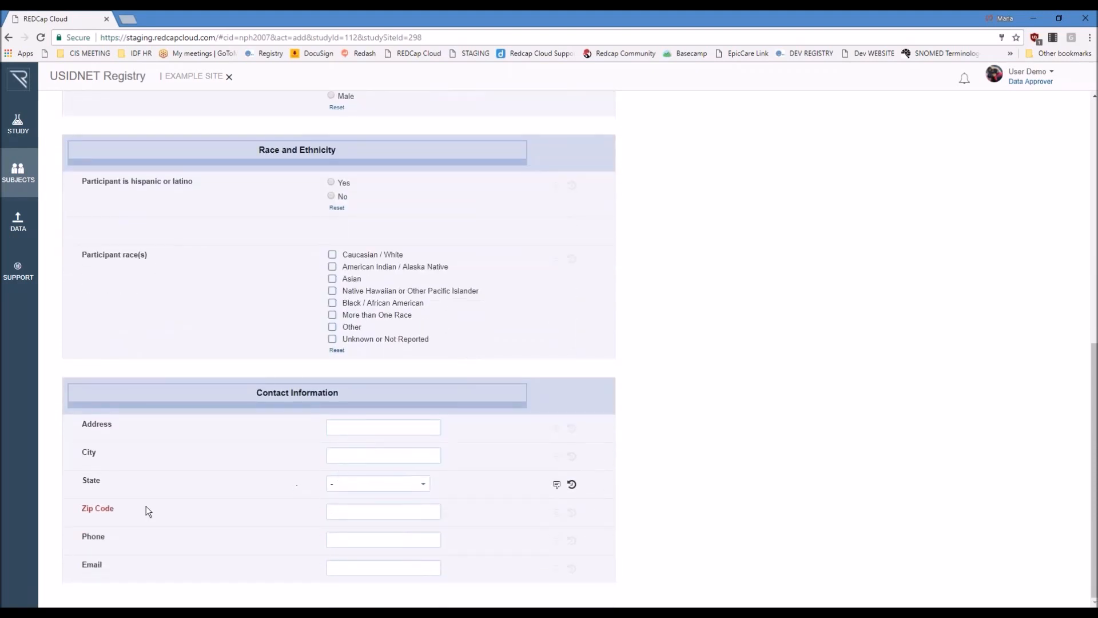
left_click_drag(82, 510, 126, 504)
left_click(332, 511)
type("12345")
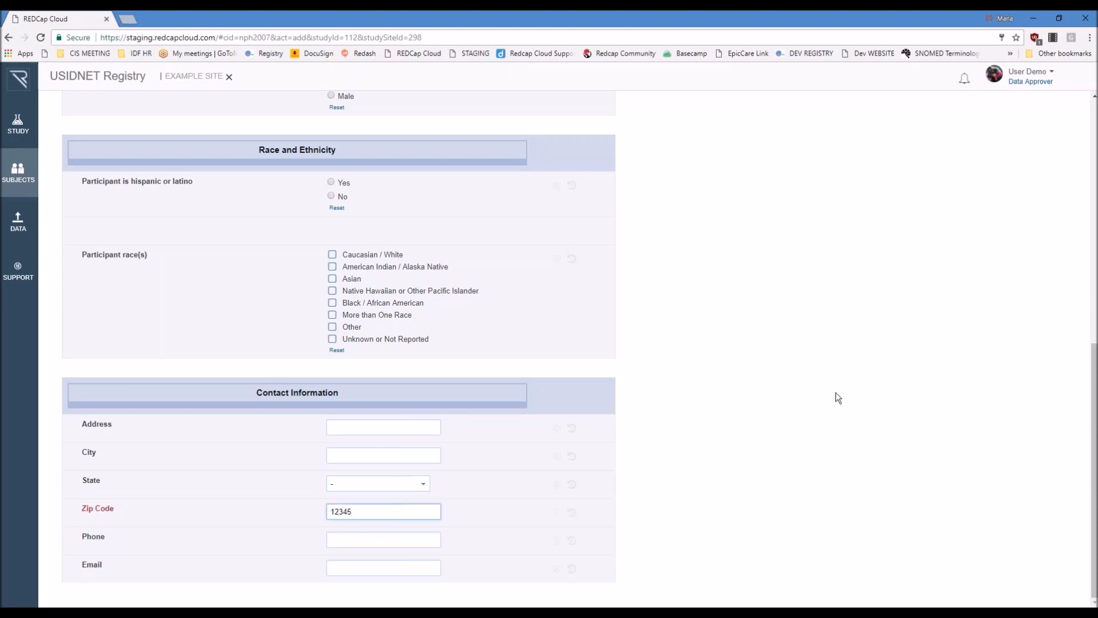
Step: Proceed to Schedule Events, keep the generated Consent and Family History schedule, and save the new subject
scroll(836, 393, "up", 9)
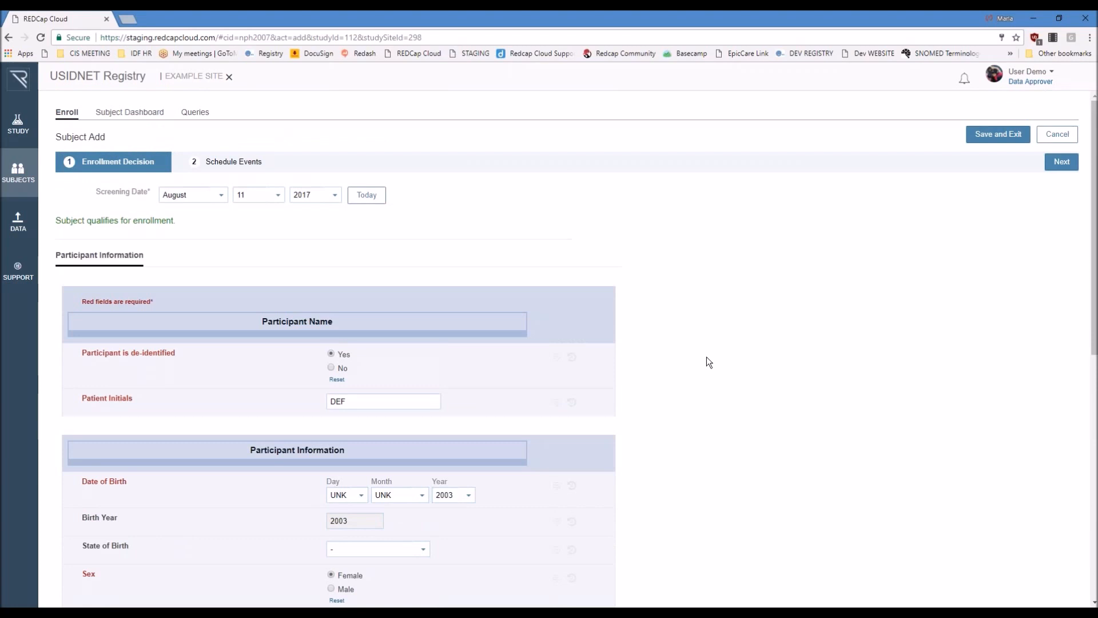
left_click(1060, 163)
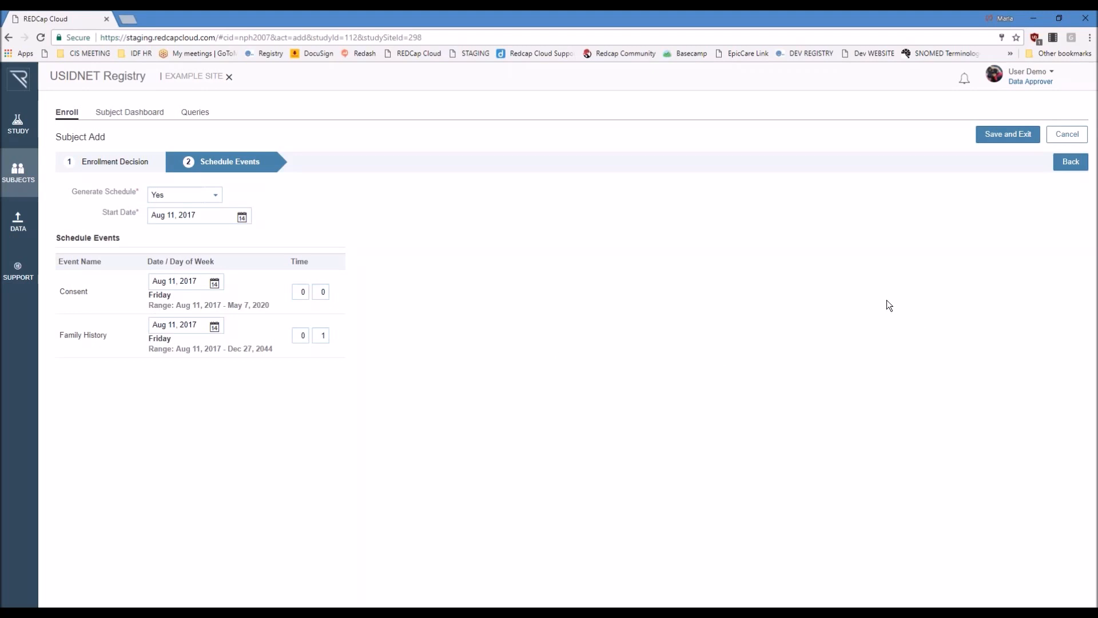
left_click(1002, 137)
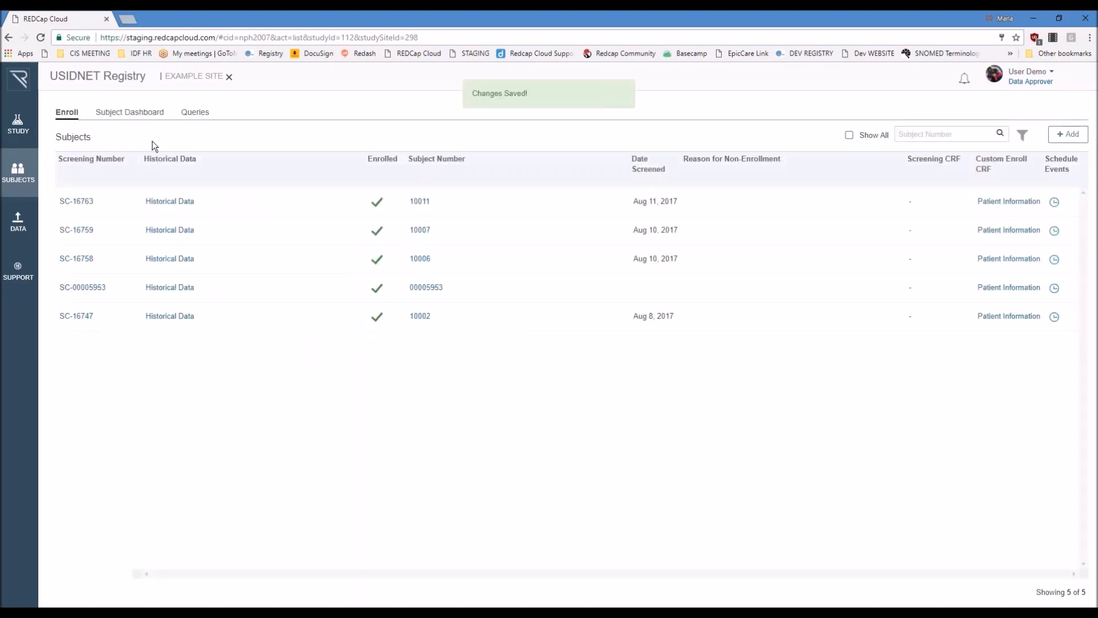
Step: Open the Consent Information form of the newly added subject's Consent event from the Subject Dashboard
left_click(132, 113)
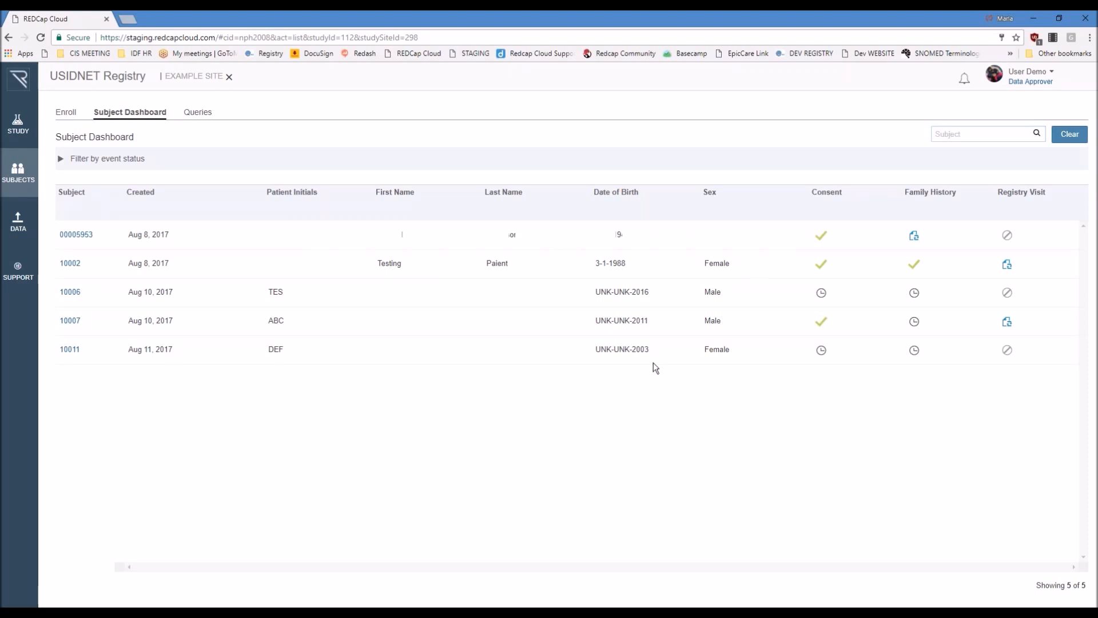
left_click(821, 350)
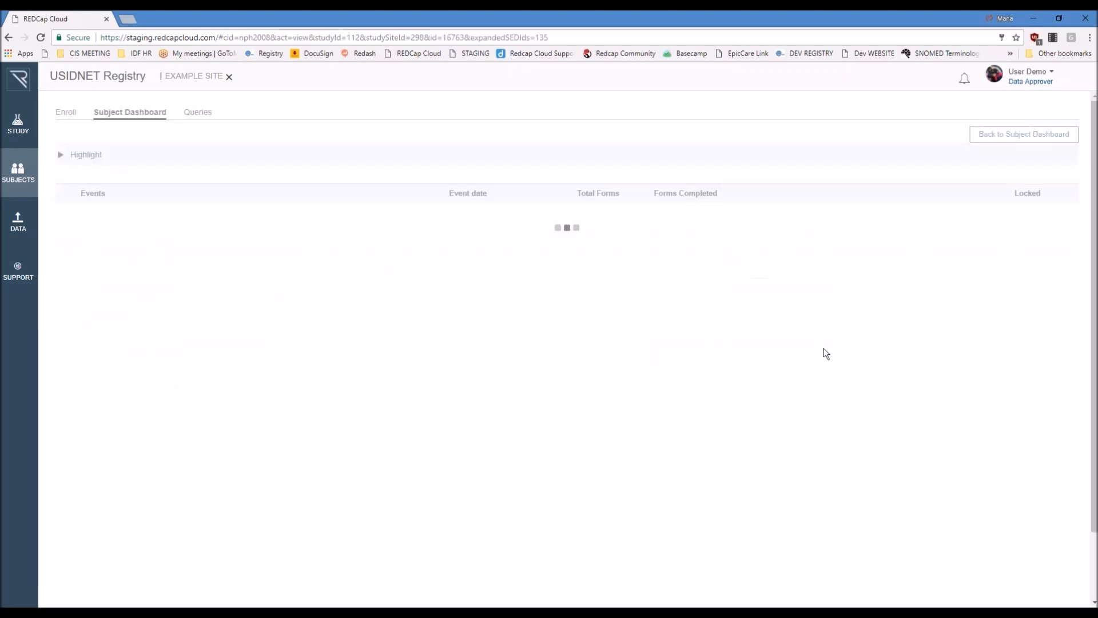
left_click(141, 285)
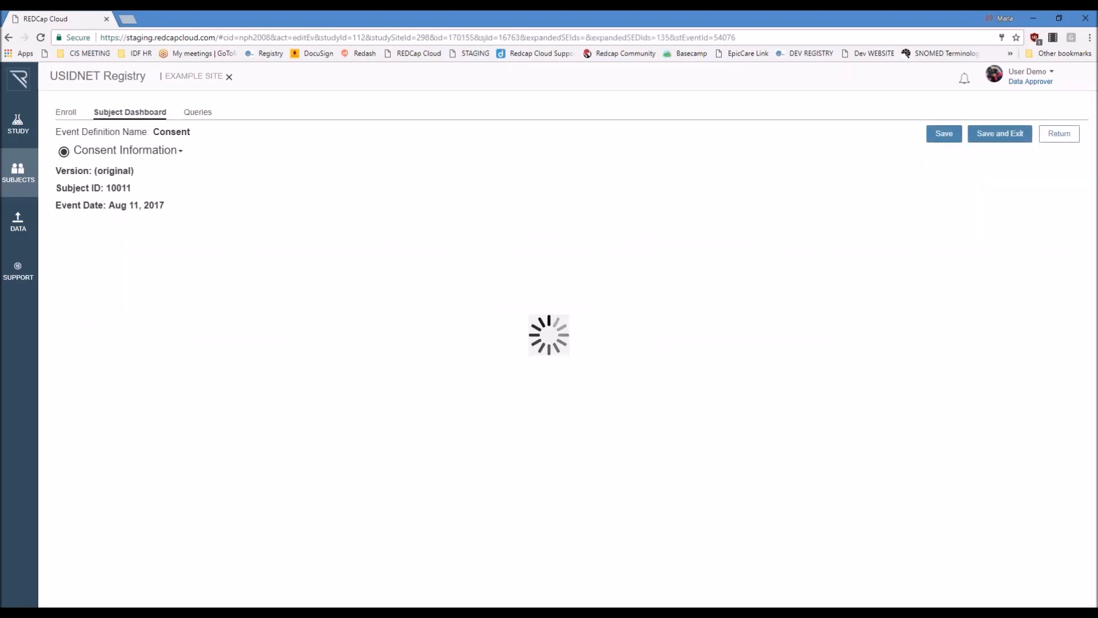
Step: Set consent type to Institution-Specific IRB, patient contact to Yes, physician contact to No and data sharing to Yes, saving and exiting the form
scroll(785, 246, "down", 1)
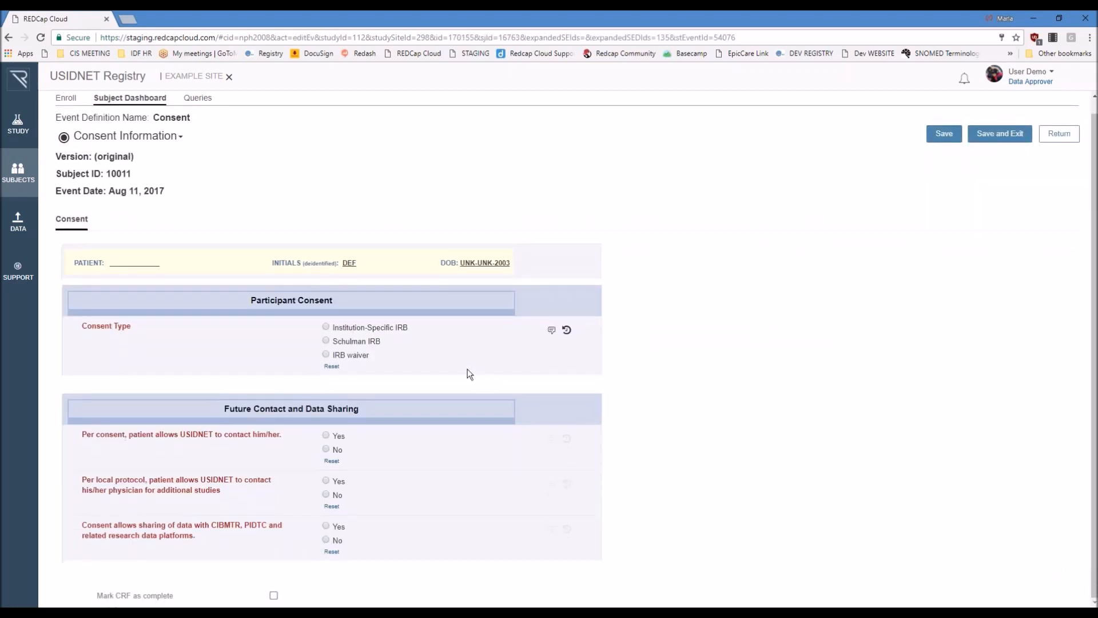
left_click(391, 329)
left_click(326, 434)
left_click(326, 525)
scroll(441, 504, "down", 1)
scroll(440, 507, "down", 1)
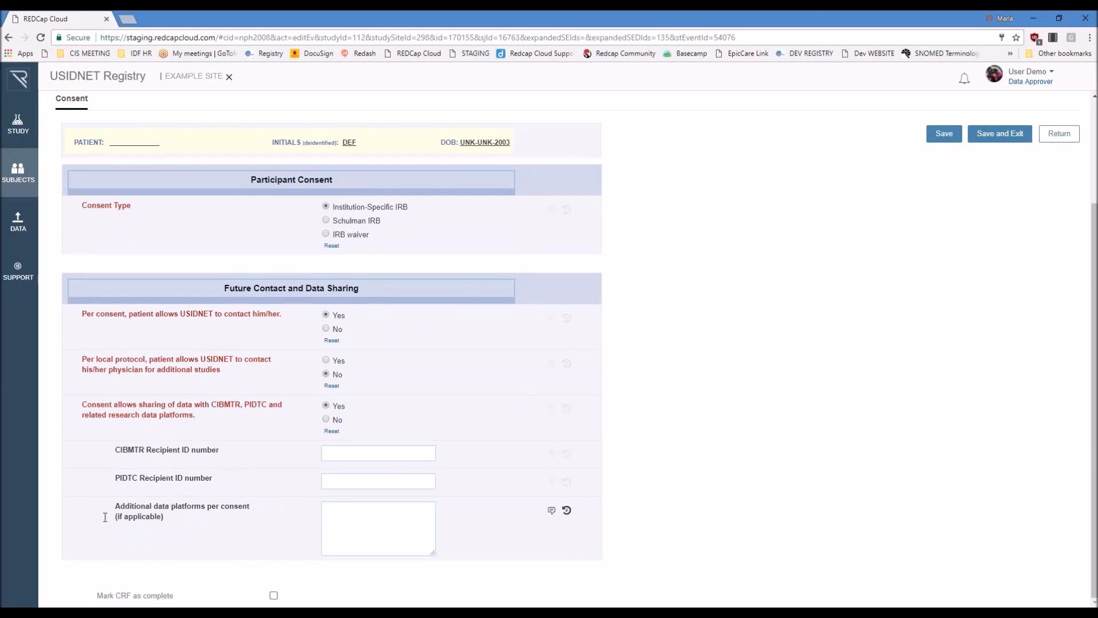
left_click(369, 521)
left_click(710, 468)
scroll(867, 347, "up", 3)
left_click(1009, 139)
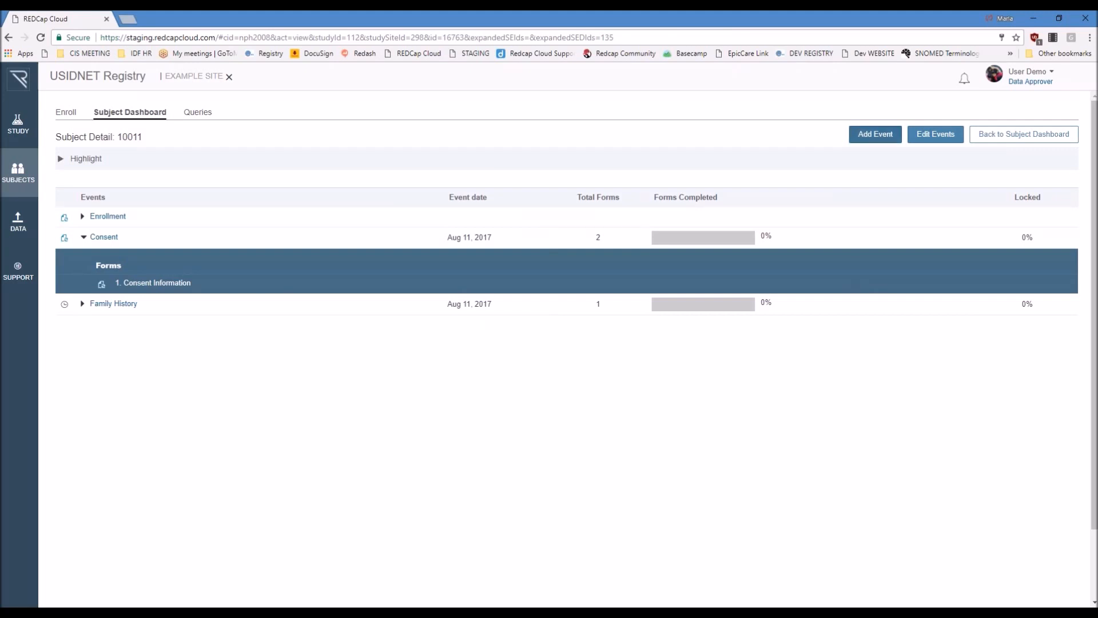
Step: Add a Registry Visit event to the subject, keeping the start date of Aug 11, 2017, and save it
left_click(871, 137)
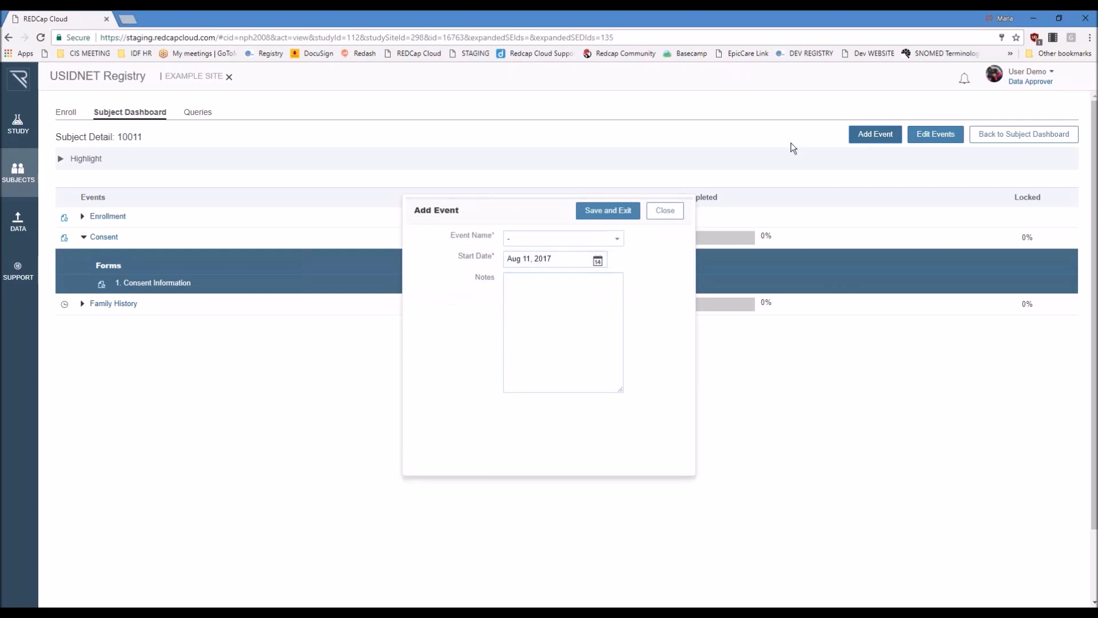
left_click(593, 235)
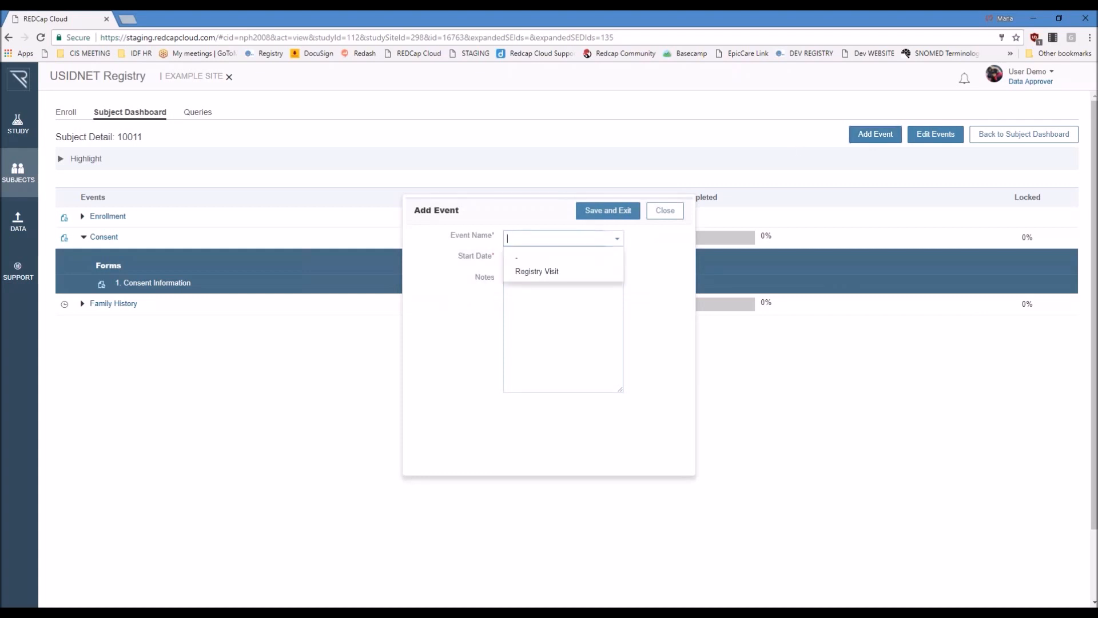
left_click(539, 272)
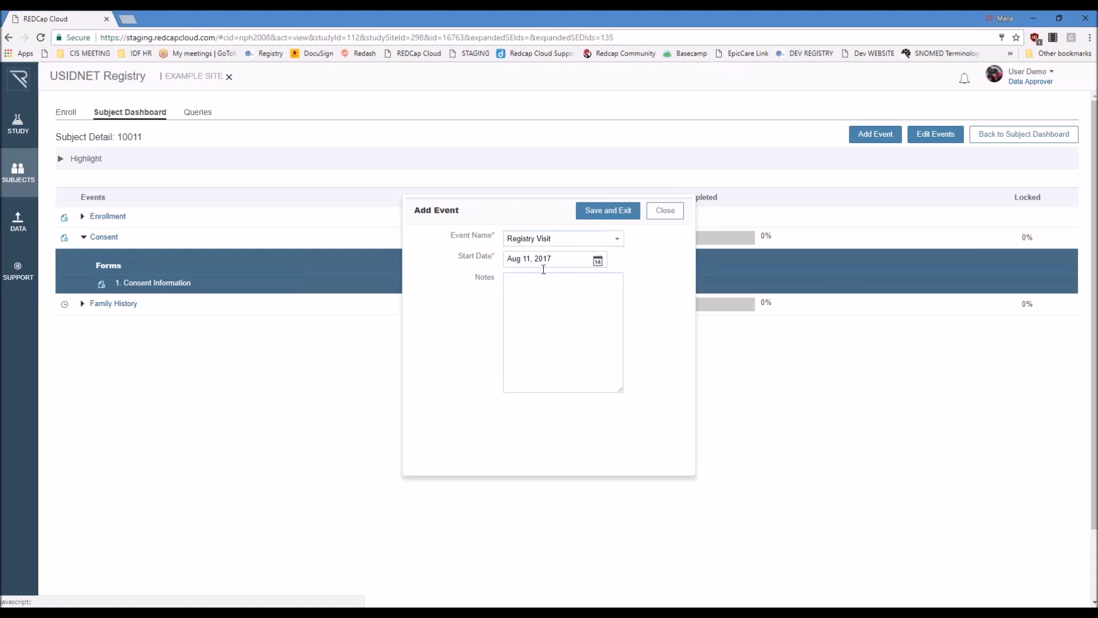
left_click(603, 215)
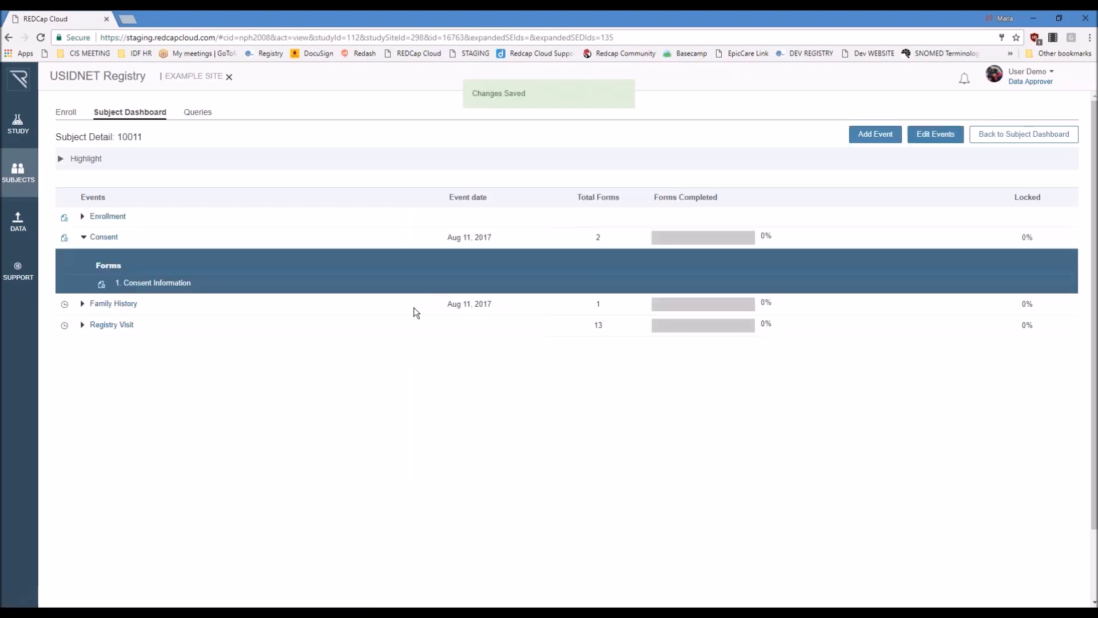
Step: Expand Occurrence 1 of the Registry Visit event and open its Visit Information form
left_click(83, 325)
left_click(99, 346)
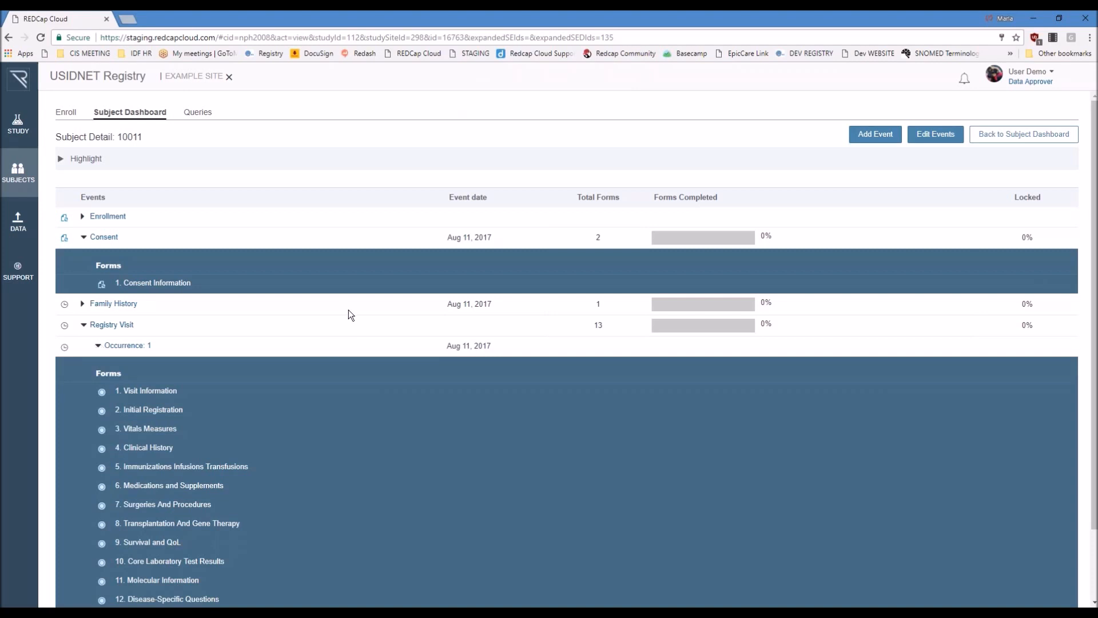
scroll(204, 324, "down", 1)
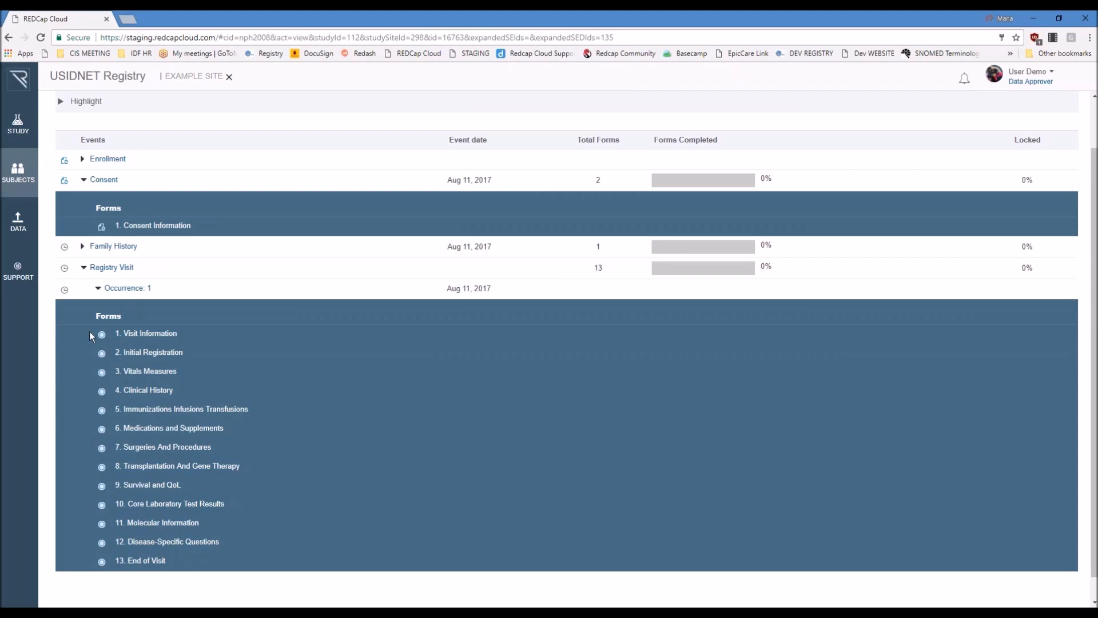
mouse_move(104, 340)
mouse_move(104, 231)
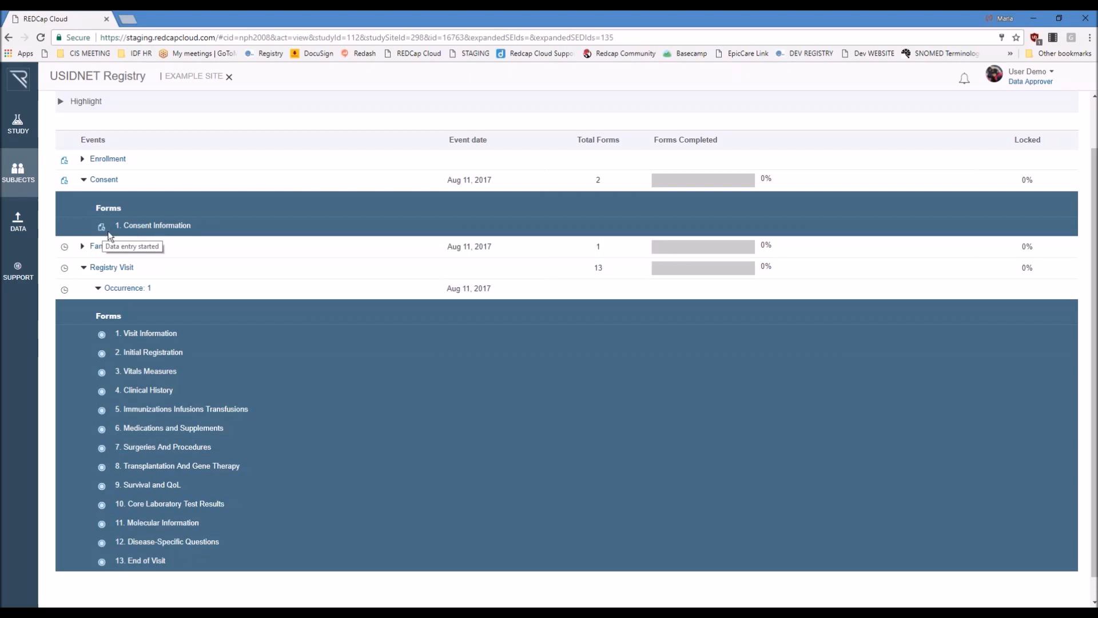
left_click(152, 335)
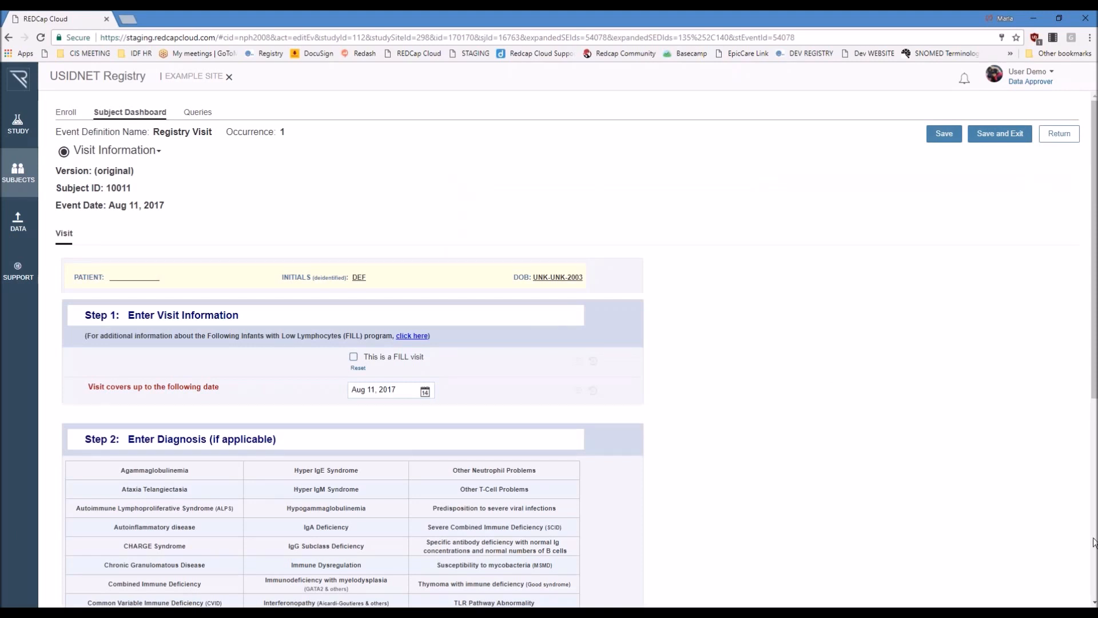
Step: Show the genotype search box in the diagnosis section and look up the diagnosis category for the genetic defect ADA
scroll(846, 401, "down", 2)
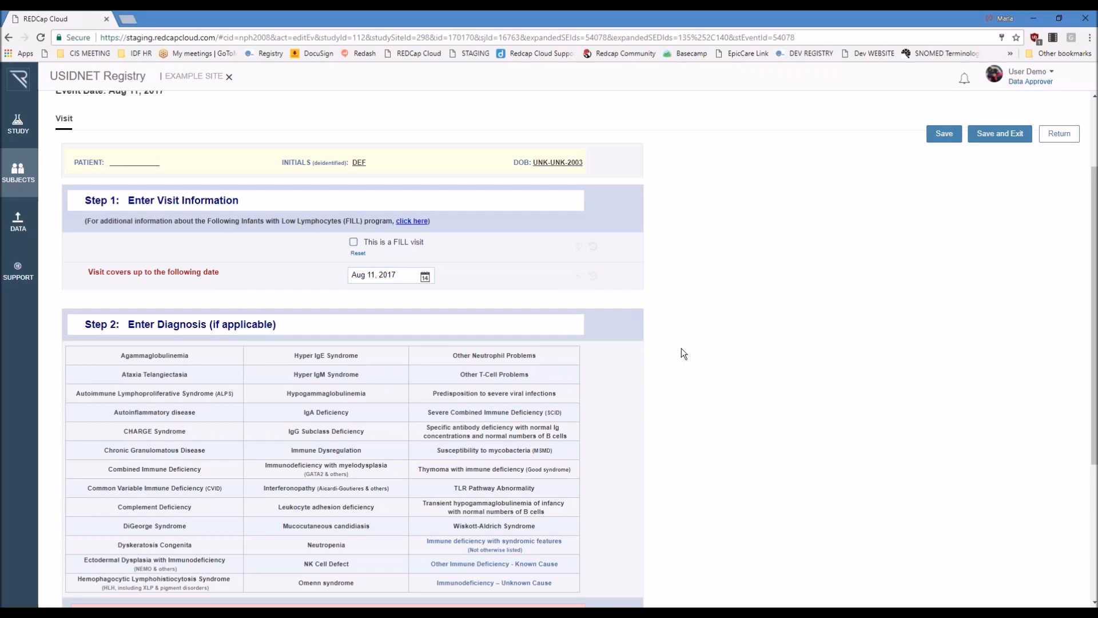
scroll(677, 369, "down", 2)
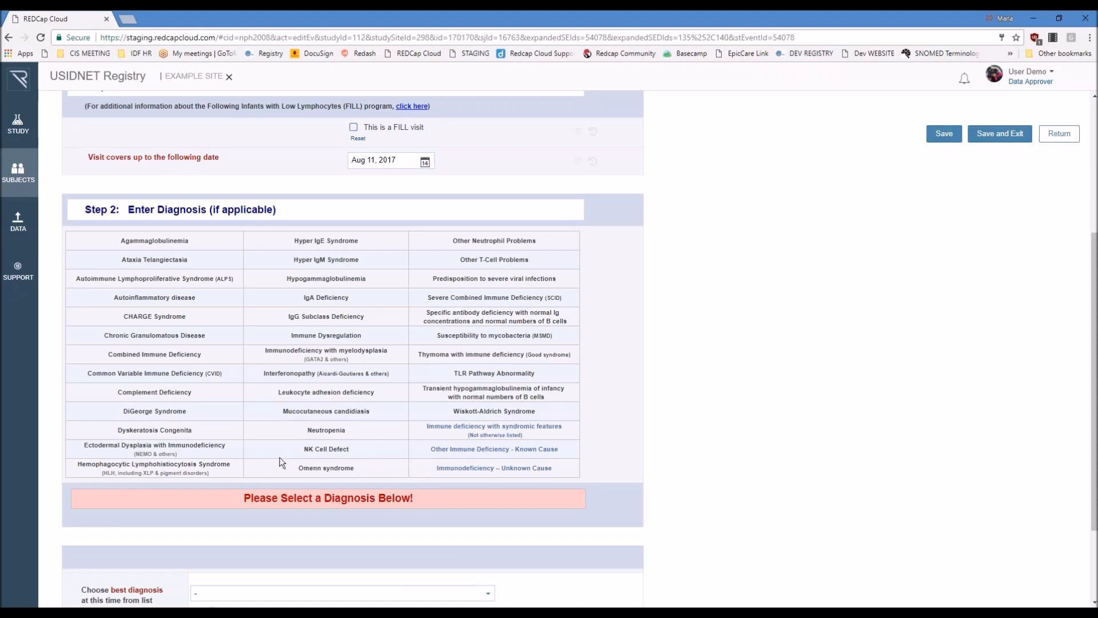
scroll(712, 370, "down", 2)
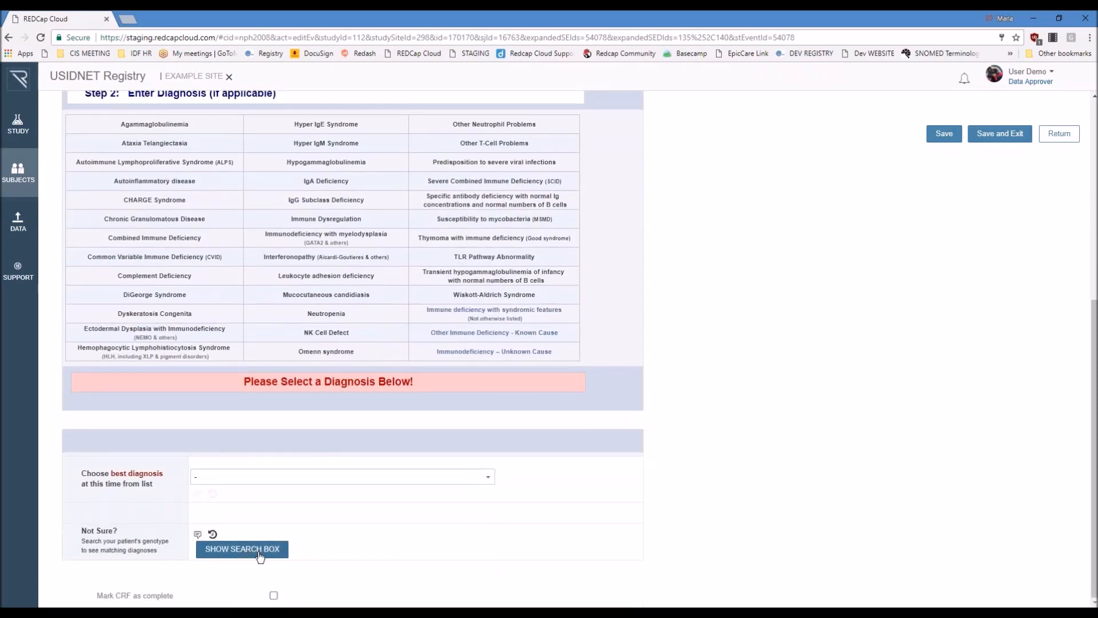
left_click(242, 549)
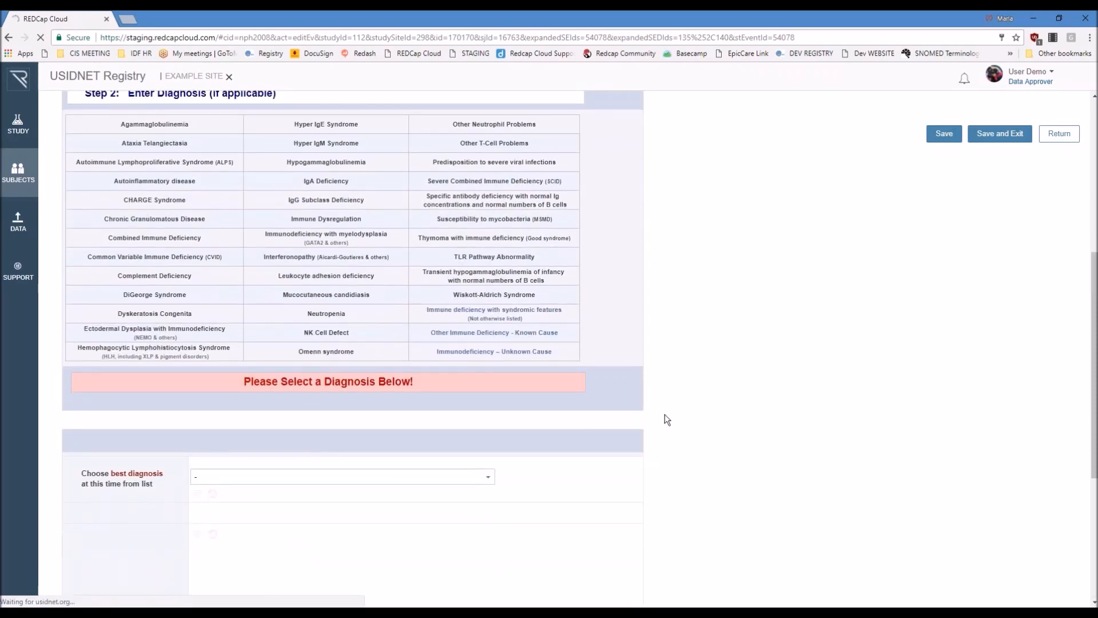
scroll(700, 405, "down", 4)
scroll(699, 401, "down", 1)
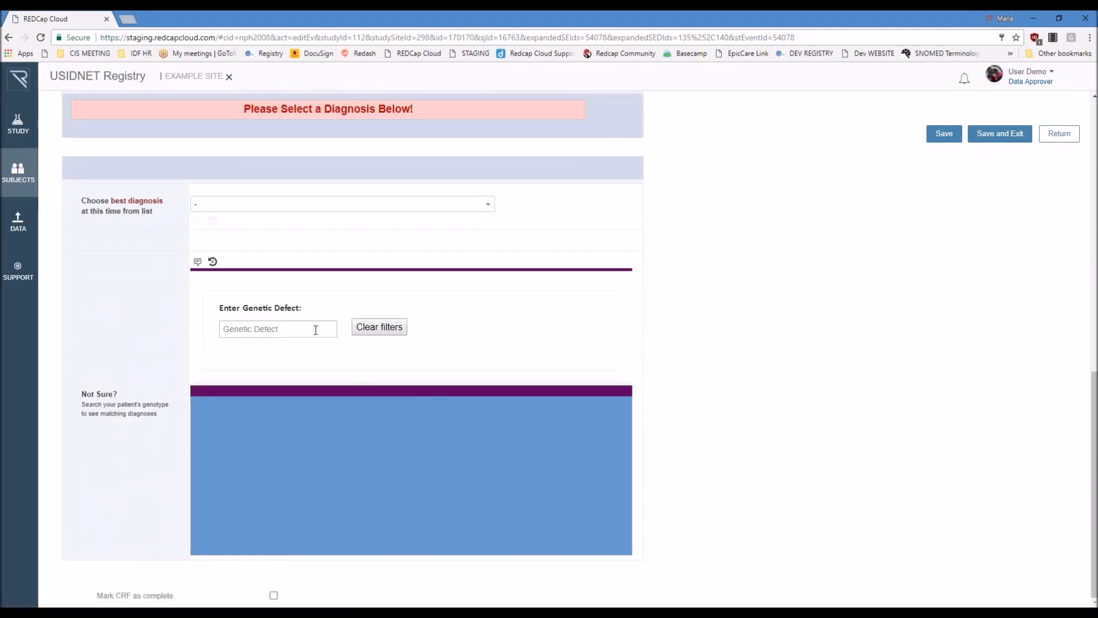
type("ADA")
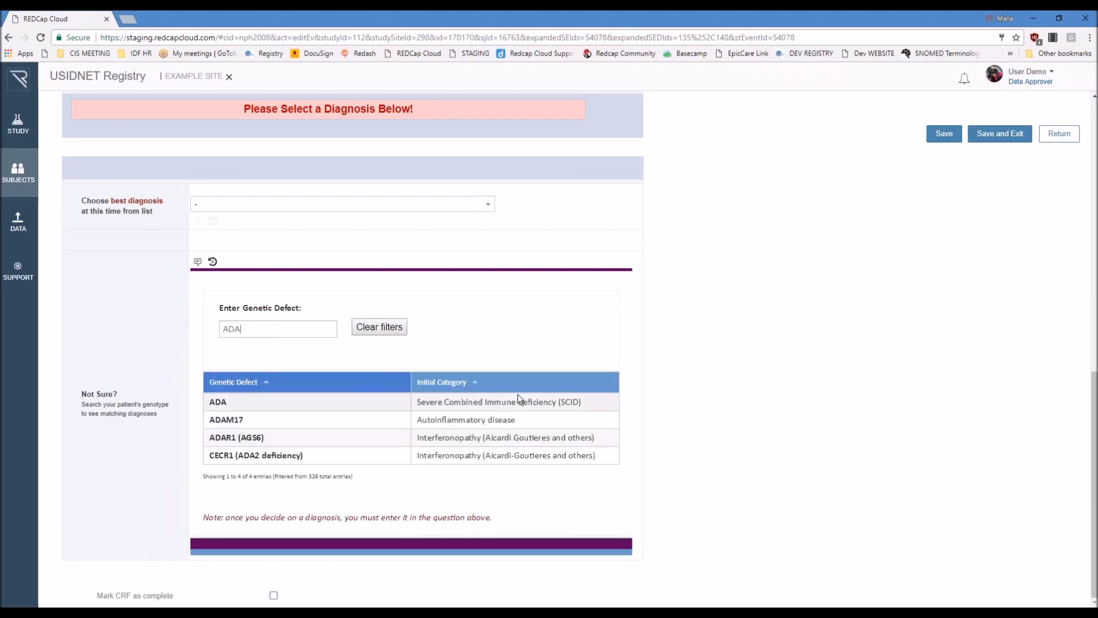
left_click_drag(422, 403, 609, 404)
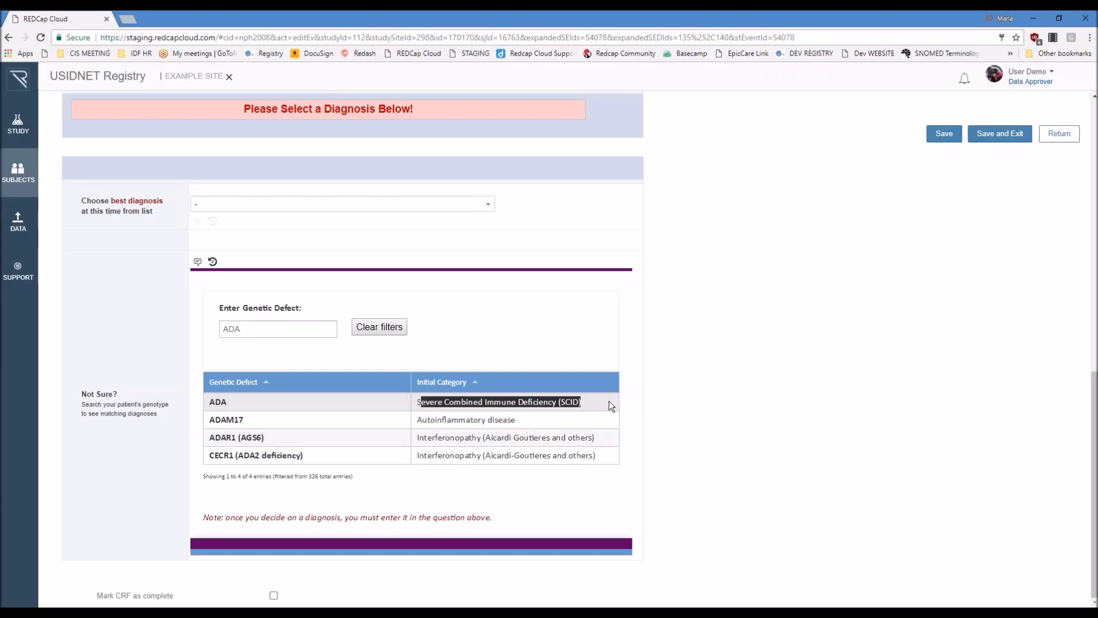
left_click(495, 404)
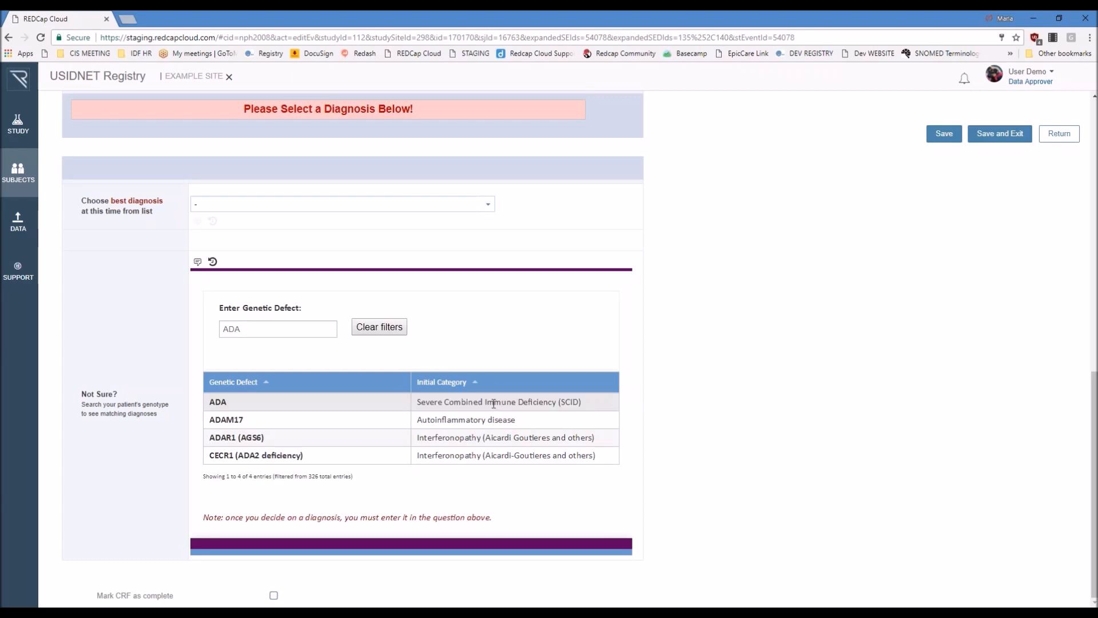
Step: Choose Severe Combined Immune Deficiency (SCID) as the best diagnosis and save the Visit Information form
scroll(706, 462, "up", 1)
left_click(490, 264)
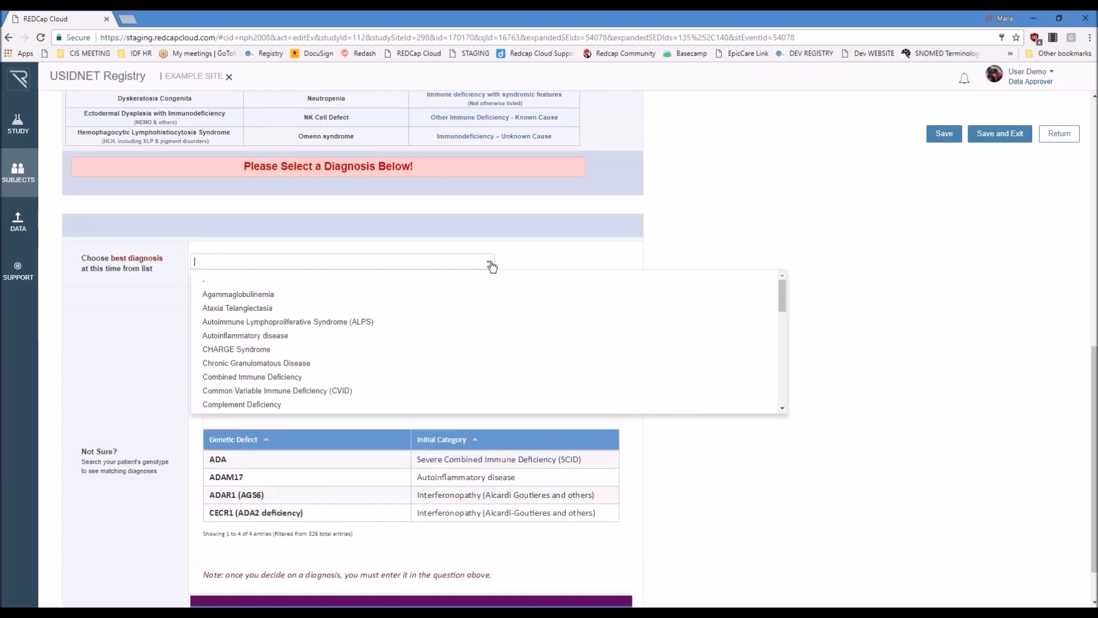
type("scid")
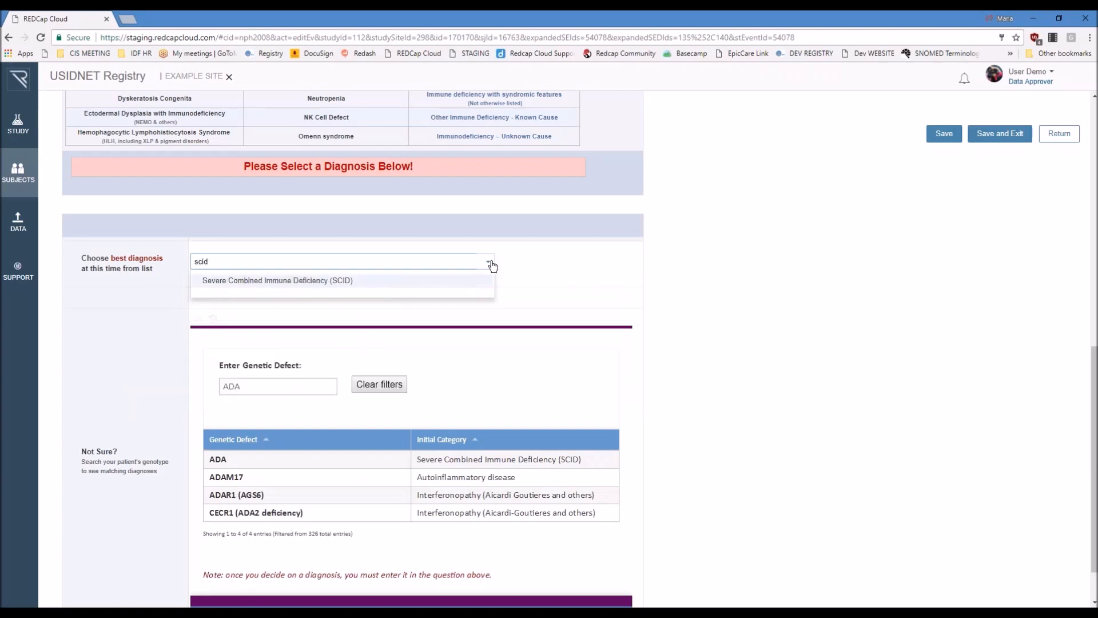
left_click(448, 281)
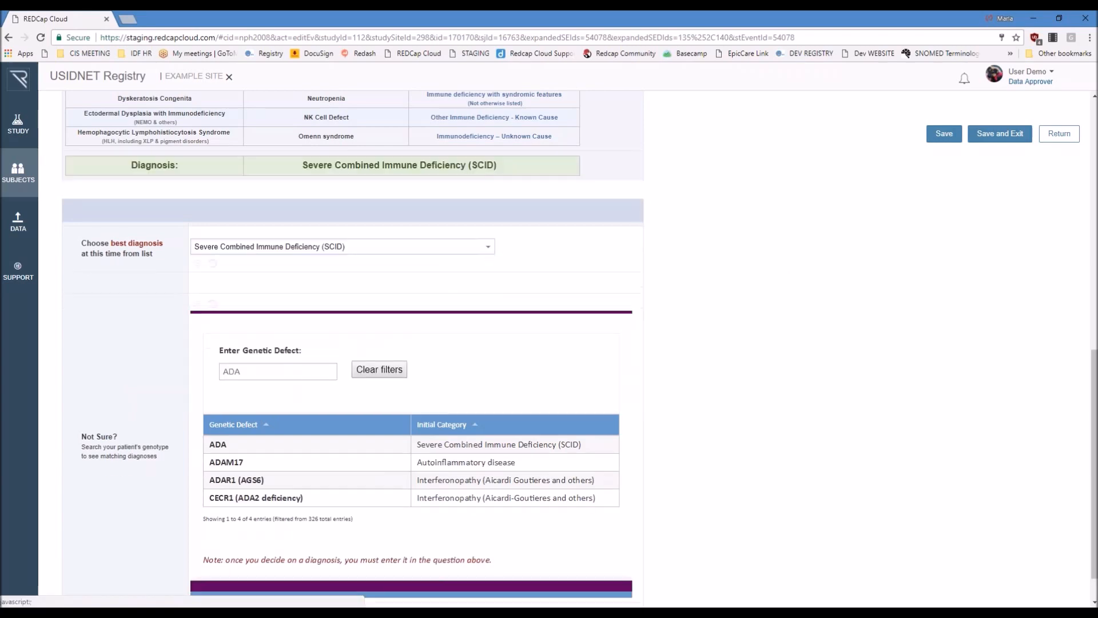
scroll(800, 320, "up", 6)
left_click(944, 135)
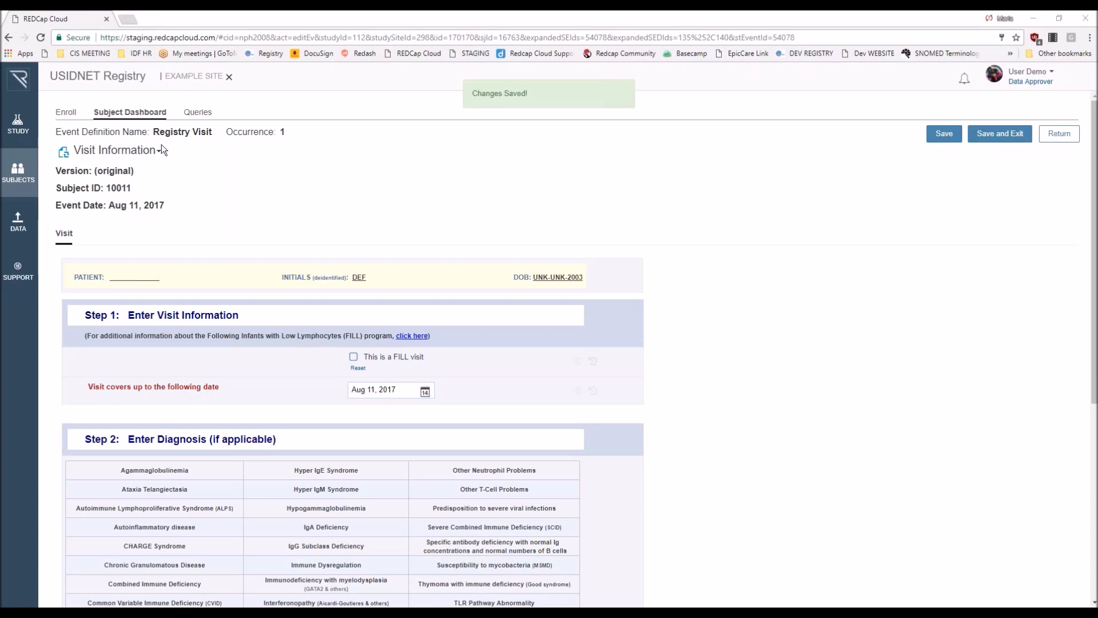
Step: Switch to the Clinical History form and record the onset of symptoms by date, choosing its year and month
left_click(122, 152)
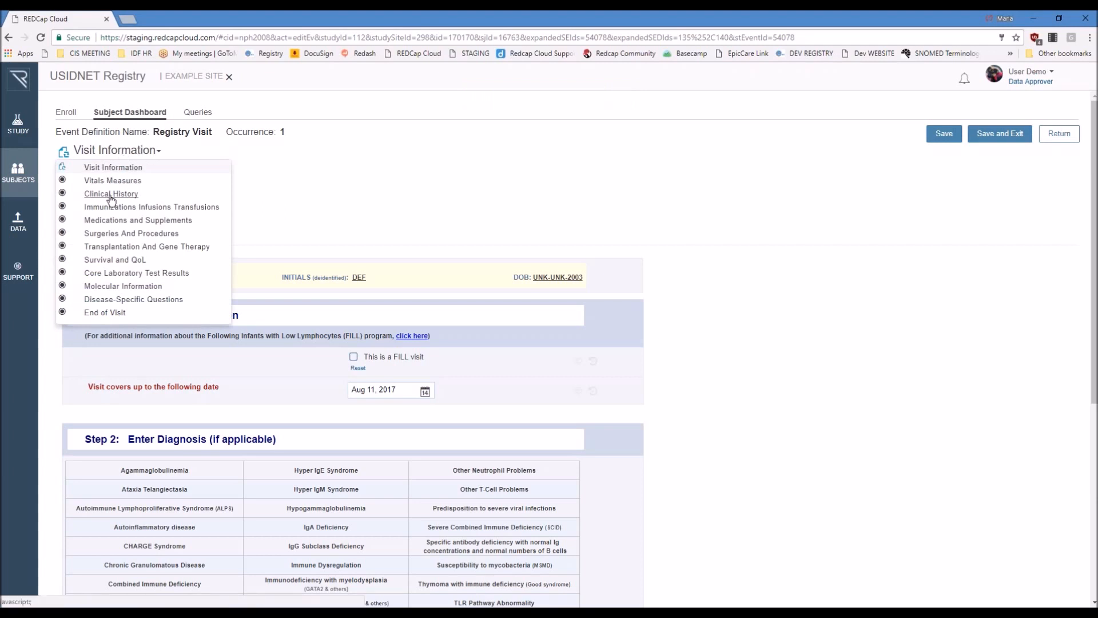
left_click(111, 194)
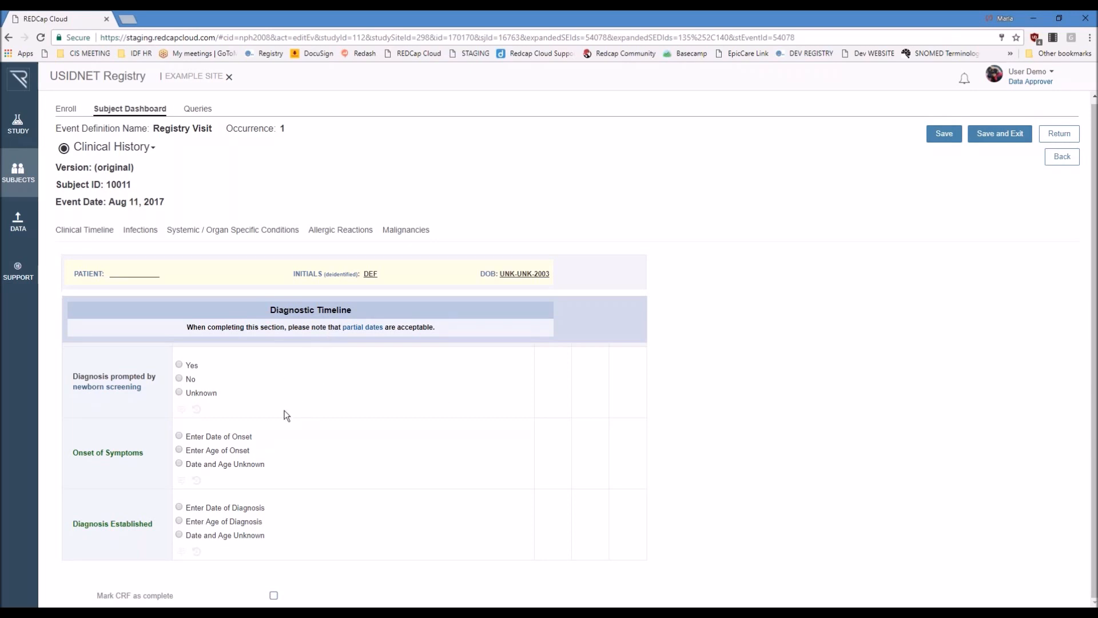
left_click(229, 437)
left_click(232, 452)
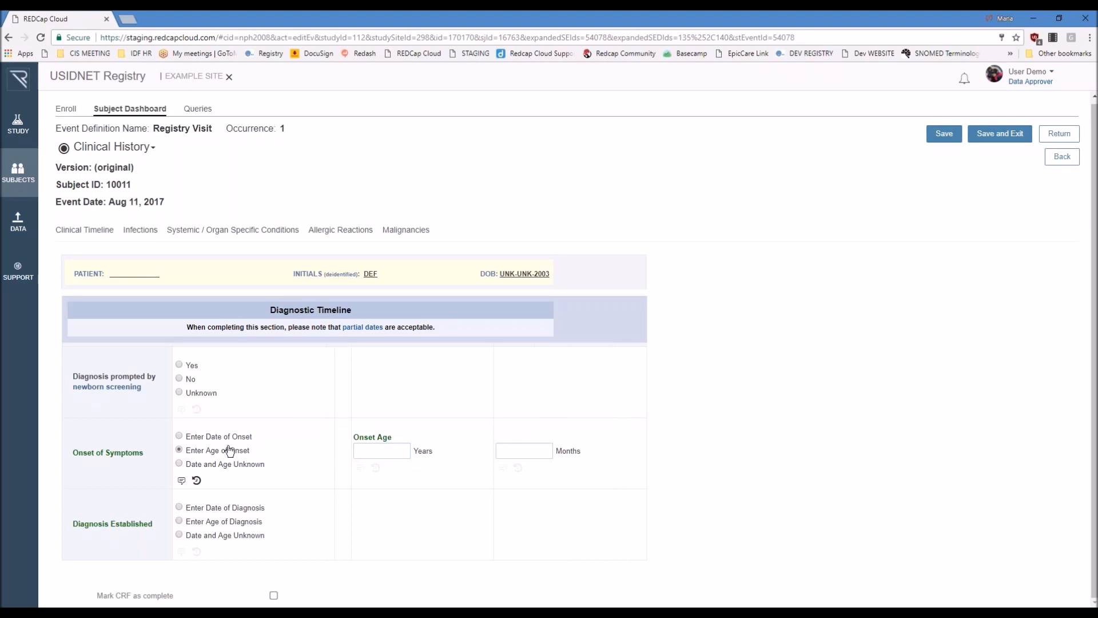
left_click(233, 438)
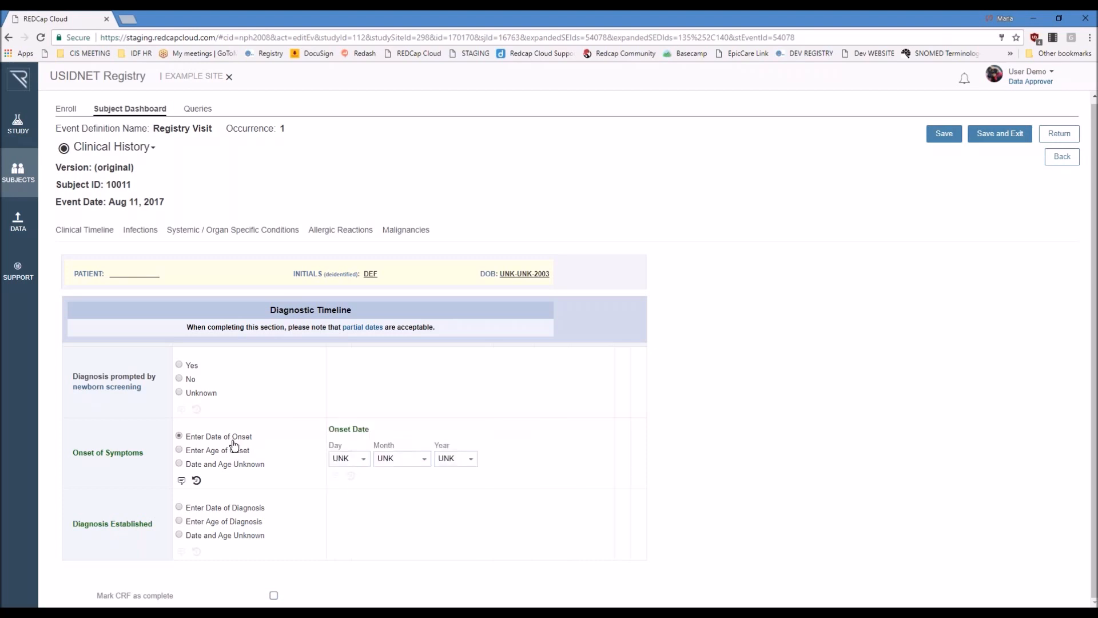
left_click(471, 461)
left_click(455, 381)
left_click(424, 458)
left_click(394, 358)
Step: View the Systemic / Organ Specific Conditions section of the Clinical History form and return to its Infections section
left_click(140, 230)
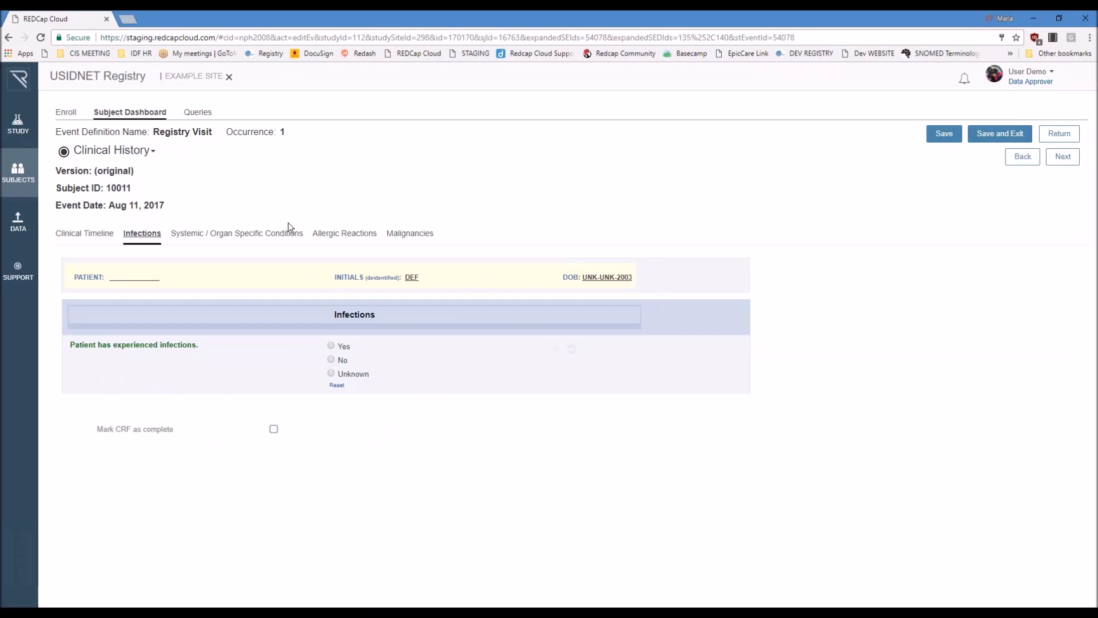
left_click(240, 234)
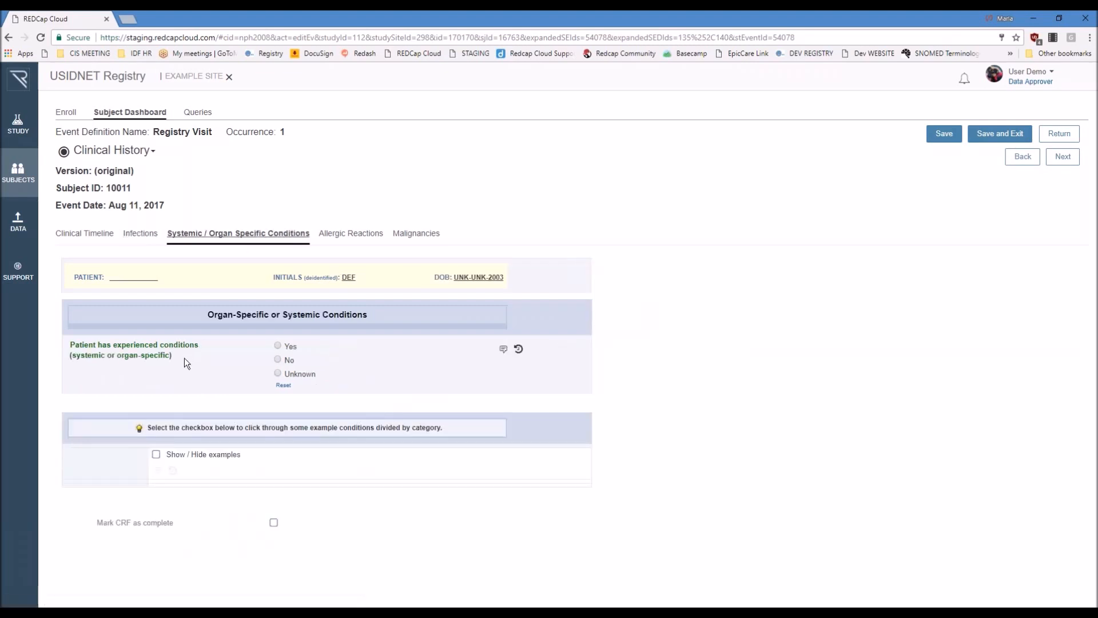
left_click(141, 234)
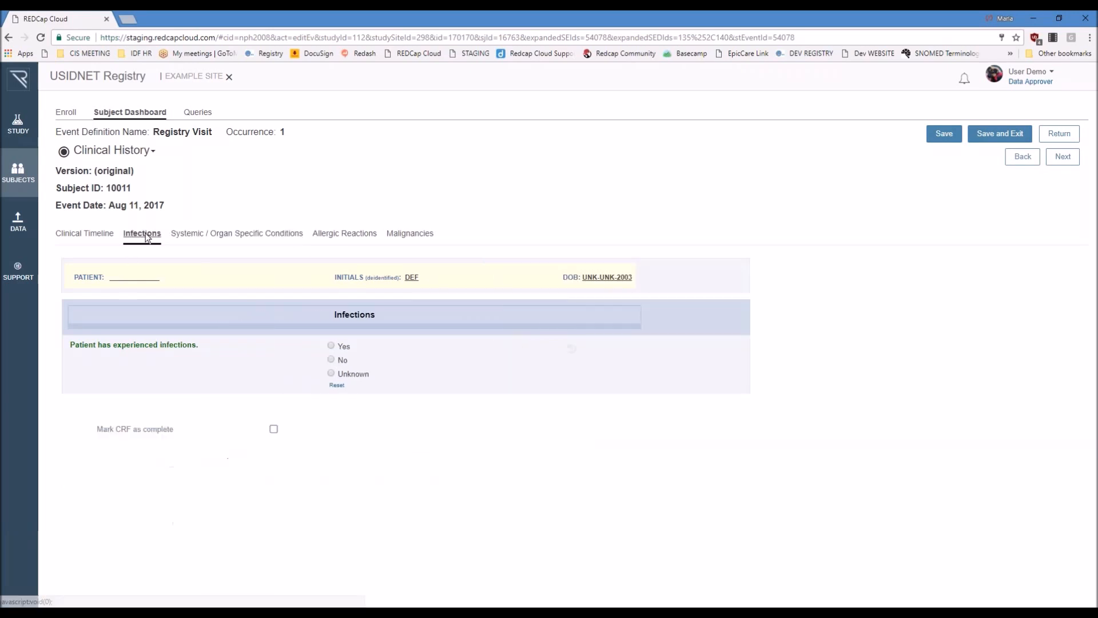
Step: Mark that the patient has experienced infections, add Sinusitis with the SNOMED concept Sinusitis (disorder), and save the Clinical History form
left_click(331, 346)
scroll(349, 401, "down", 1)
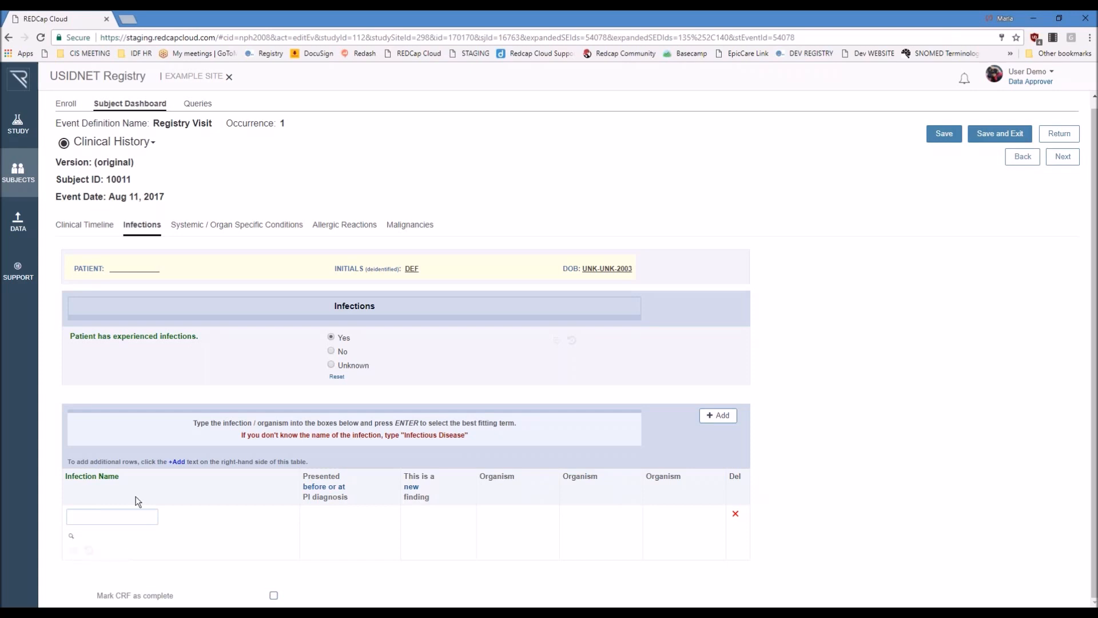
left_click(109, 515)
type("Sinusitis")
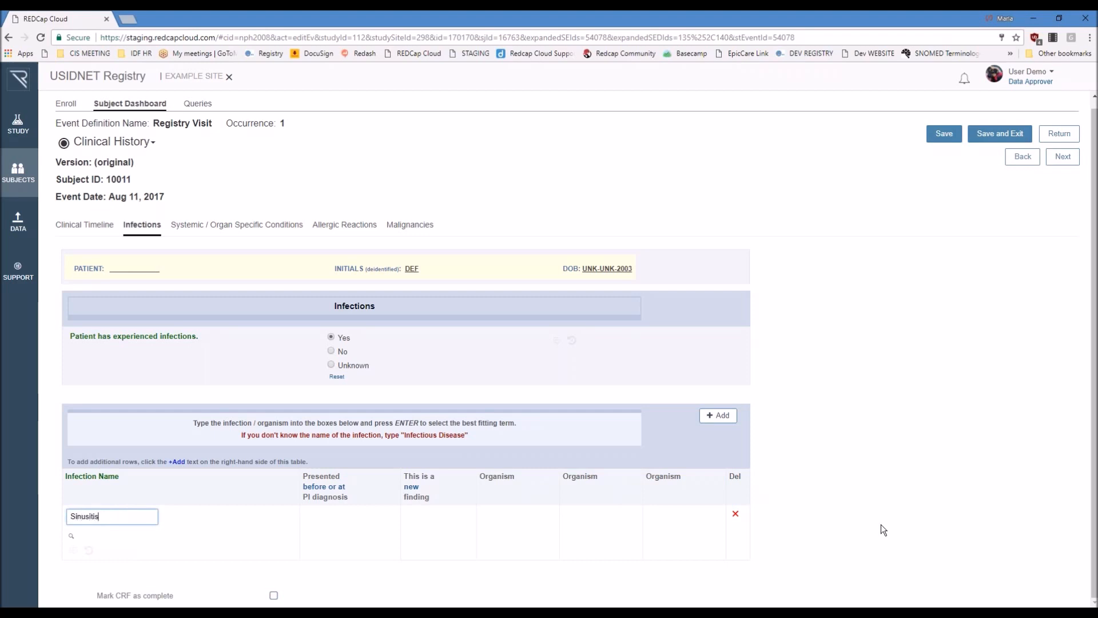
key("Return")
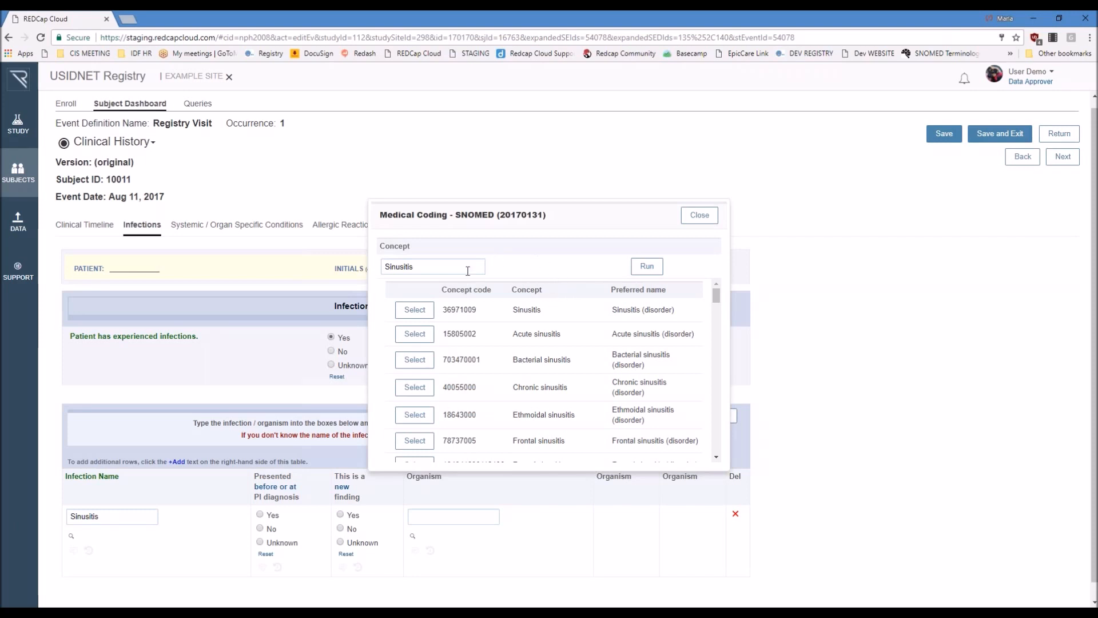
left_click(414, 310)
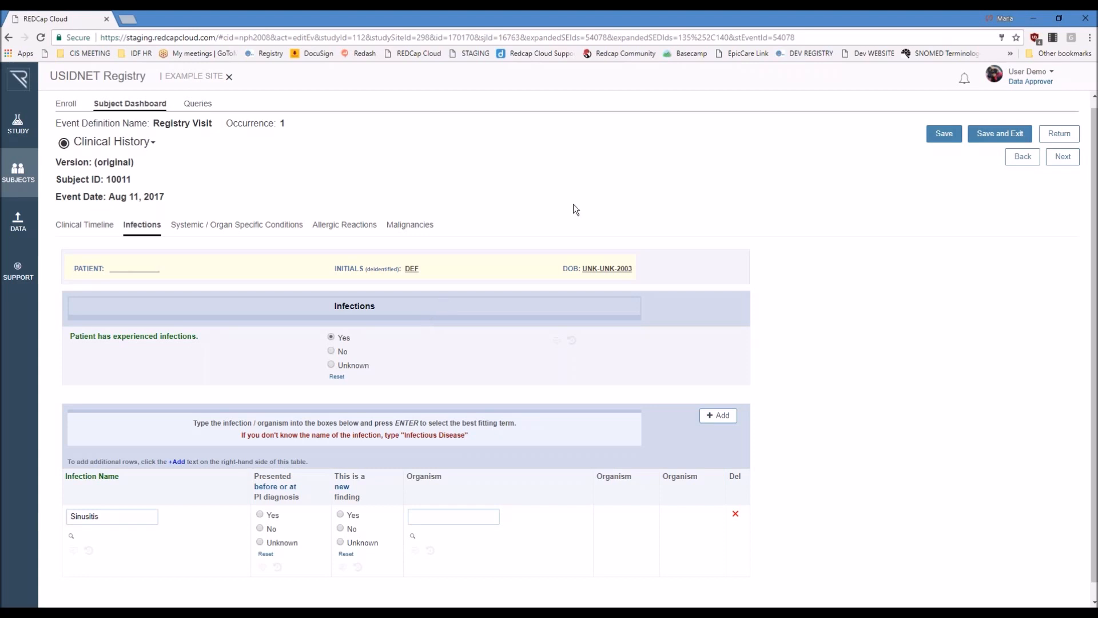
left_click(944, 134)
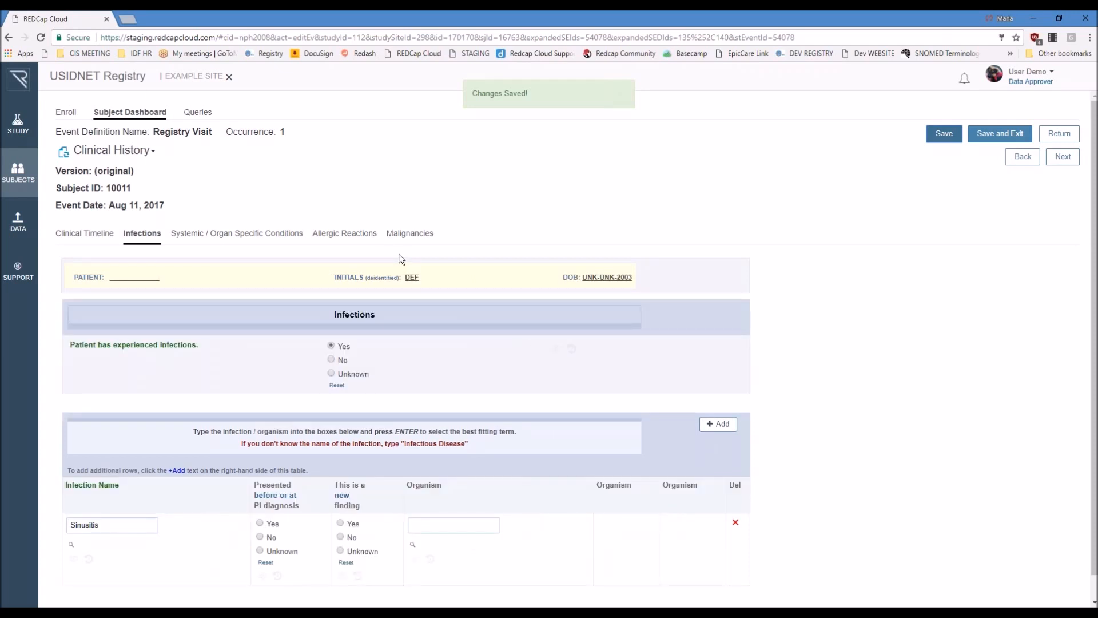
Step: Open the female subject created Aug 8, 2017 from the Subject Dashboard and expand both occurrences of the Registry Visit event
left_click(140, 117)
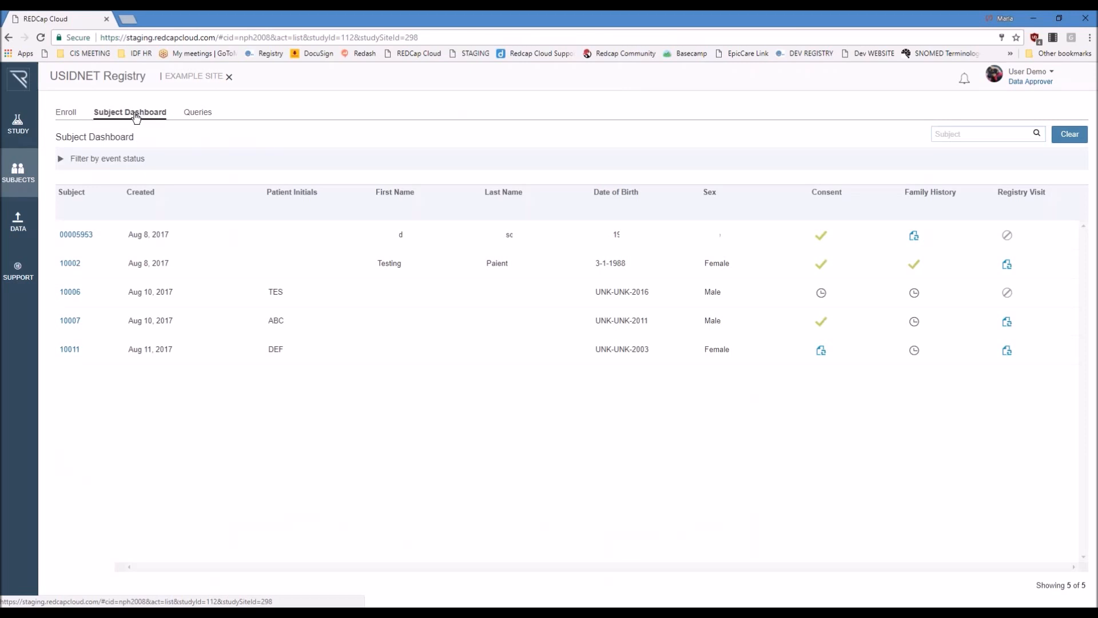
left_click(78, 266)
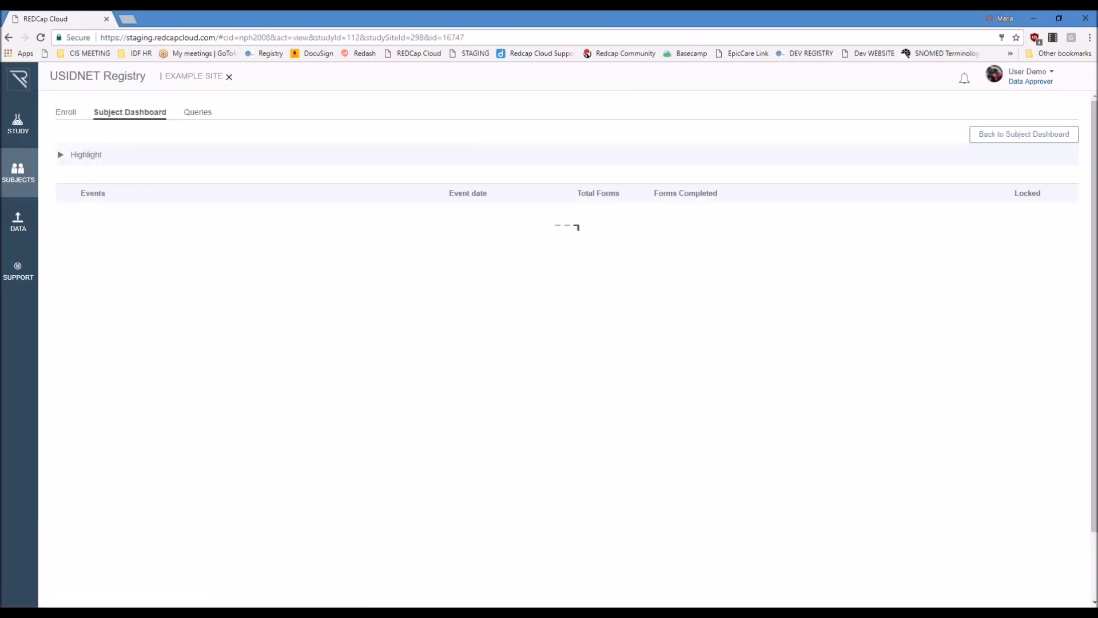
left_click(83, 280)
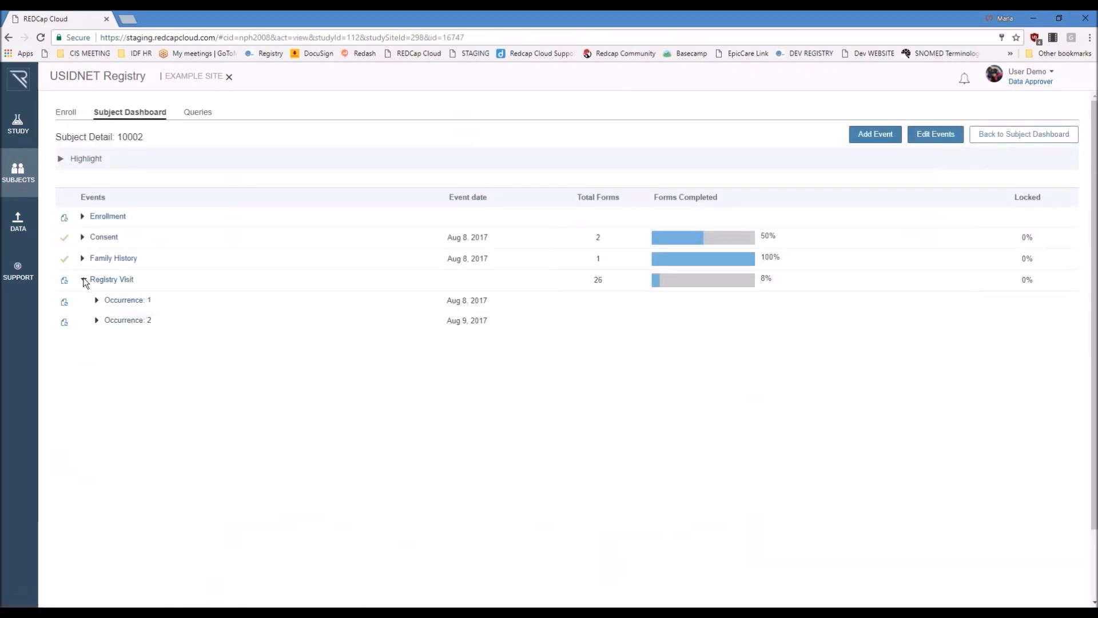
left_click(97, 321)
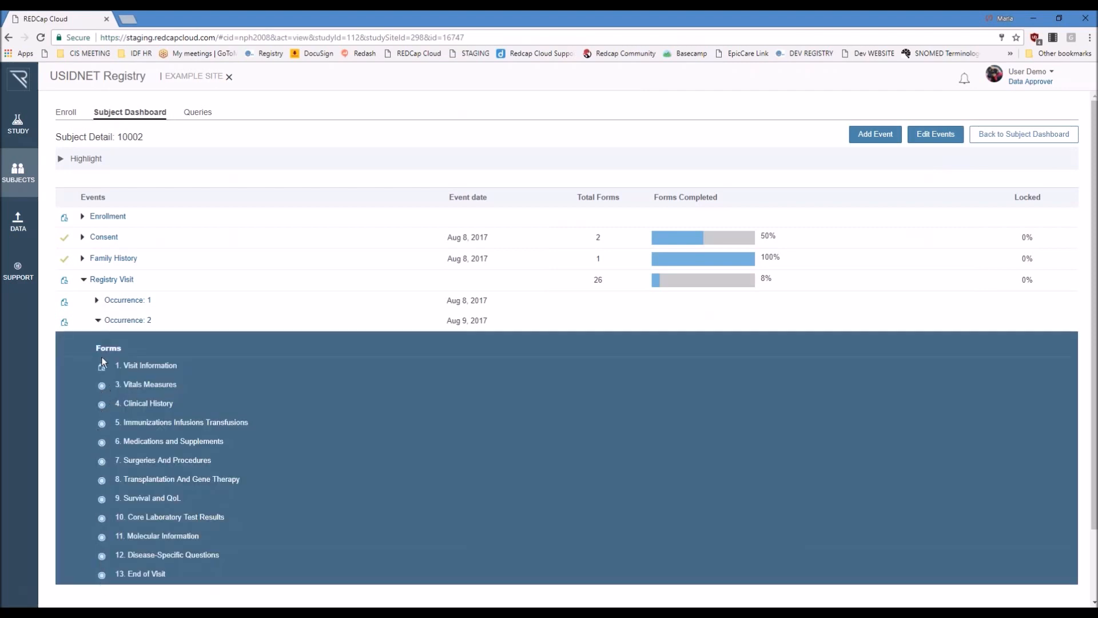
left_click(97, 299)
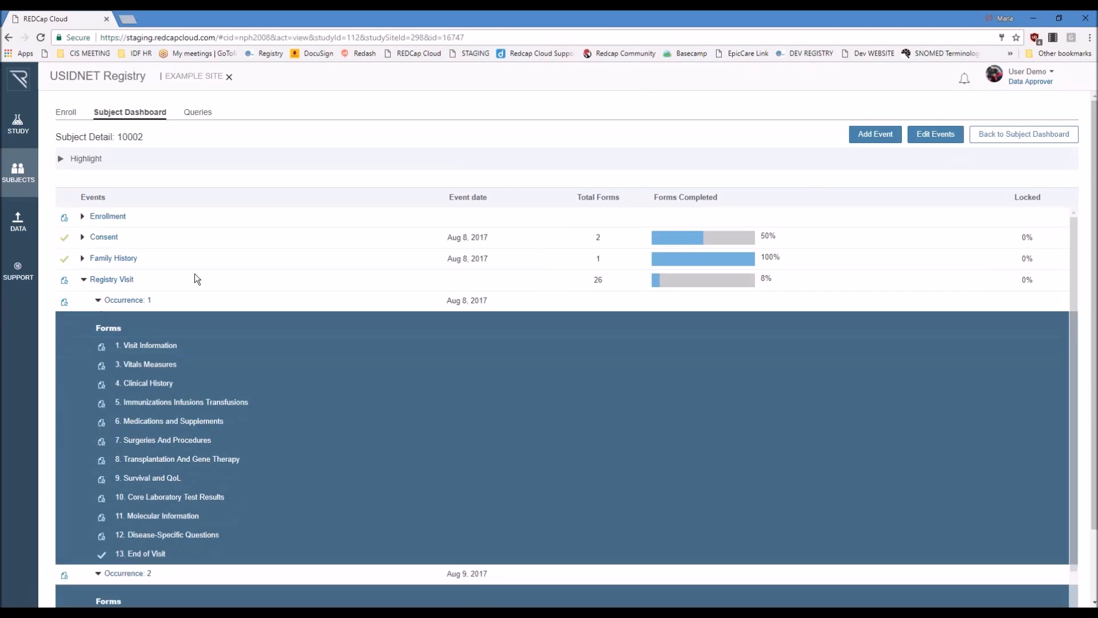
Step: View the Infections section of the Clinical History form in Registry Visit occurrence 1, and return to the subject's event list
scroll(194, 274, "down", 2)
scroll(197, 266, "down", 1)
left_click(160, 270)
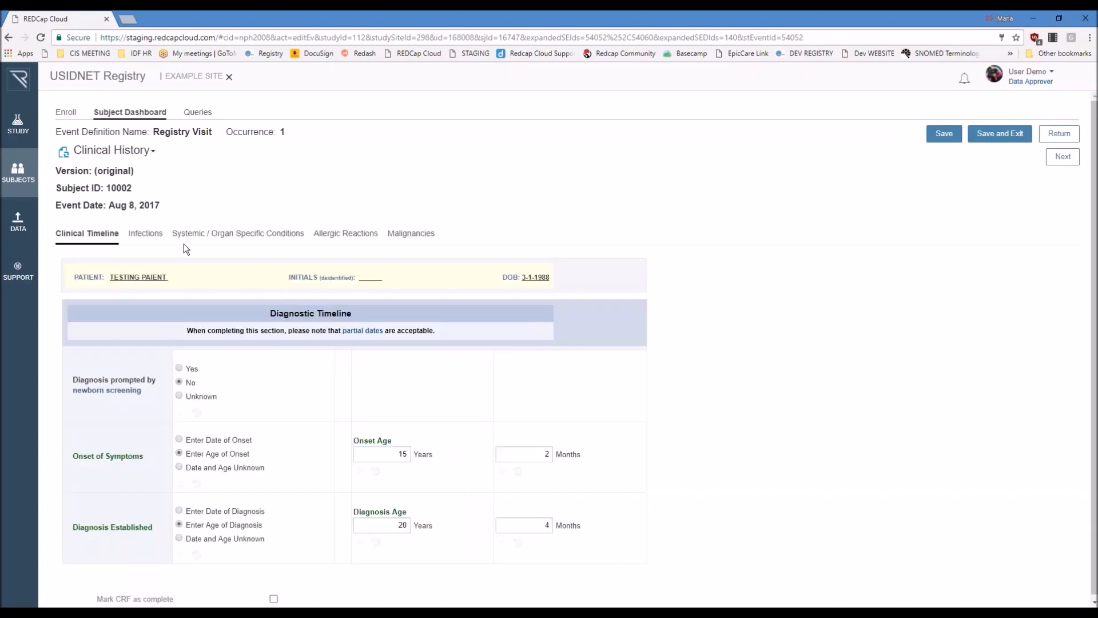
left_click(146, 234)
scroll(772, 292, "down", 4)
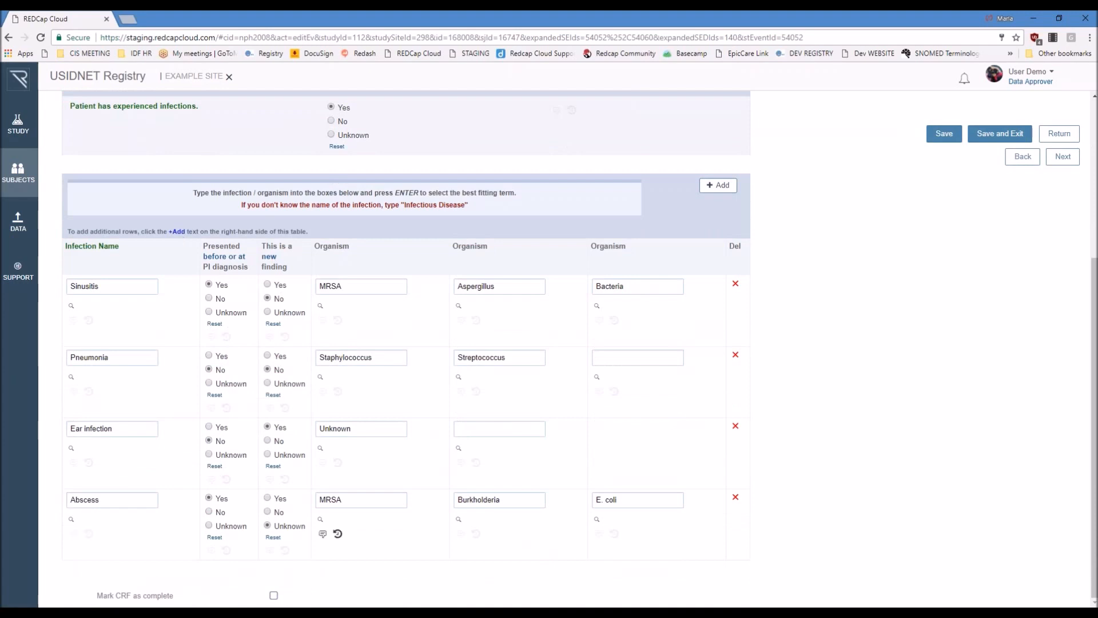
left_click(1060, 134)
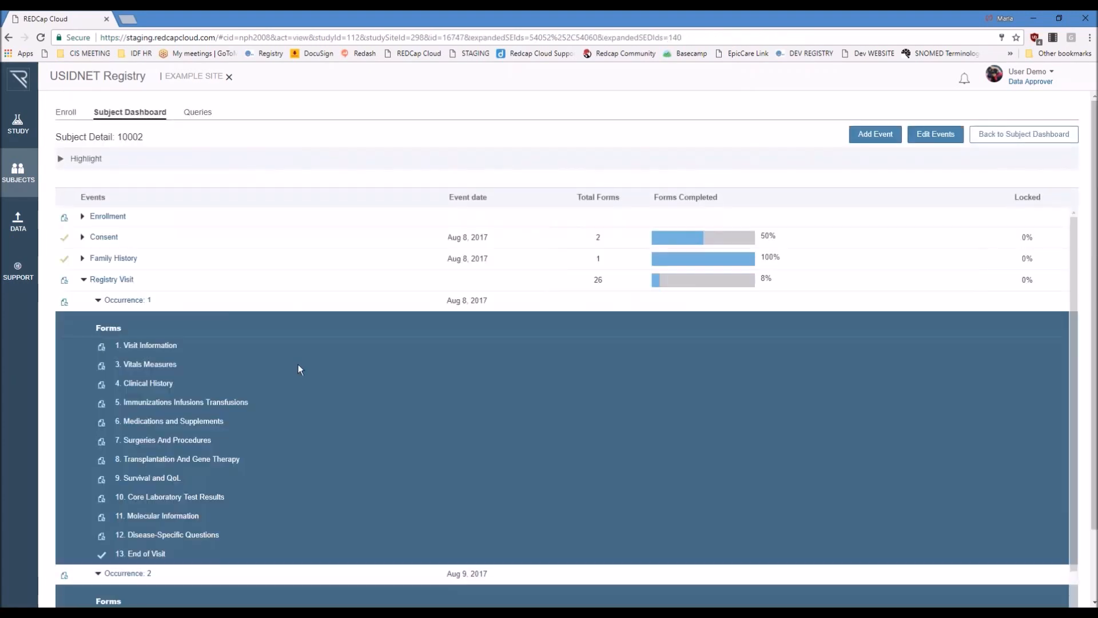
Step: Open the Clinical History form of Registry Visit occurrence 2 and review the infections table in its Infections section
scroll(297, 364, "down", 4)
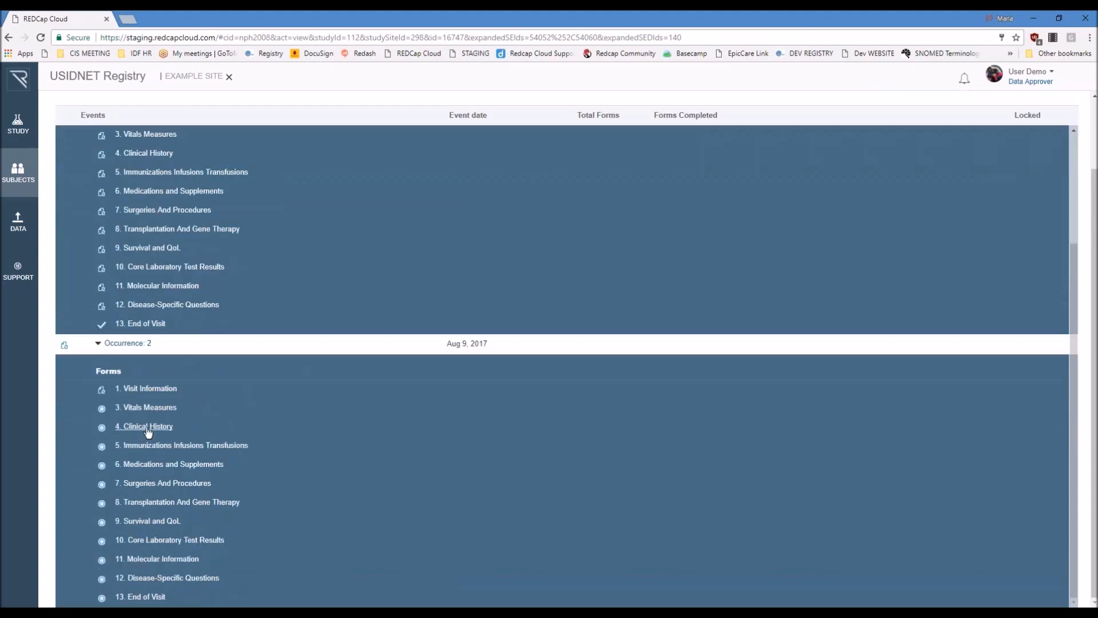
left_click(149, 427)
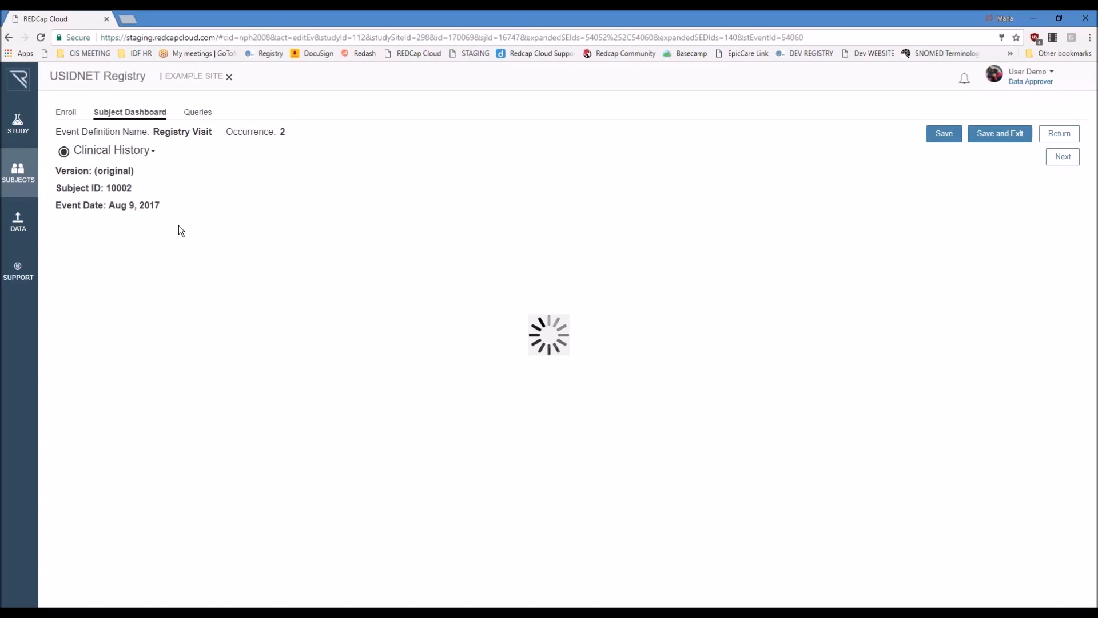
left_click(145, 233)
scroll(852, 287, "down", 5)
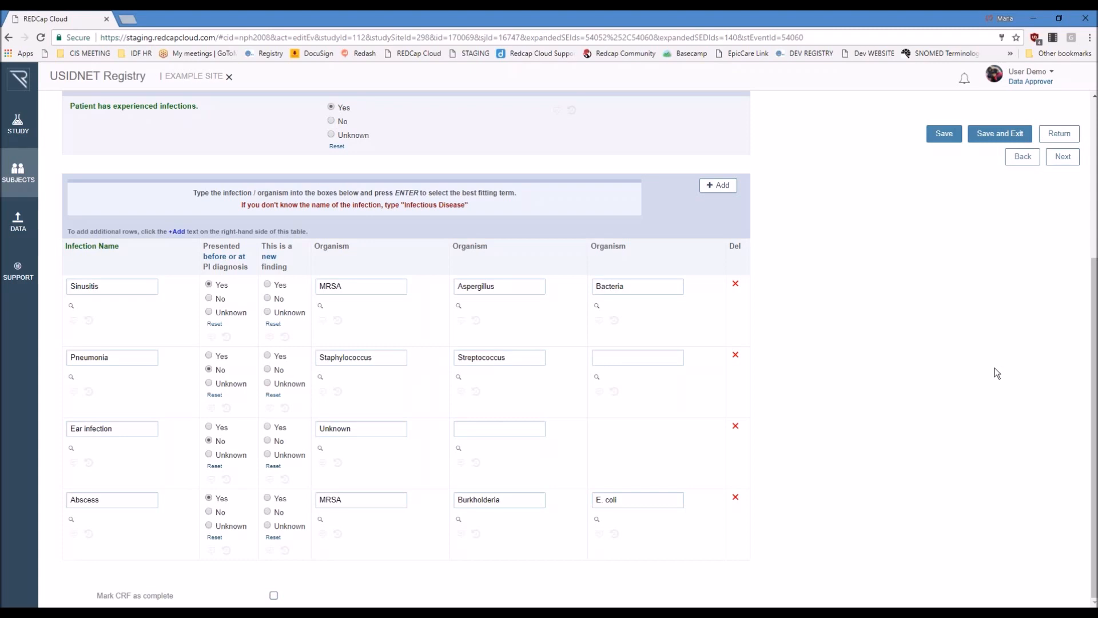
scroll(896, 448, "up", 4)
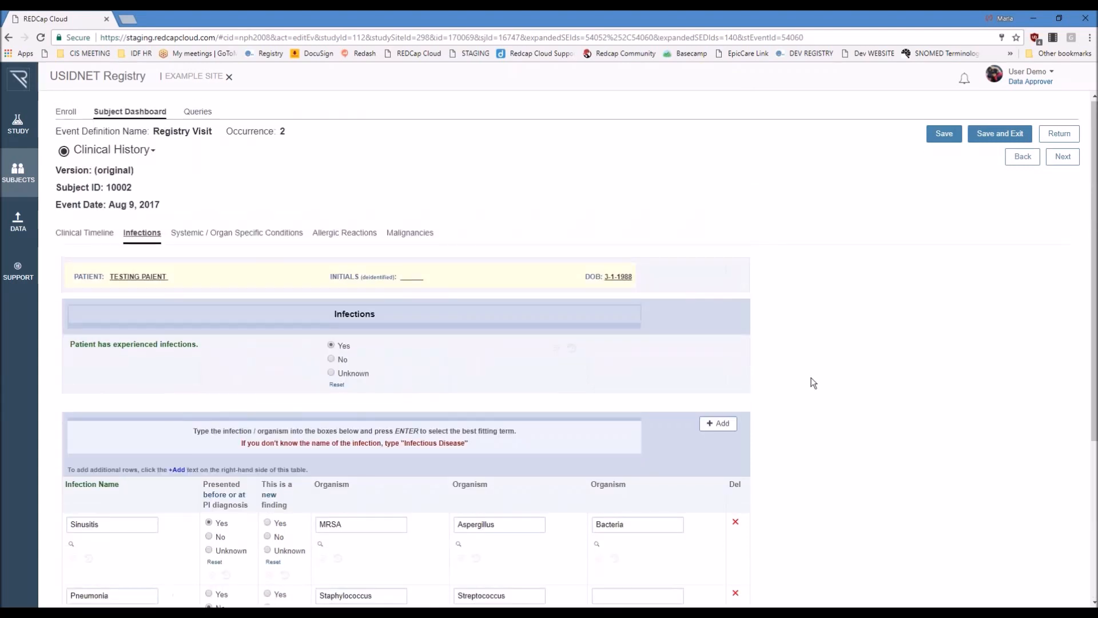
Step: Leave the form without saving and open the Clinical History form in Registry Visit occurrence 1 of the subject created Aug 11, 2017
left_click(141, 112)
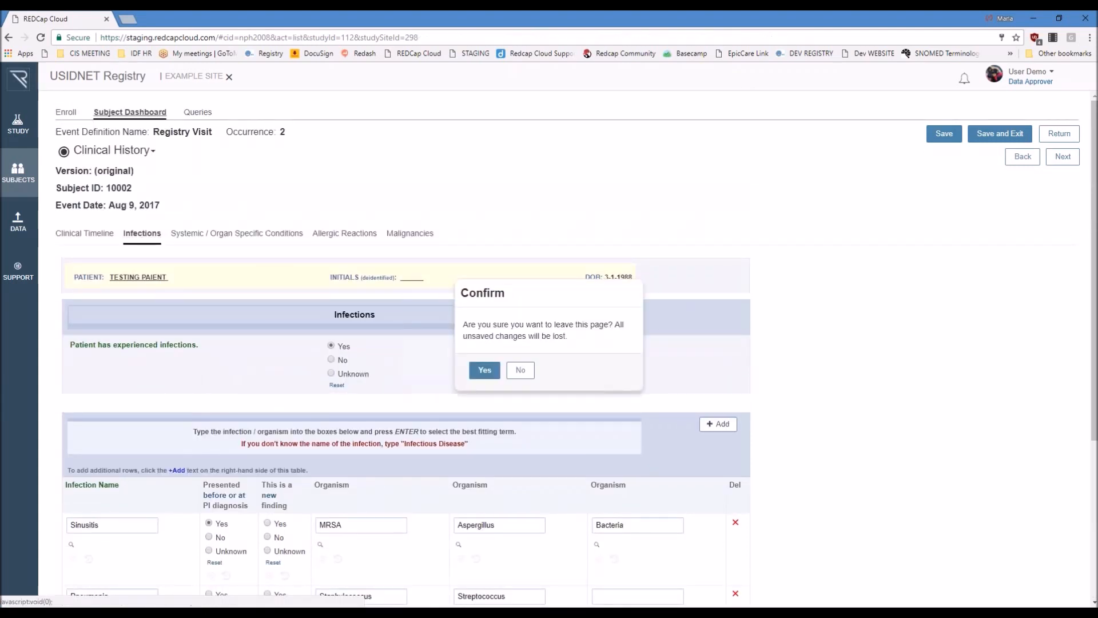
left_click(483, 370)
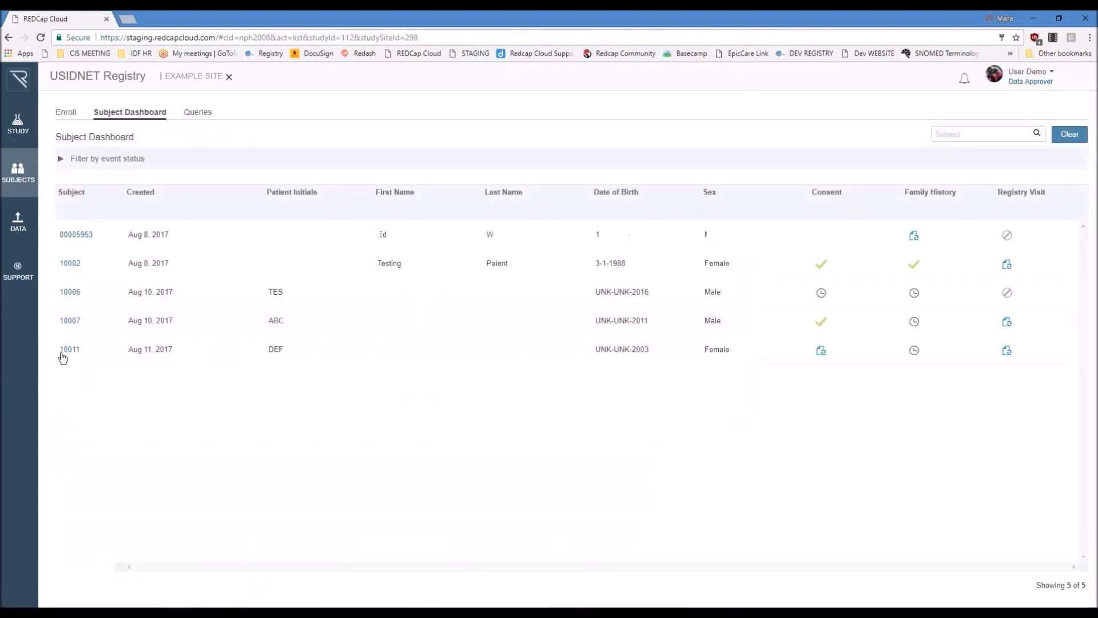
left_click(70, 350)
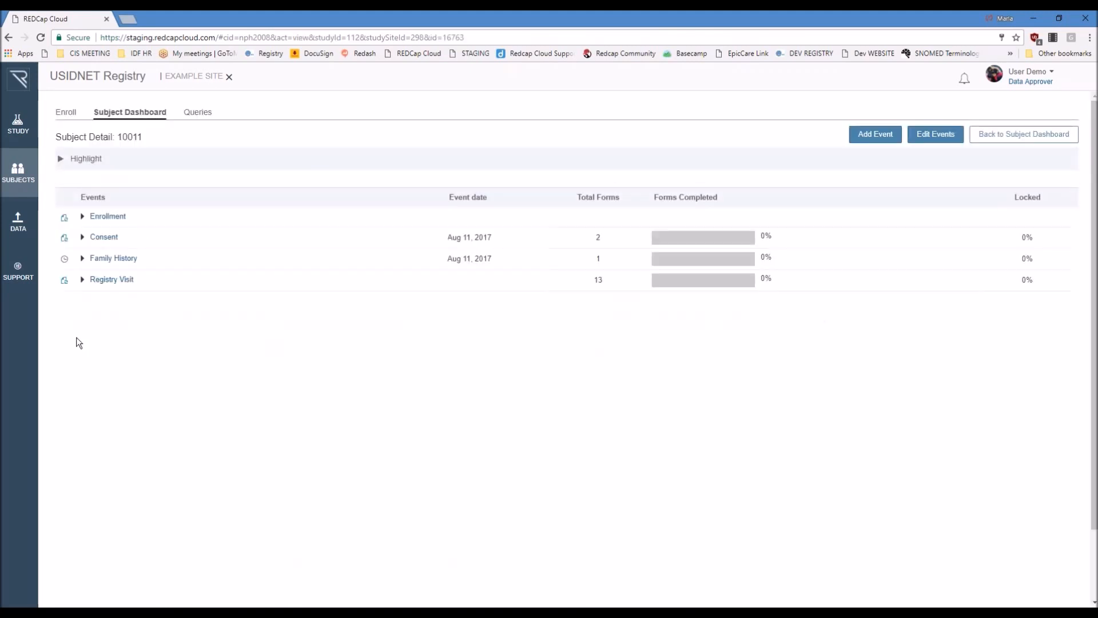
left_click(83, 280)
left_click(98, 301)
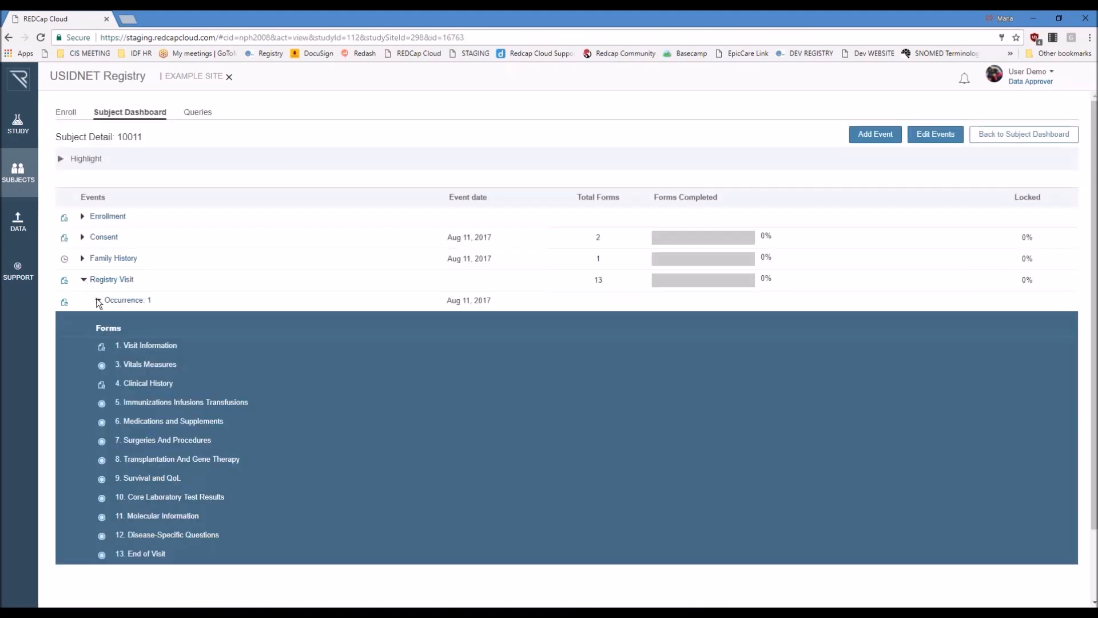
left_click(150, 383)
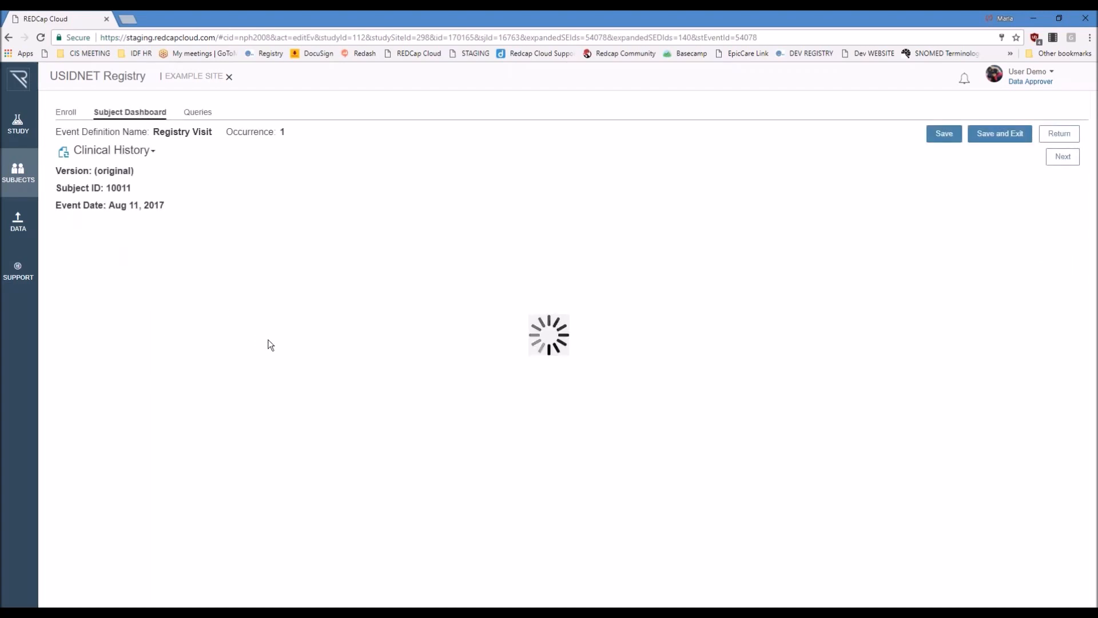
Step: In the Systemic / Organ Specific Conditions section, mark that the patient has experienced conditions and show the example conditions
left_click(218, 238)
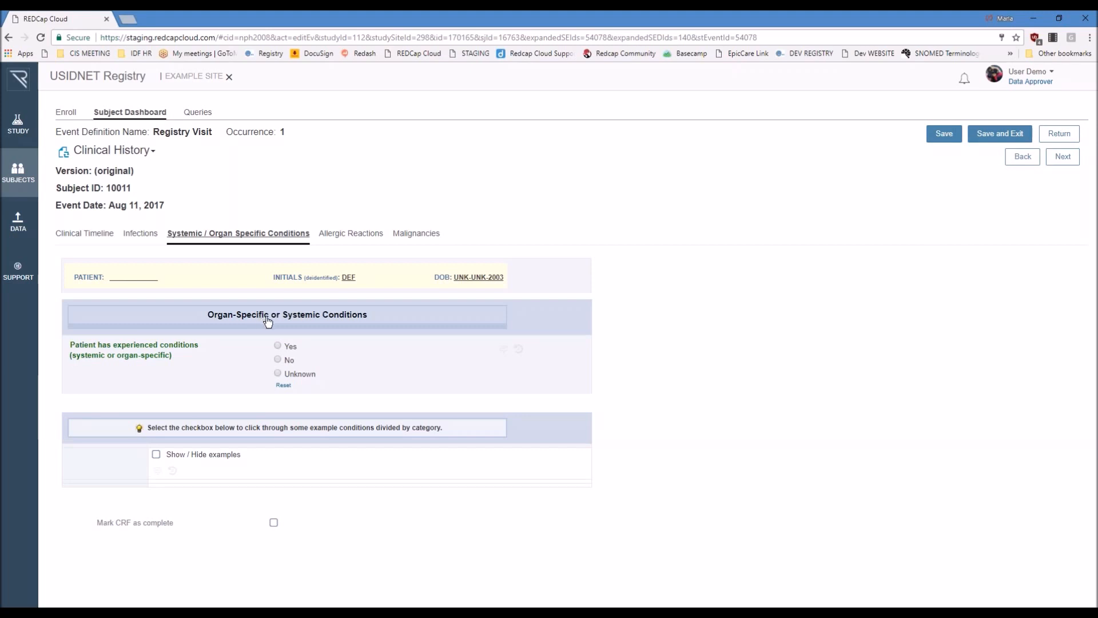
left_click(278, 345)
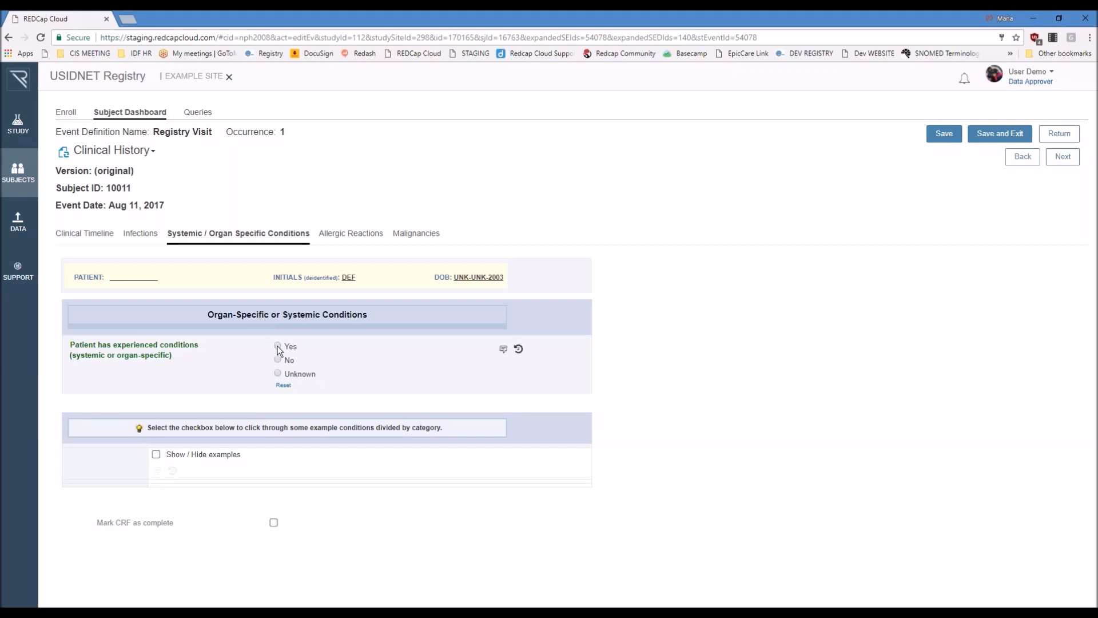
scroll(766, 367, "down", 2)
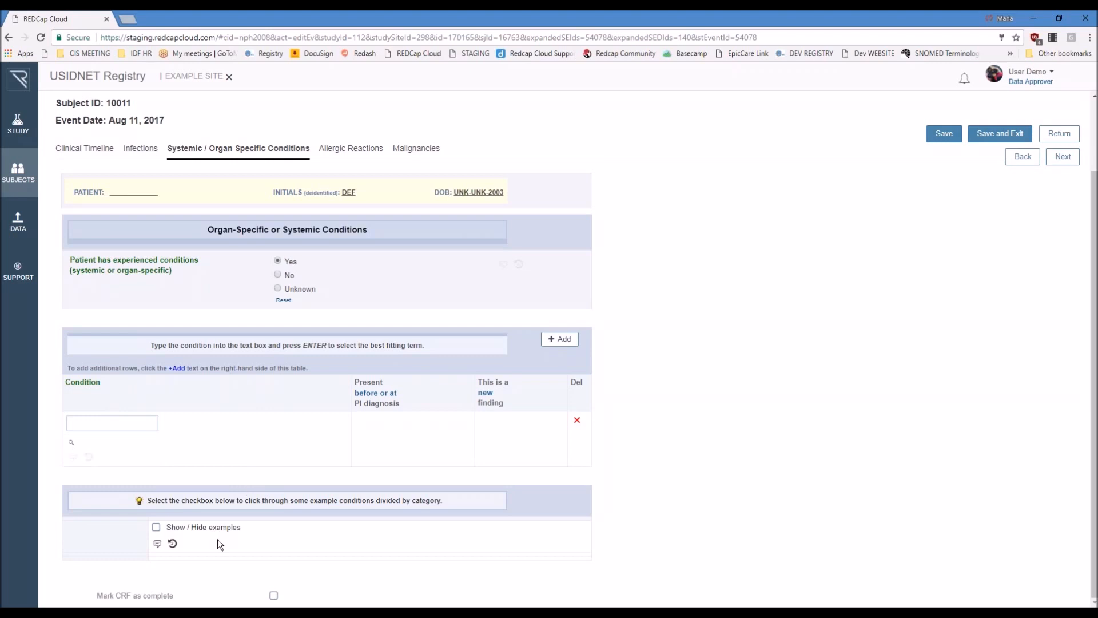
left_click(156, 527)
scroll(650, 396, "down", 2)
scroll(649, 396, "down", 2)
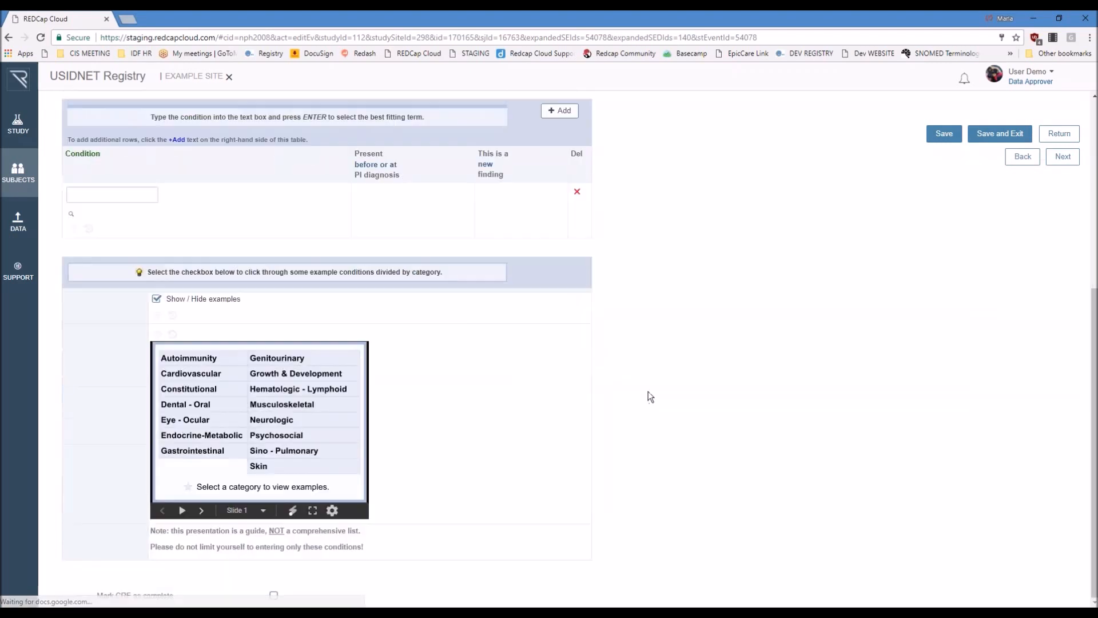
Step: View the example conditions for the Musculoskeletal, Constitutional, and Growth & Development categories
left_click(303, 407)
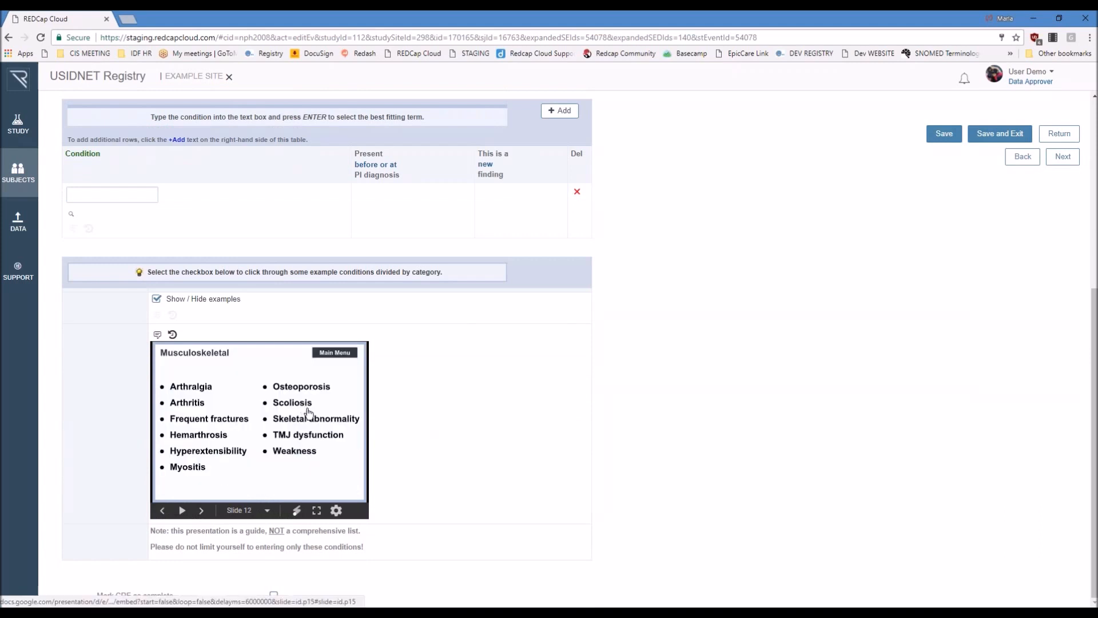
left_click(330, 353)
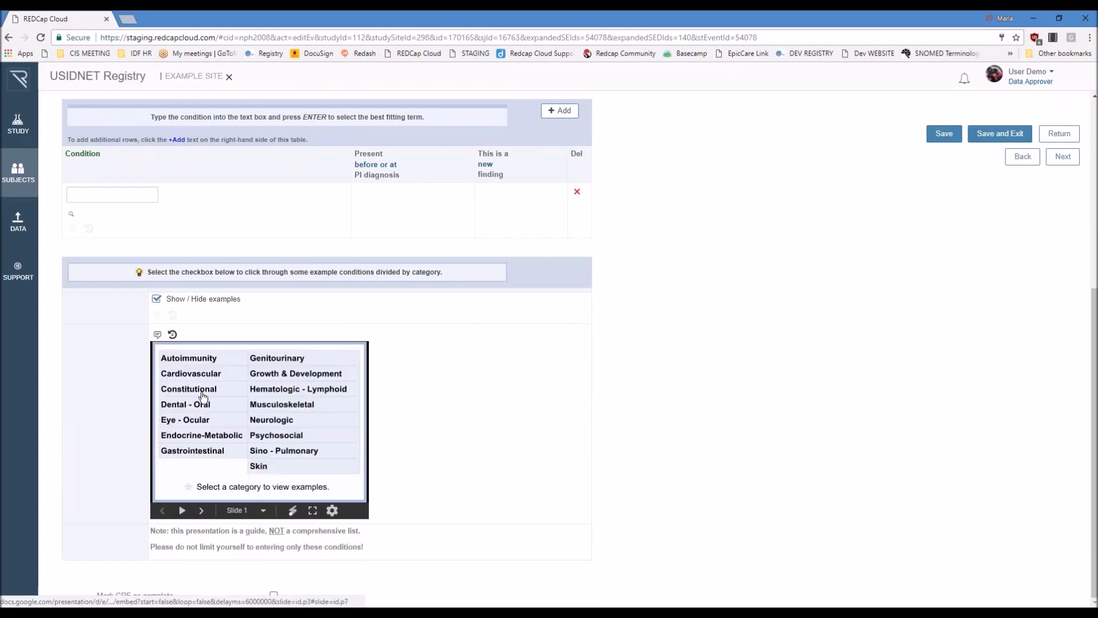
left_click(201, 393)
left_click(325, 355)
left_click(314, 378)
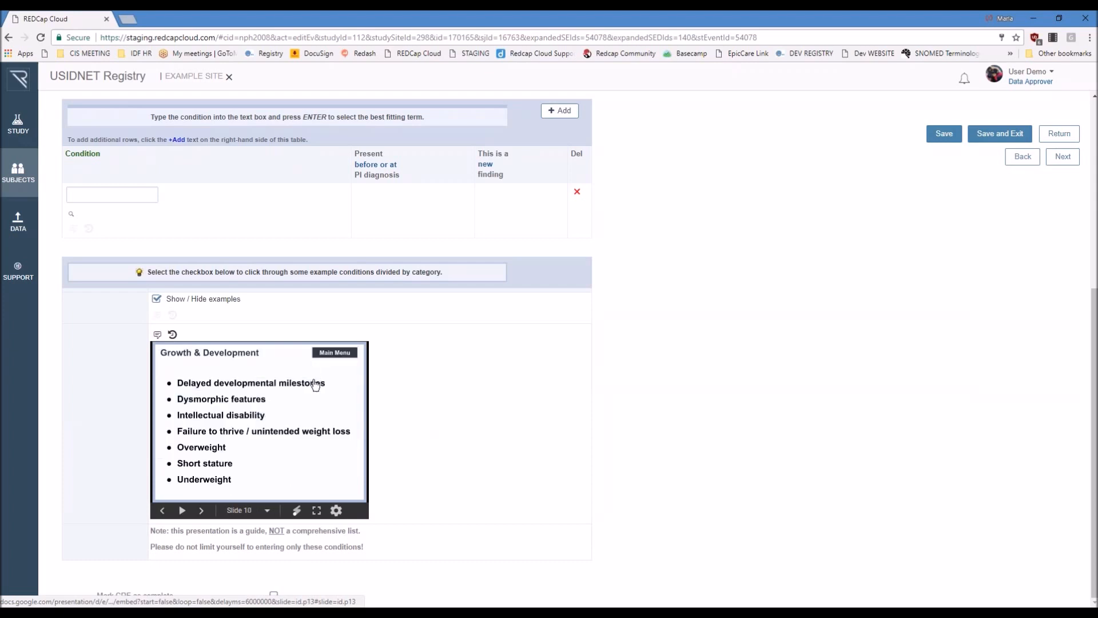
left_click(335, 353)
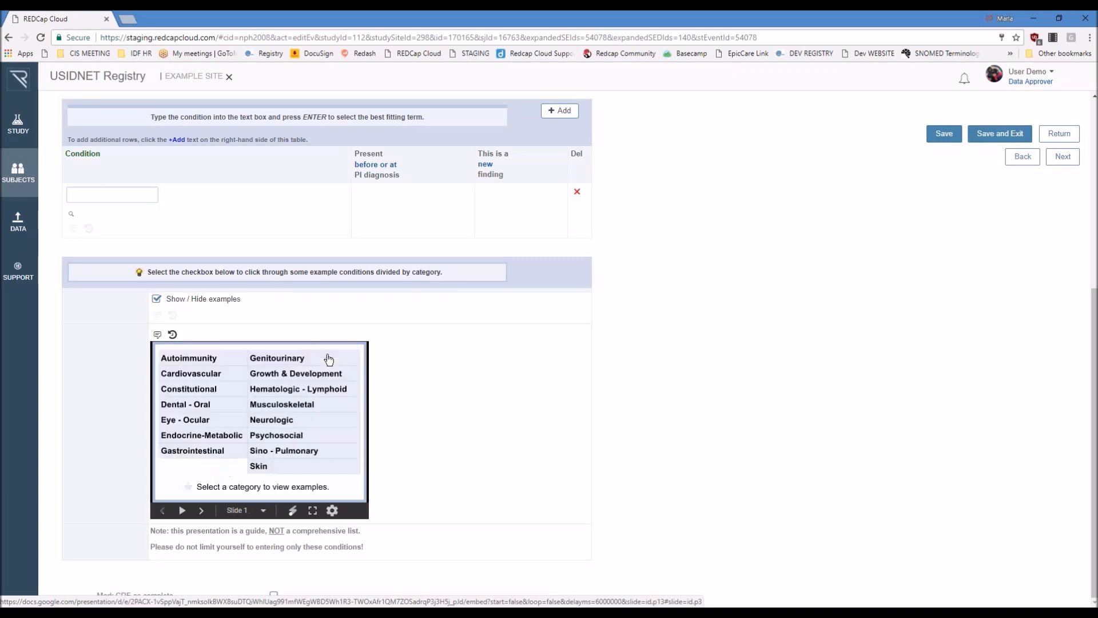
scroll(530, 444, "up", 3)
scroll(530, 445, "up", 3)
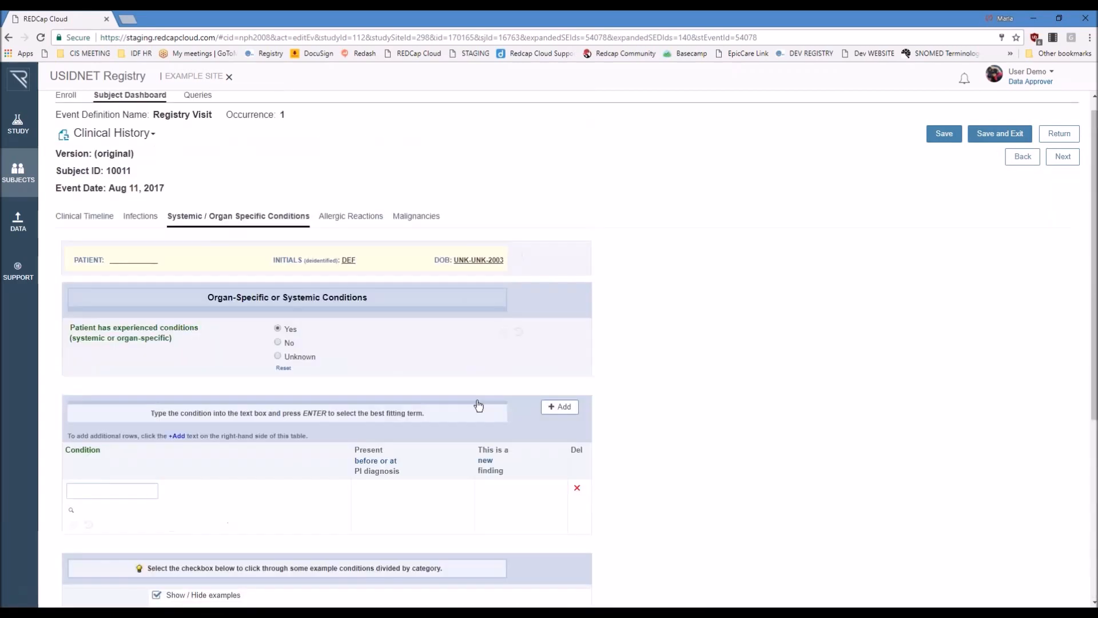
Step: In the Allergic Reactions section, mark that the patient has known allergic reactions and enter a Food agent specified as Strawberries
left_click(334, 235)
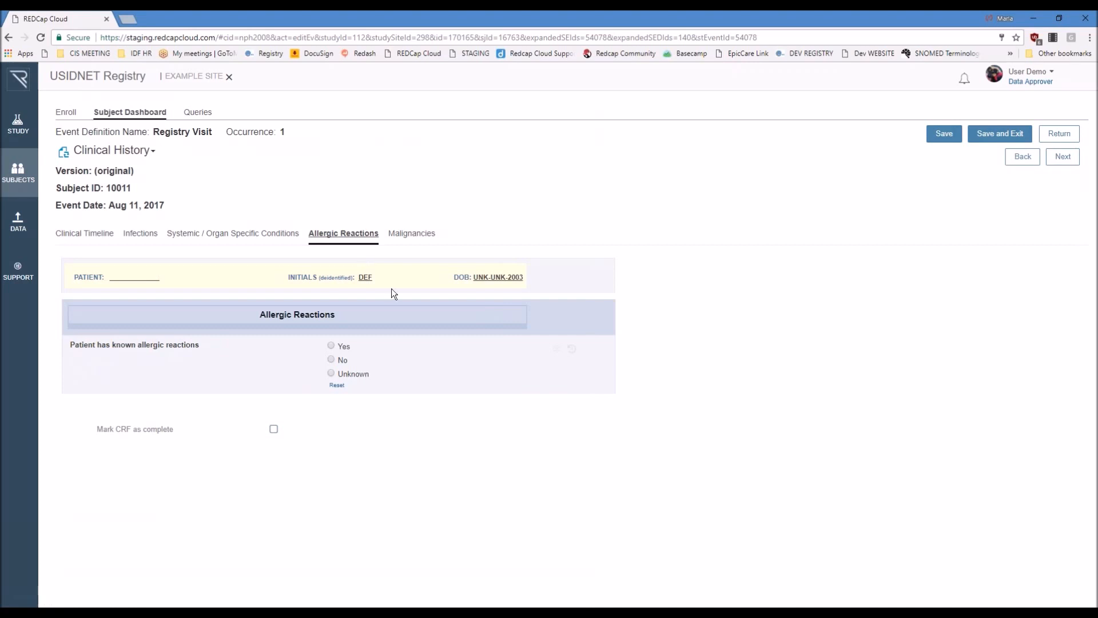
left_click(344, 347)
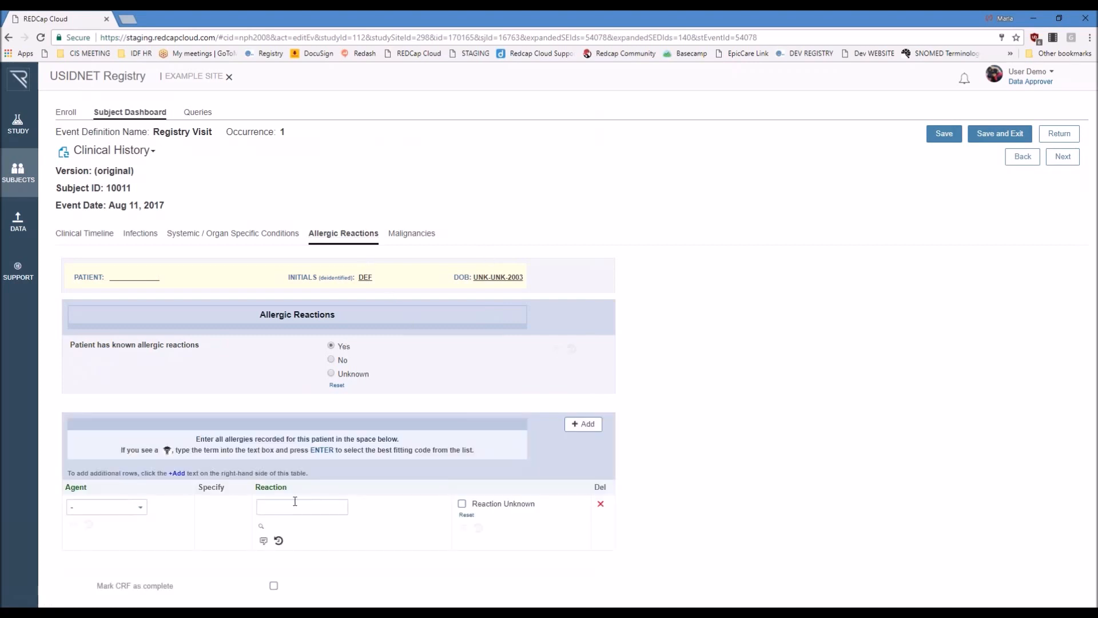
left_click(144, 516)
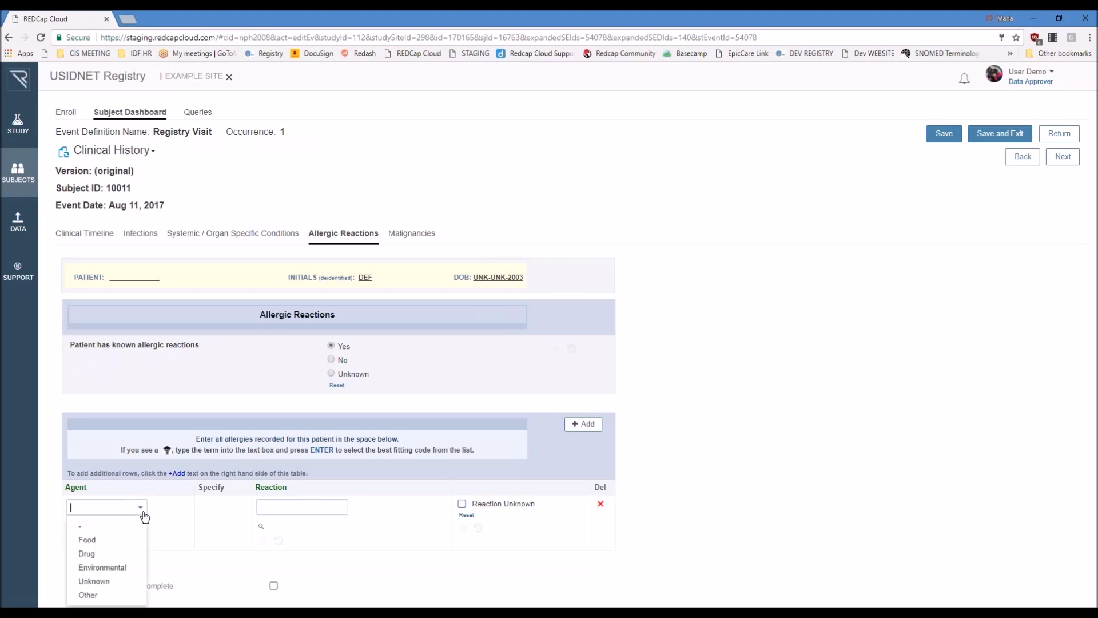
left_click(129, 539)
left_click(194, 513)
type("Strawberries")
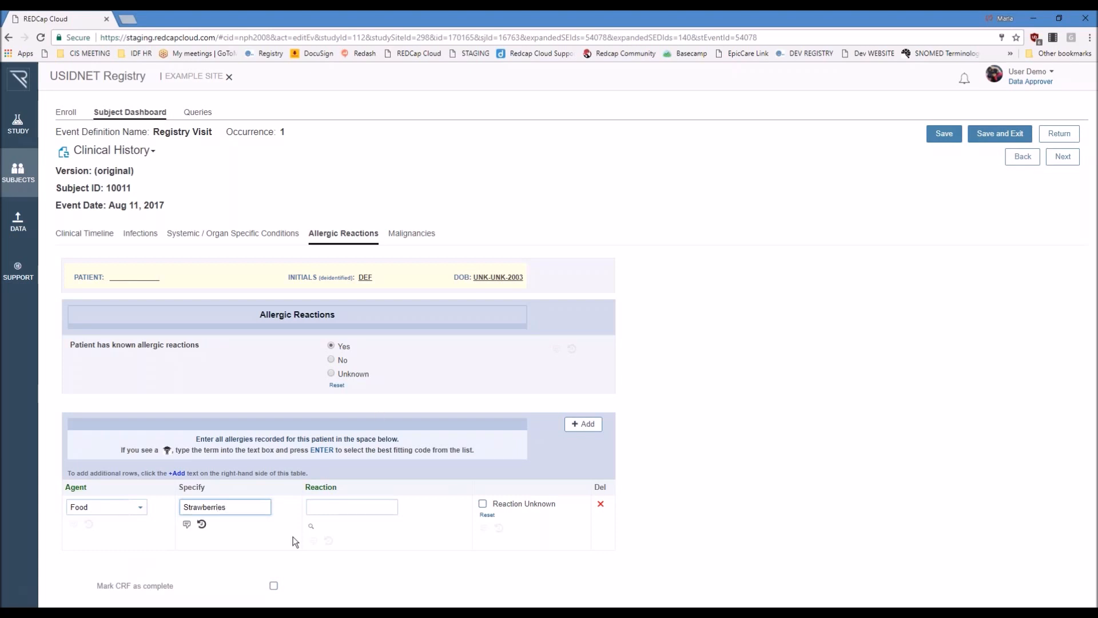
Step: Search for the term rash as the strawberry allergy's reaction and select the matching Rash concept
left_click(318, 506)
type("rash")
key("Return")
left_click(414, 321)
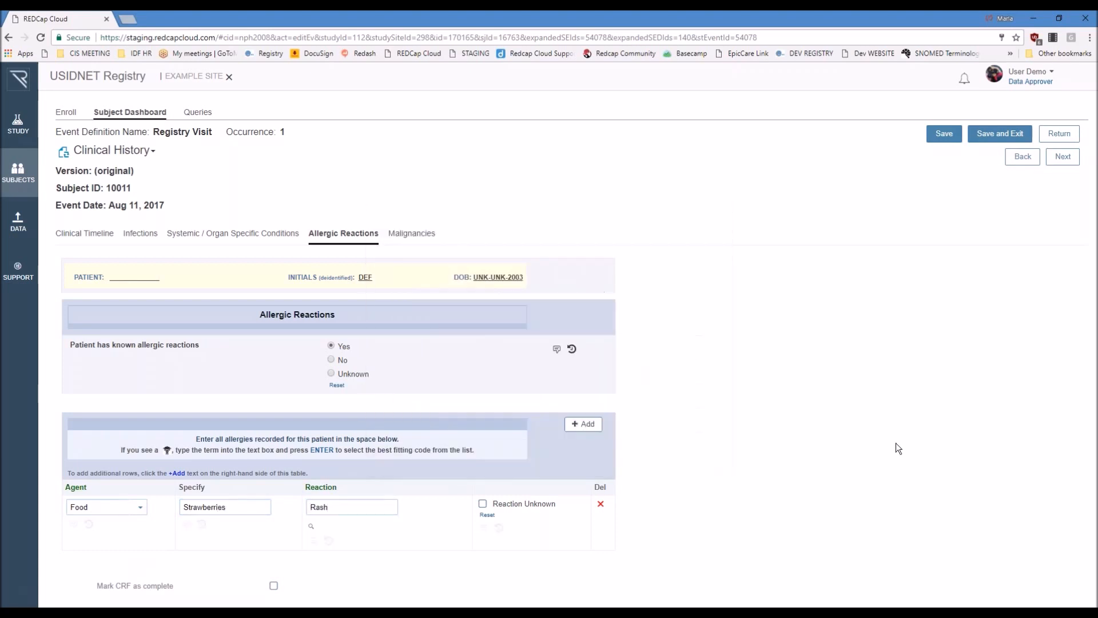
Step: In the Malignancies section, mark a history of malignancy and set its treatments to Surgery, Chemotherapy, Biologic (Immunomodulator) and Other
left_click(415, 239)
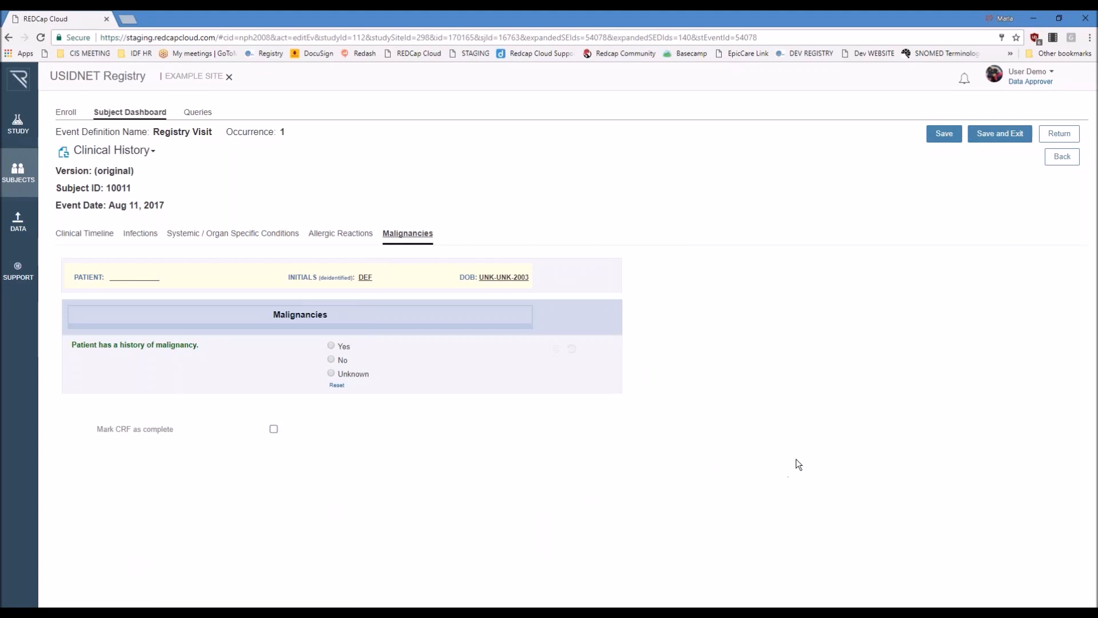
left_click(331, 346)
scroll(297, 423, "down", 1)
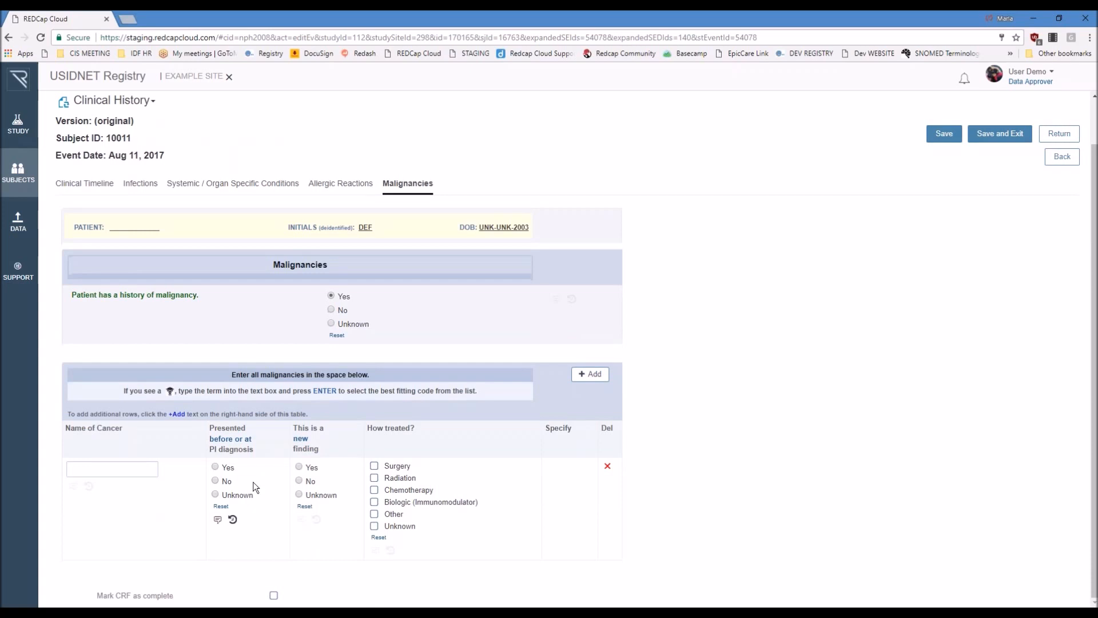
left_click(375, 465)
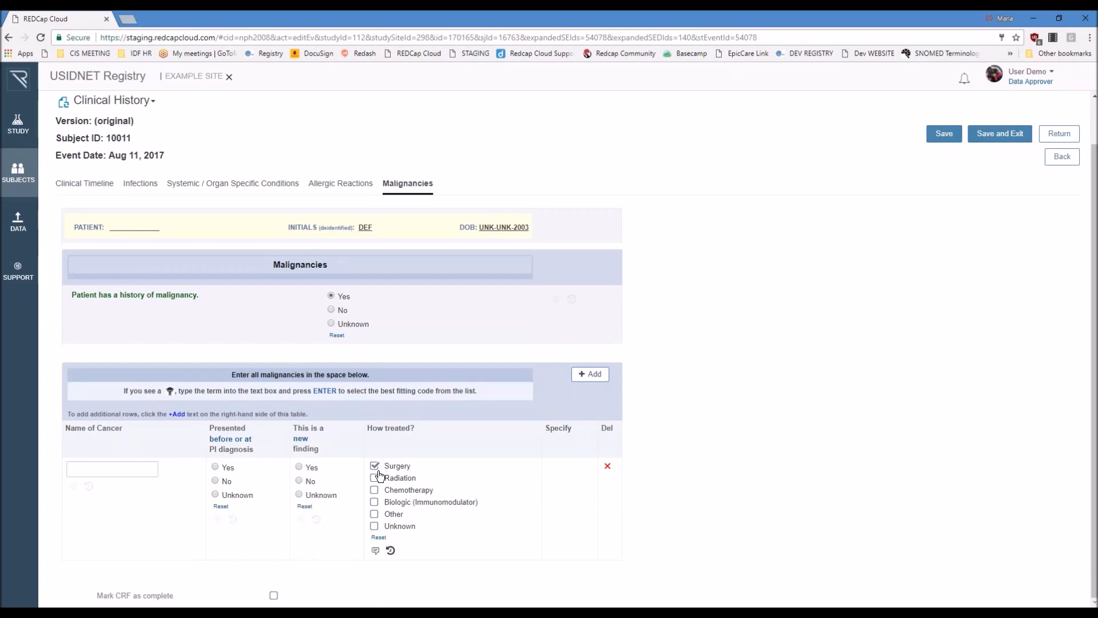
left_click(375, 502)
left_click(375, 513)
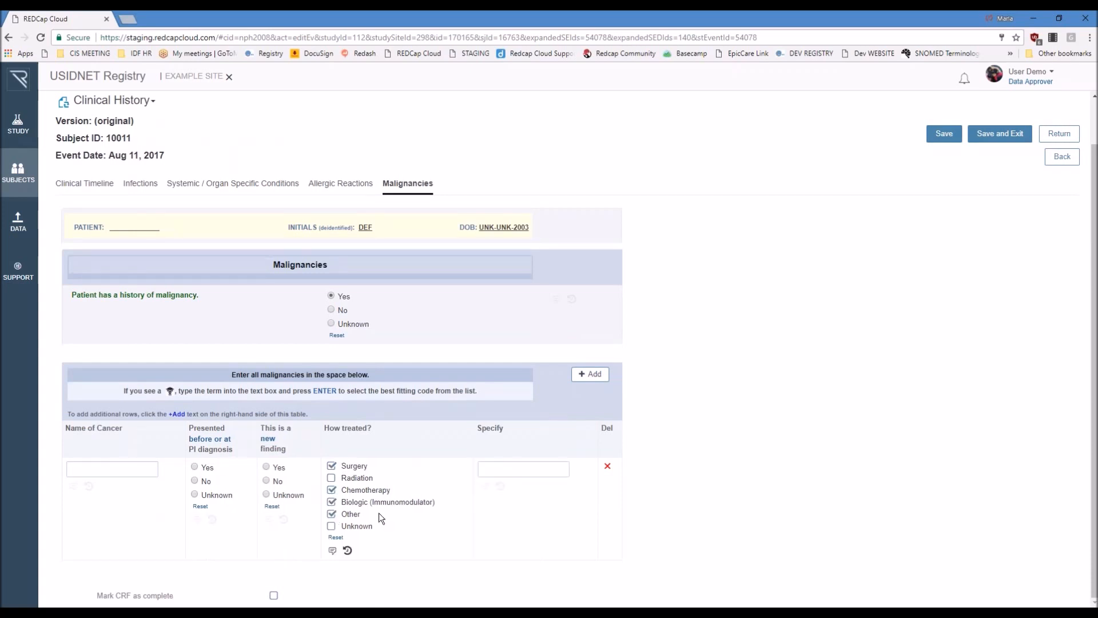
scroll(638, 459, "up", 1)
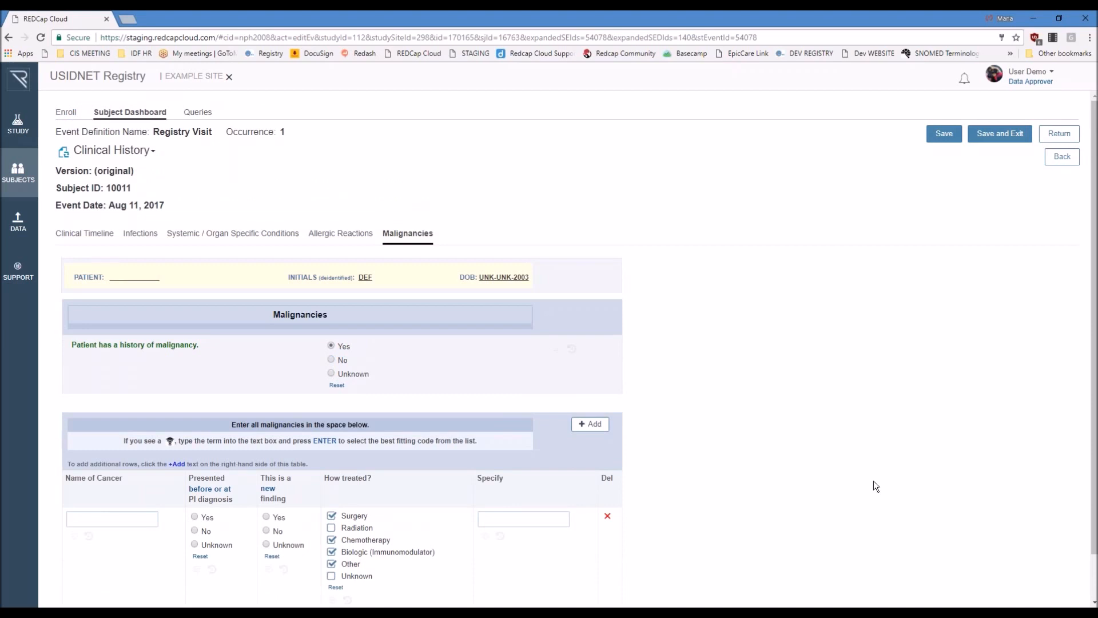
Step: Leave Clinical History without saving and open the Other Medications and Supplements section of the Medications and Supplements form
left_click(137, 151)
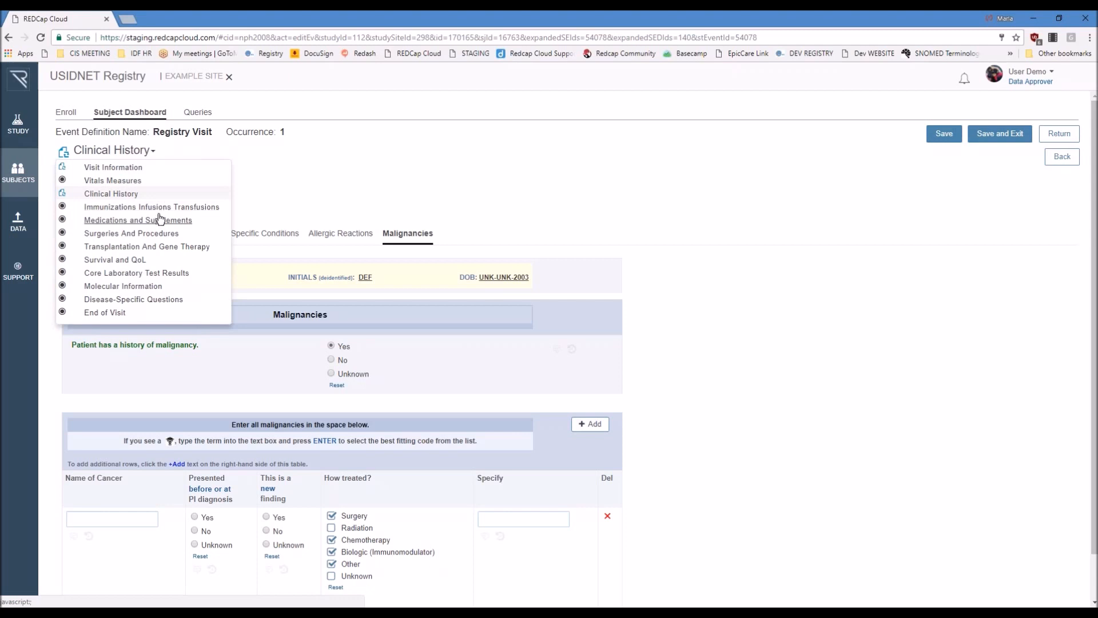
left_click(162, 220)
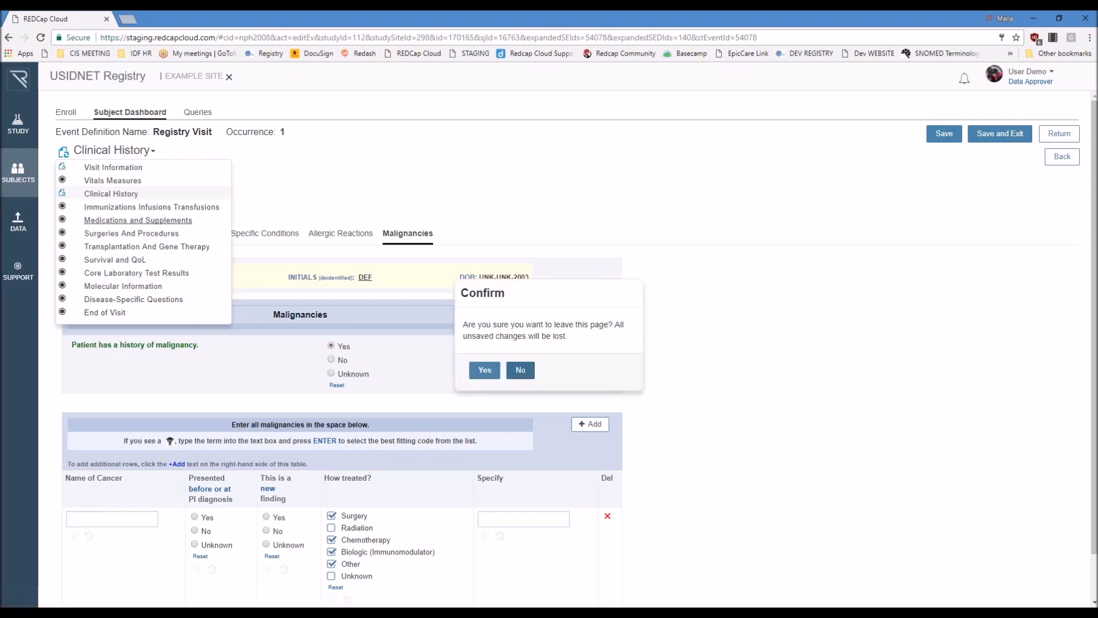
left_click(484, 370)
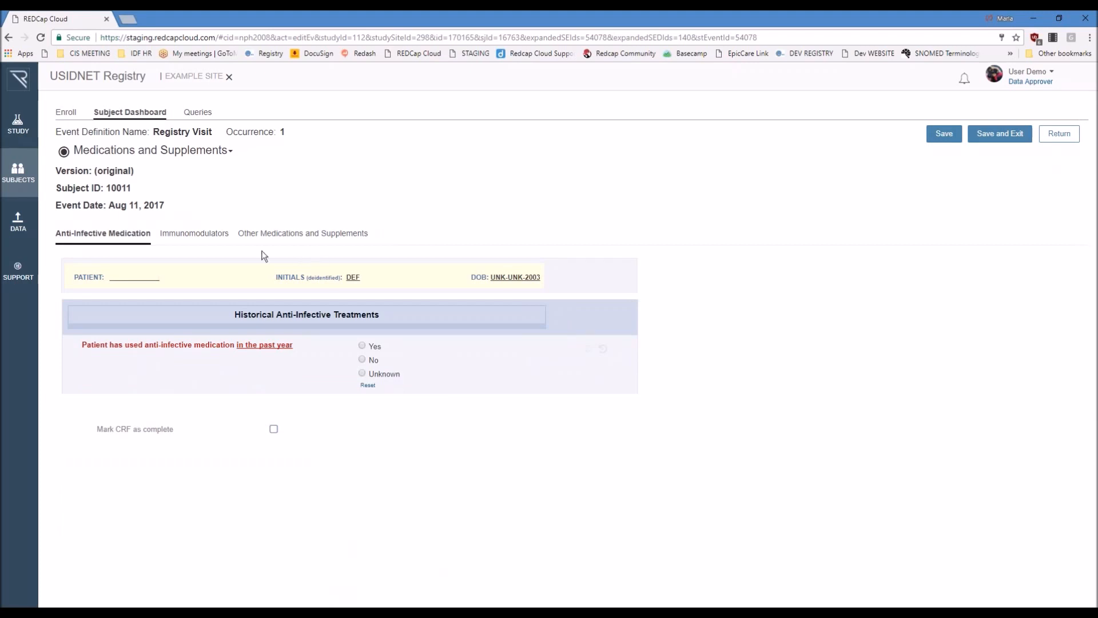
left_click(282, 235)
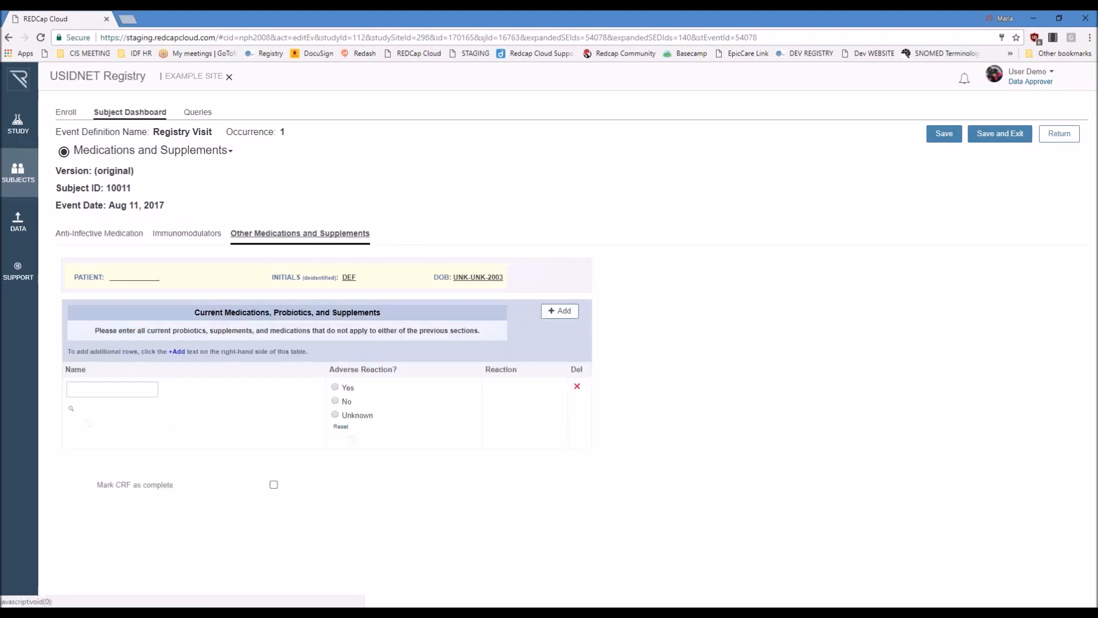
Step: Search the medication codes for Probiotic, select Rezyst Probiotic as the current medication, and mark No for adverse reaction
left_click(110, 389)
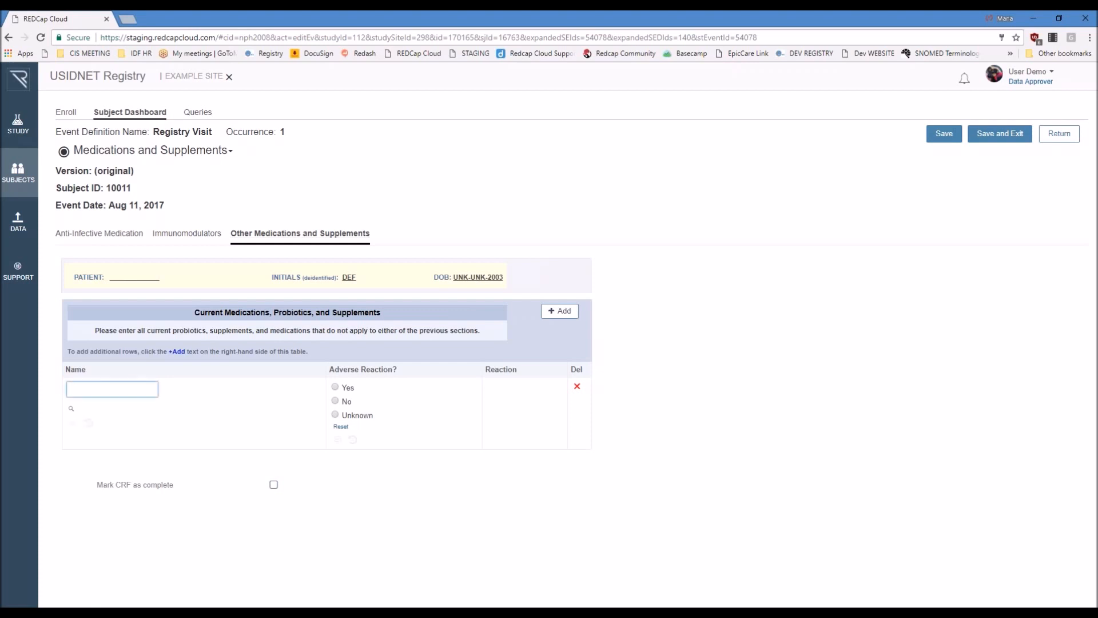
type("Probiotics")
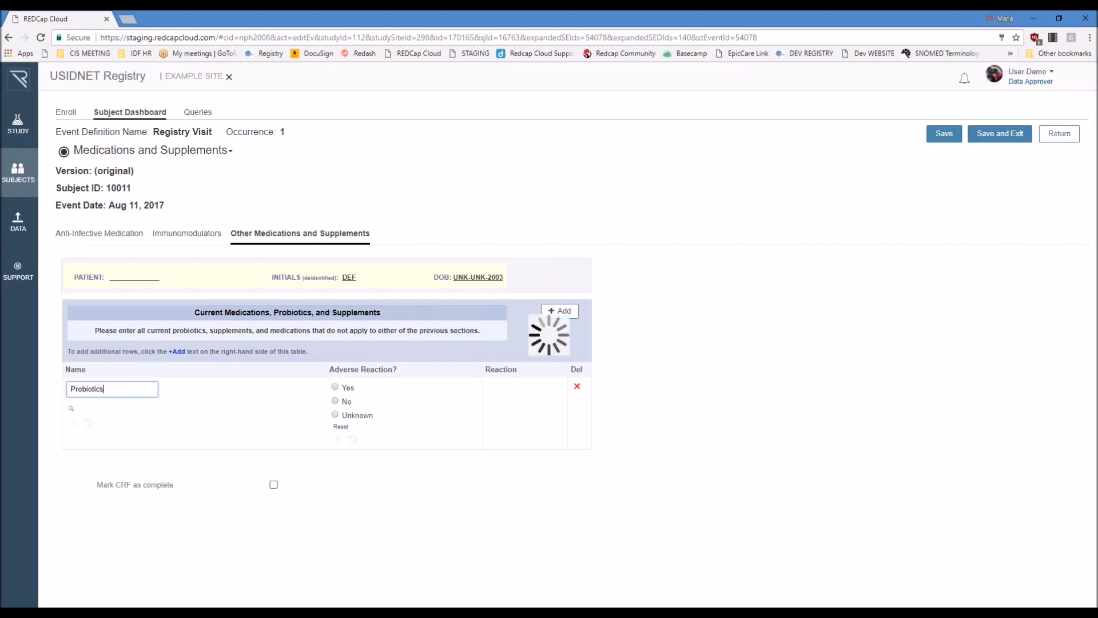
key("BackSpace")
scroll(532, 318, "down", 4)
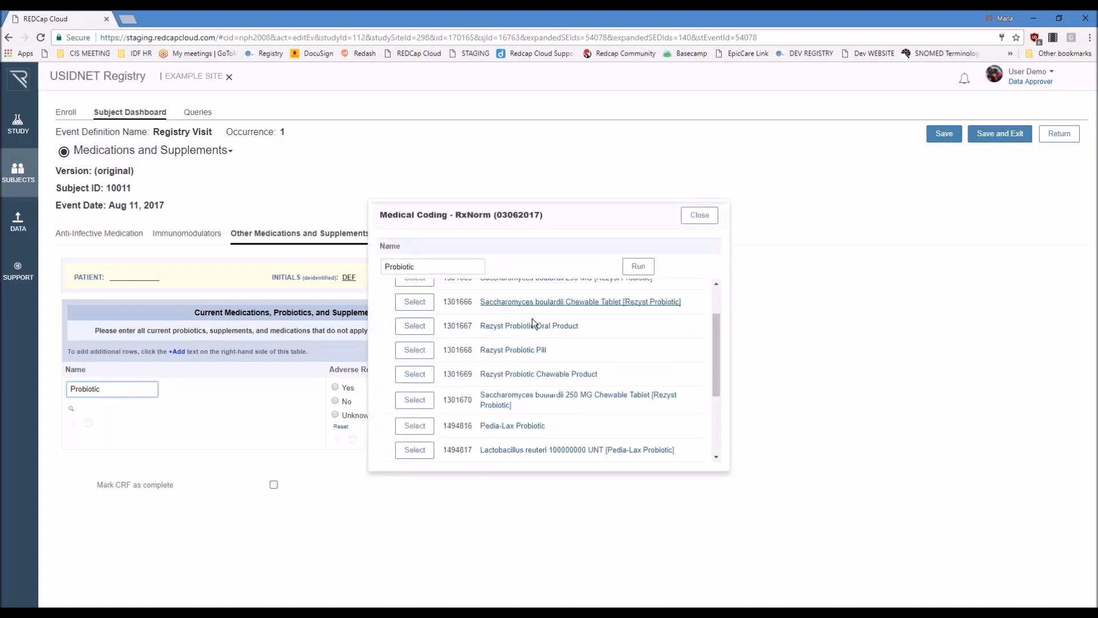
scroll(521, 341, "up", 4)
left_click(415, 309)
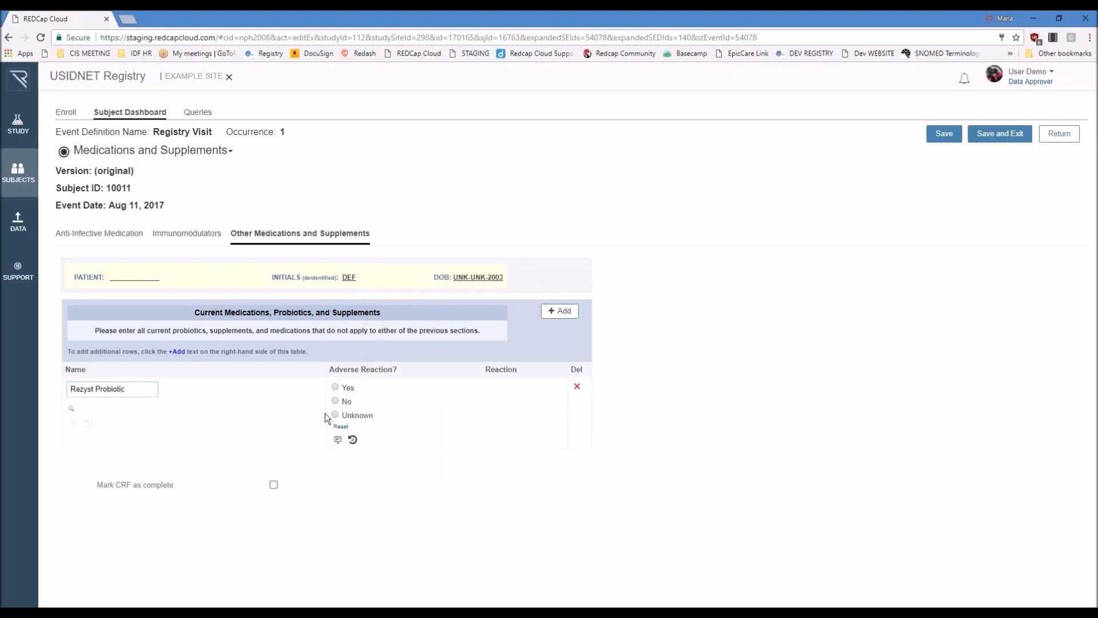
left_click(351, 405)
Step: In the Anti-Infective Medication section, mark that the patient used anti-infectives in the past year and view the drug tables
left_click(99, 232)
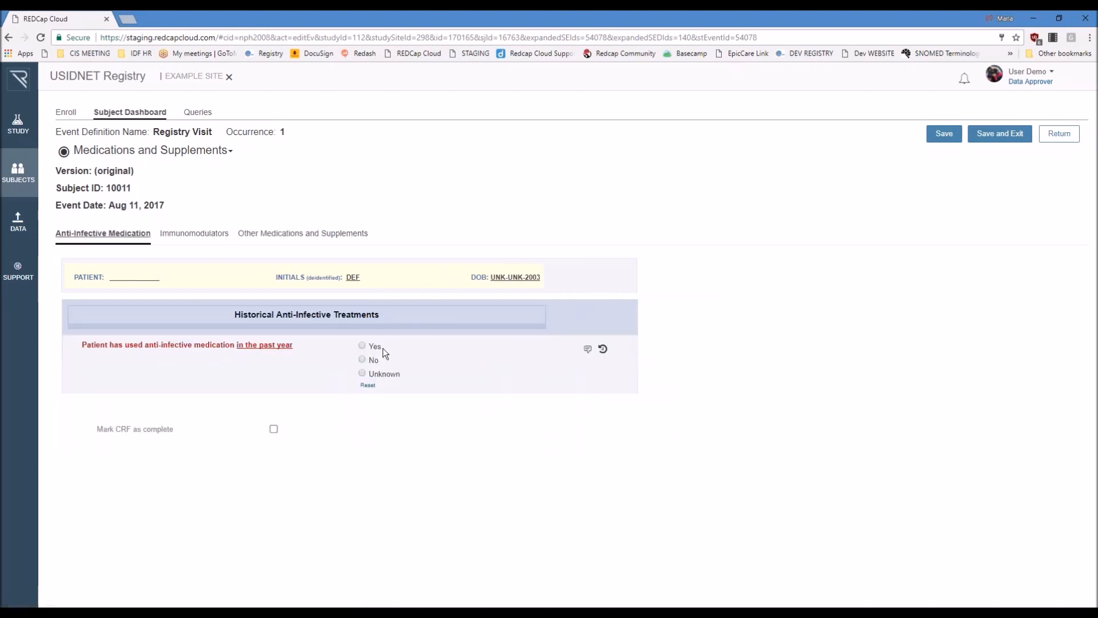
left_click(362, 345)
scroll(770, 423, "down", 3)
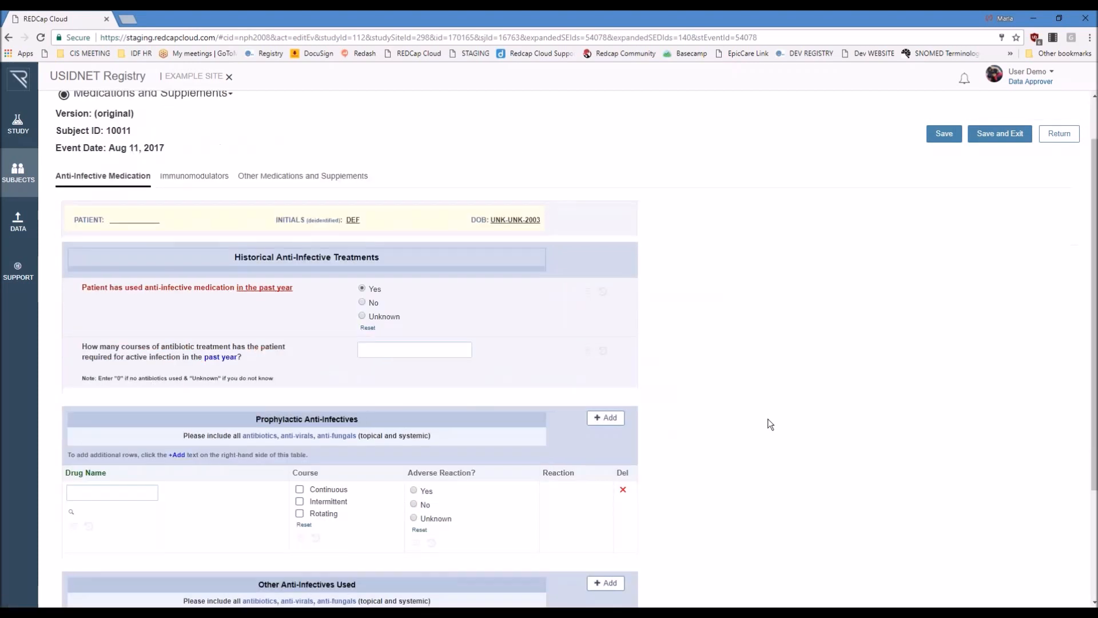
scroll(770, 423, "down", 1)
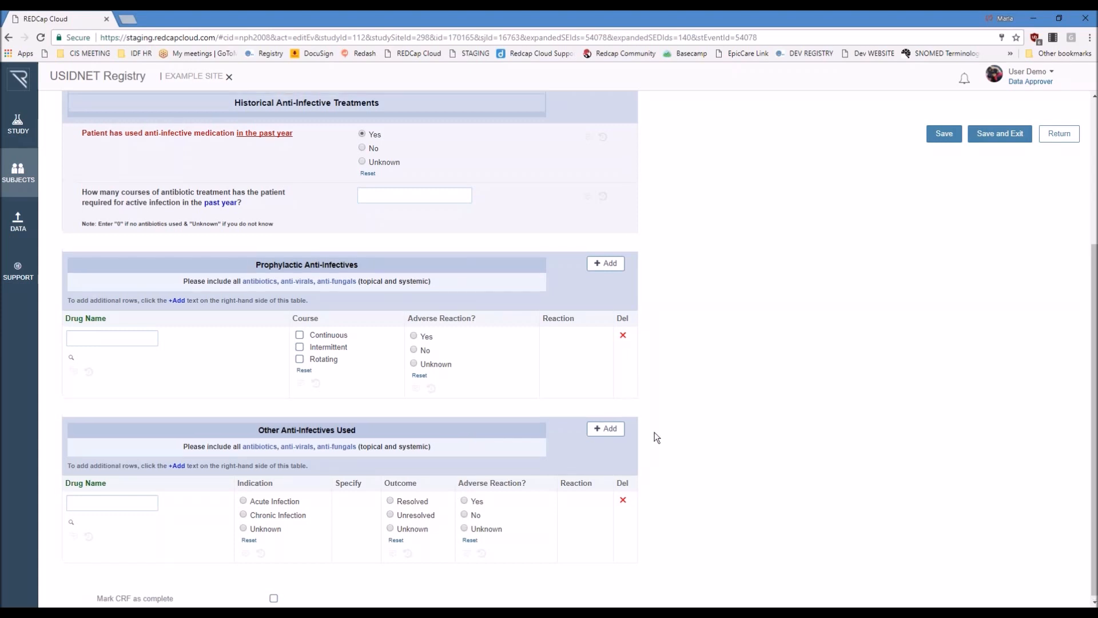
scroll(654, 431, "up", 3)
Step: In the Immunomodulators section, mark that the patient received immunomodulators within the past year and view the non-transplant and for-transplant tables
left_click(200, 197)
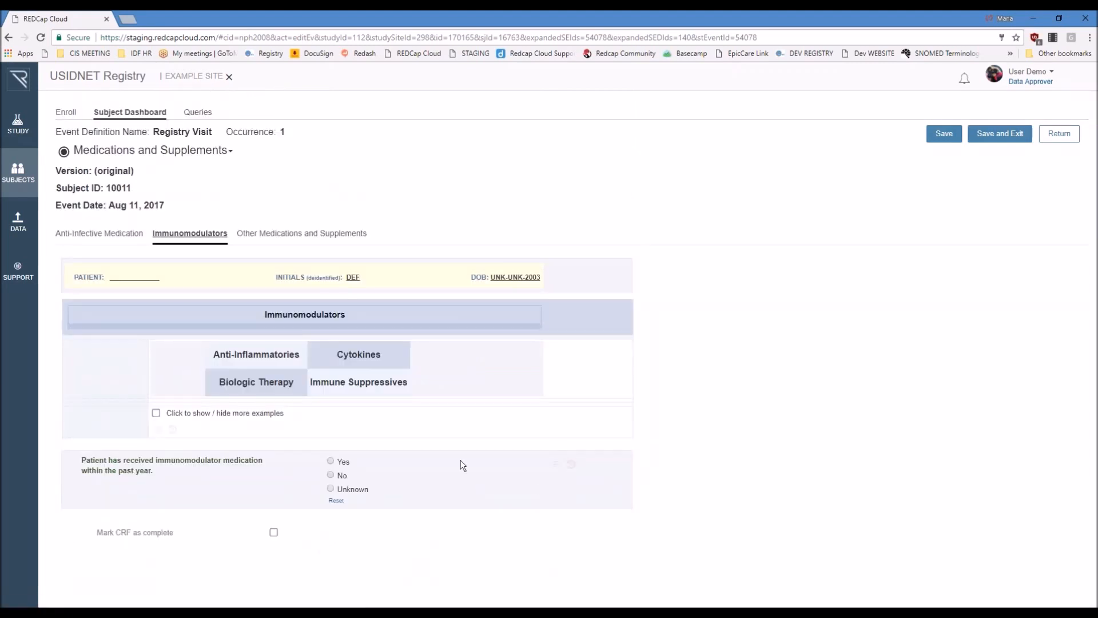
left_click(330, 461)
scroll(767, 410, "down", 5)
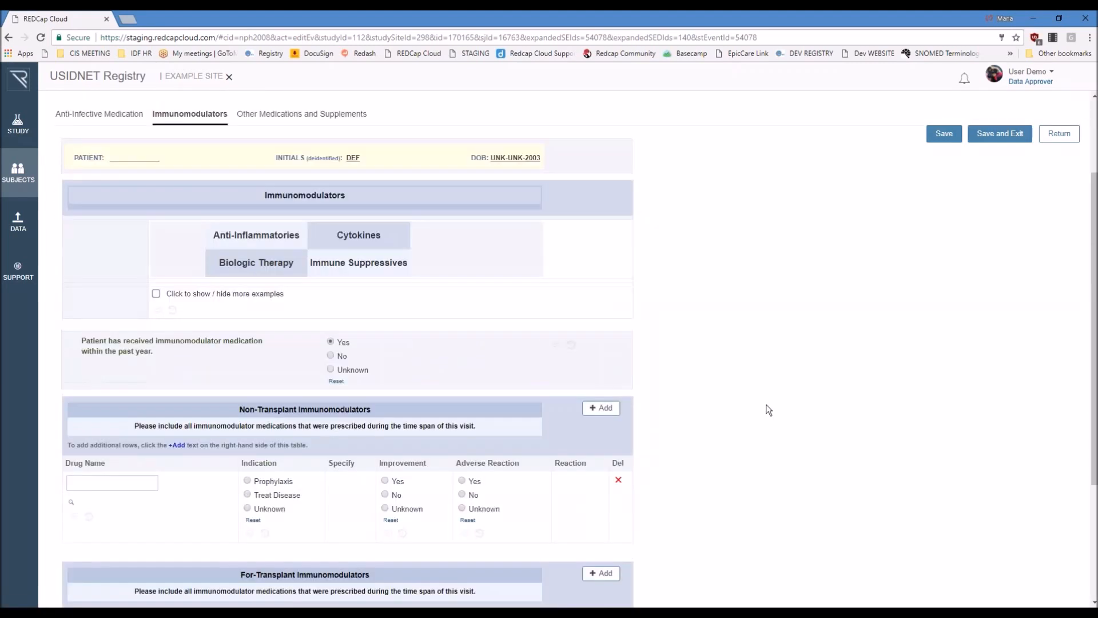
scroll(768, 412, "down", 1)
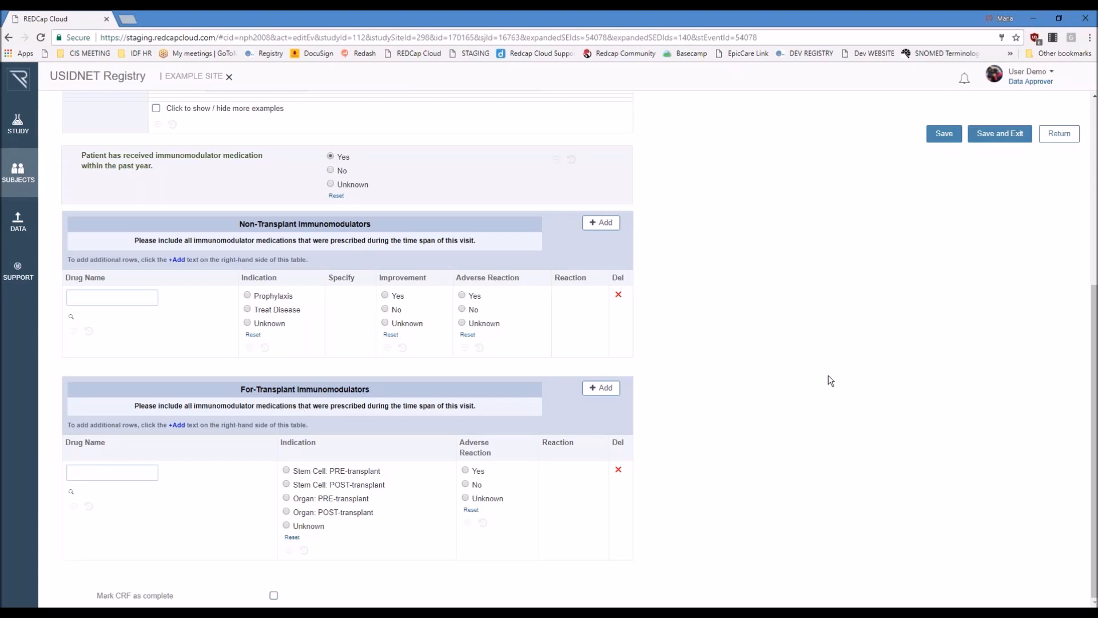
Step: Leave Medications and Supplements without saving and open the Transplantation And Gene Therapy form
scroll(829, 382, "up", 5)
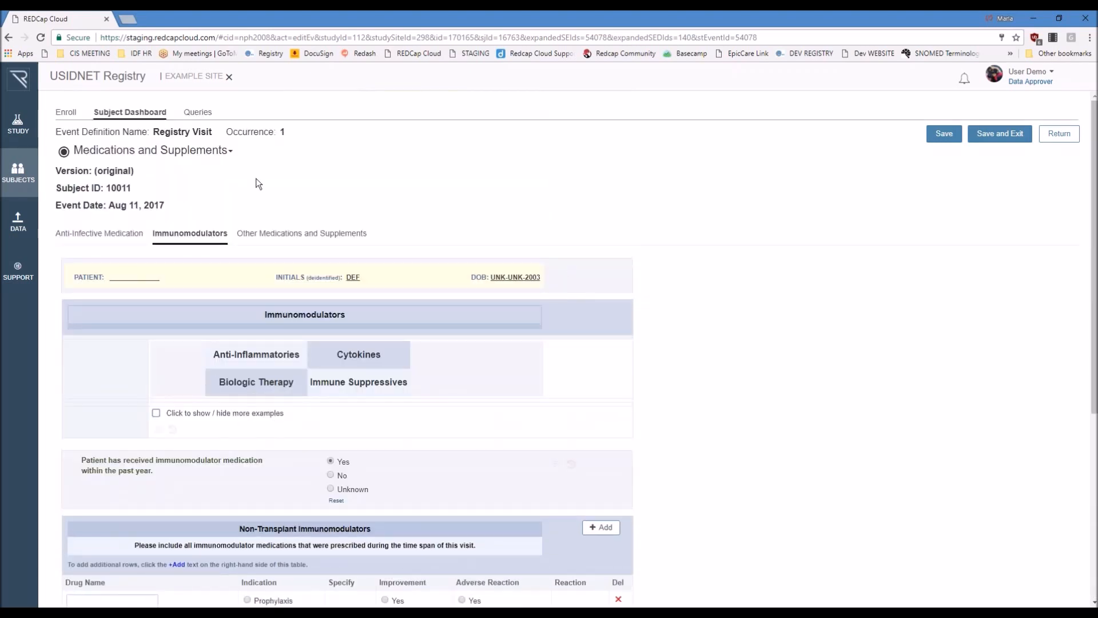
left_click(129, 151)
left_click(137, 248)
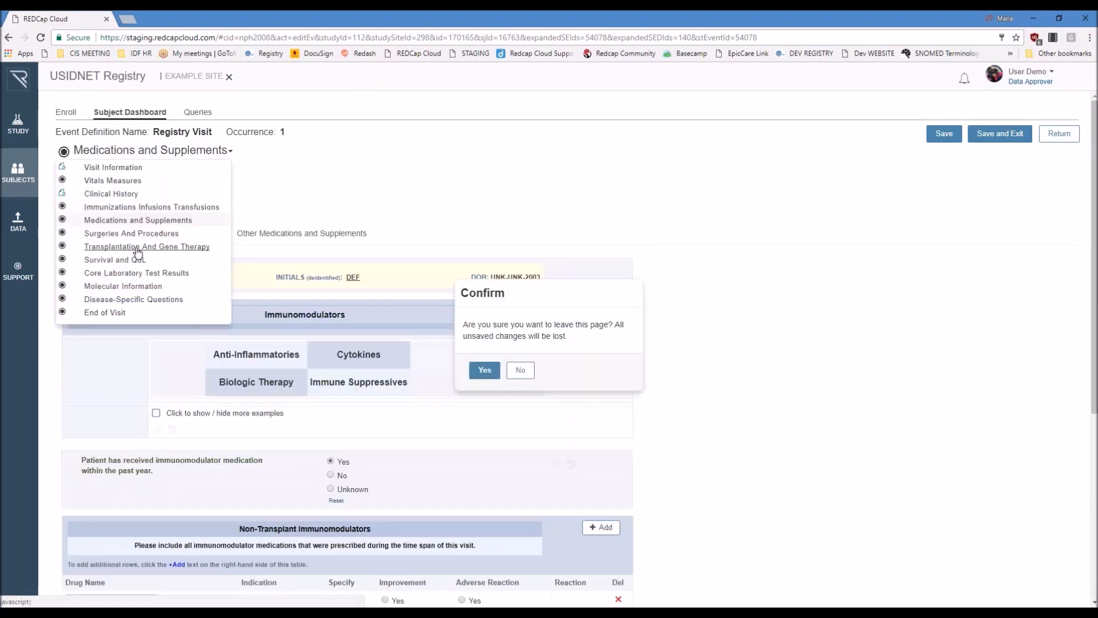
left_click(485, 370)
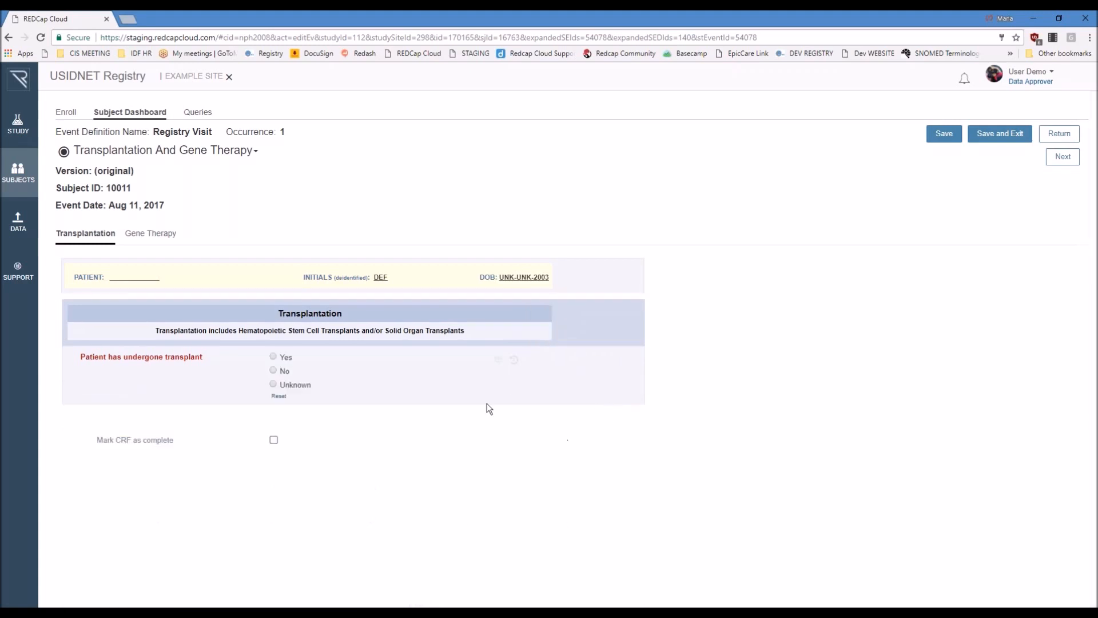
Step: Mark that the patient has undergone transplant, set the type to Hematopoietic Stem Cells, and view the stem cell transplant fields
left_click(273, 356)
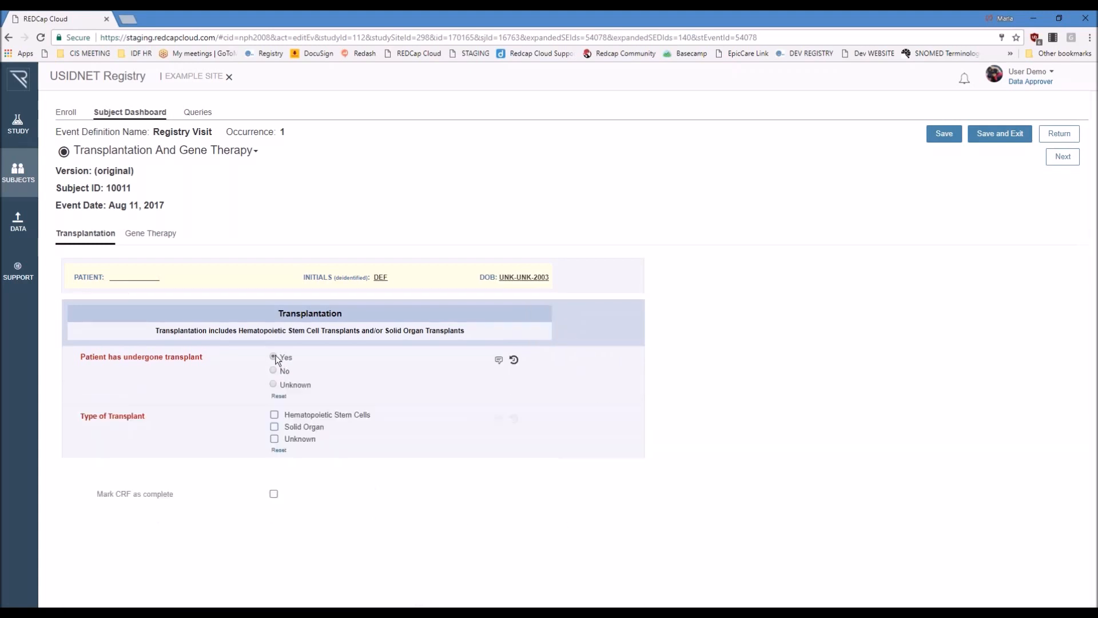
left_click(341, 418)
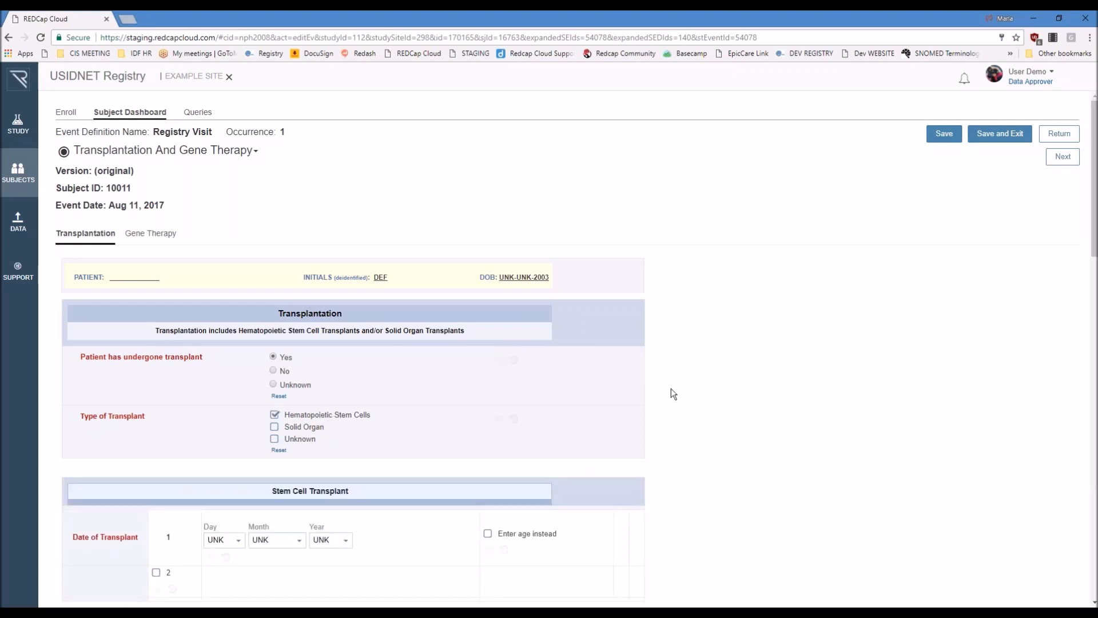
scroll(671, 389, "down", 3)
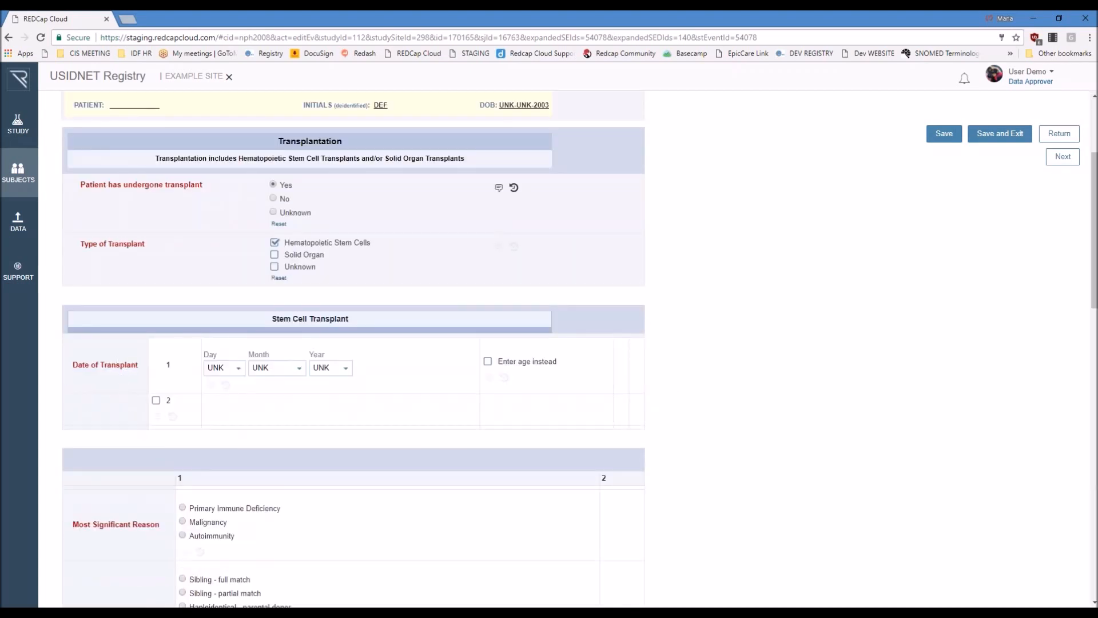
Step: Change the type of transplant to Solid Organ only and view the solid organ transplant fields
left_click(275, 243)
left_click(305, 427)
scroll(311, 420, "down", 2)
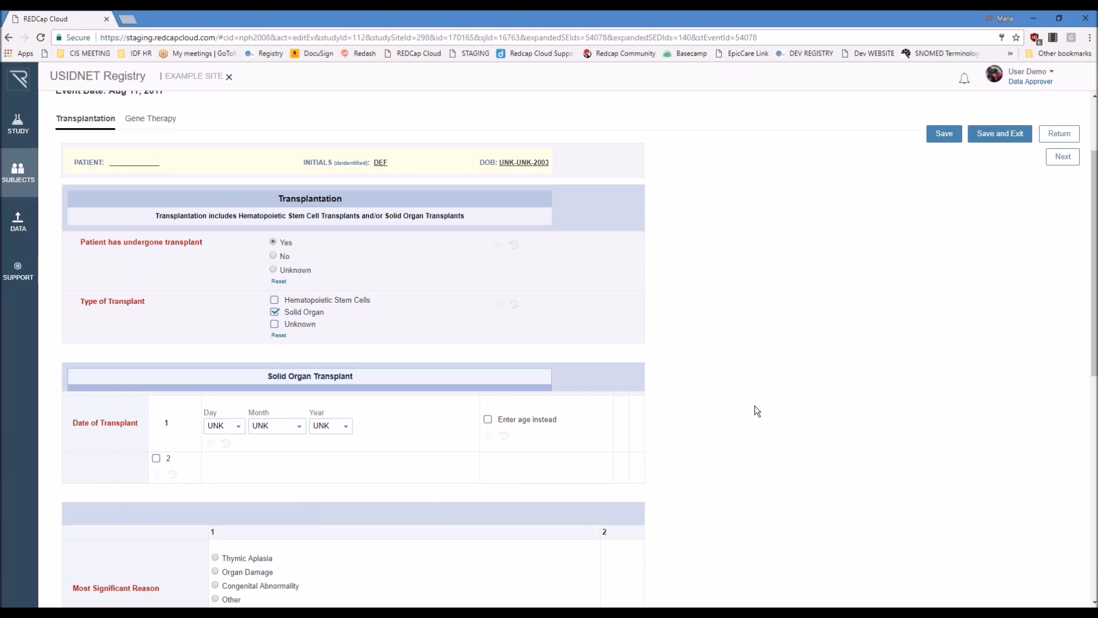
scroll(850, 341, "down", 1)
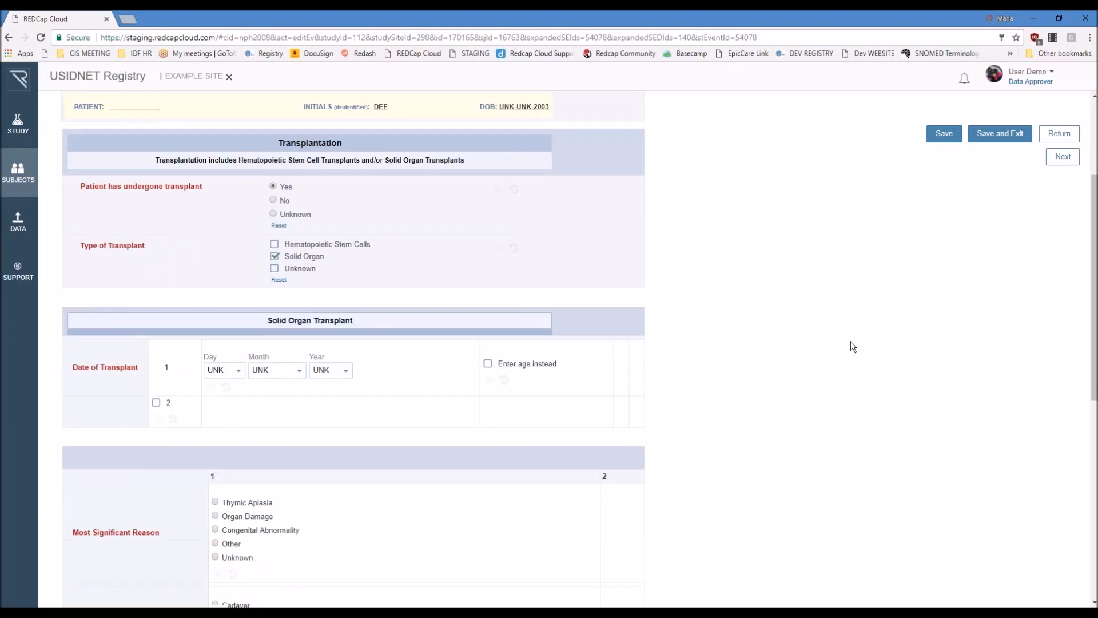
scroll(801, 342, "down", 1)
Step: Enable the second solid organ transplant entry and review the paired columns of transplant questions
left_click(155, 347)
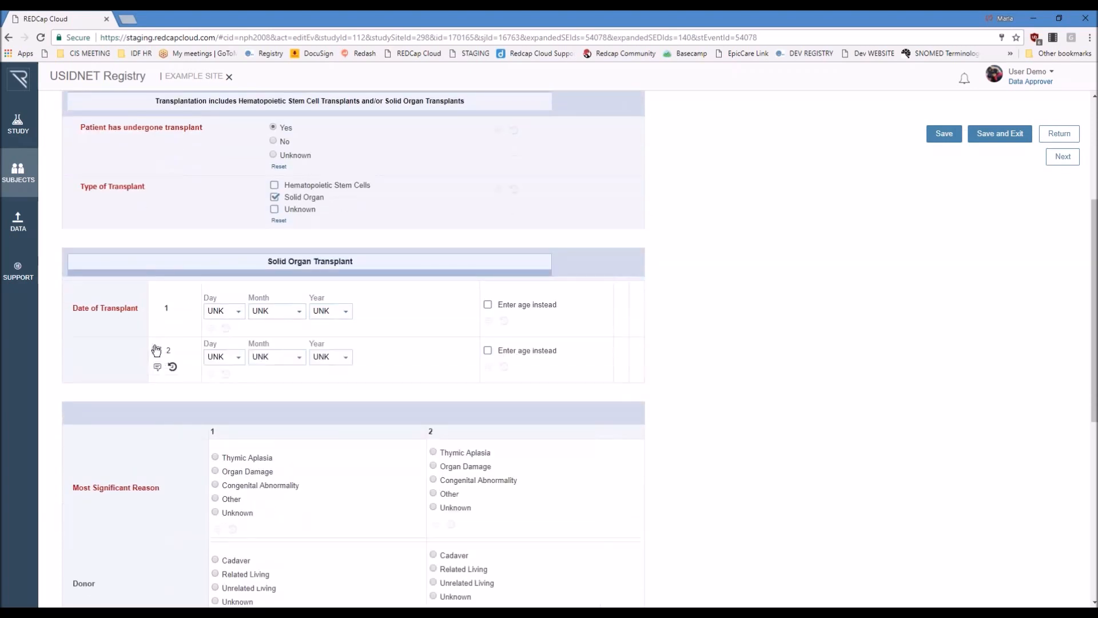
scroll(775, 352, "down", 4)
scroll(766, 348, "down", 3)
scroll(767, 348, "up", 3)
scroll(766, 347, "up", 8)
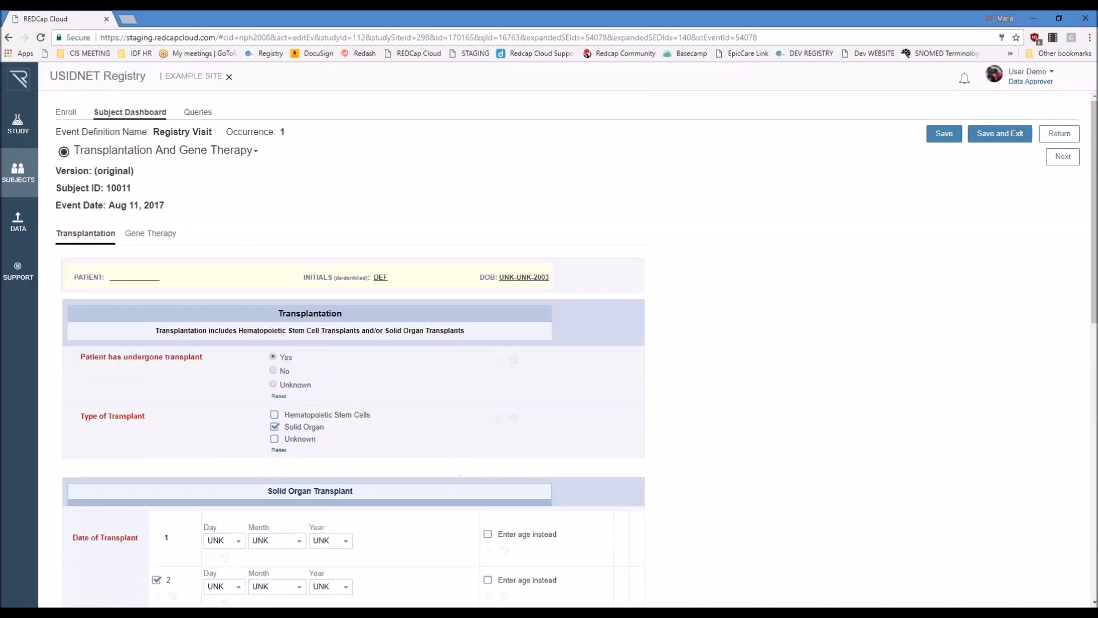
Step: In the Gene Therapy section, mark that the patient has undergone gene therapy
left_click(150, 234)
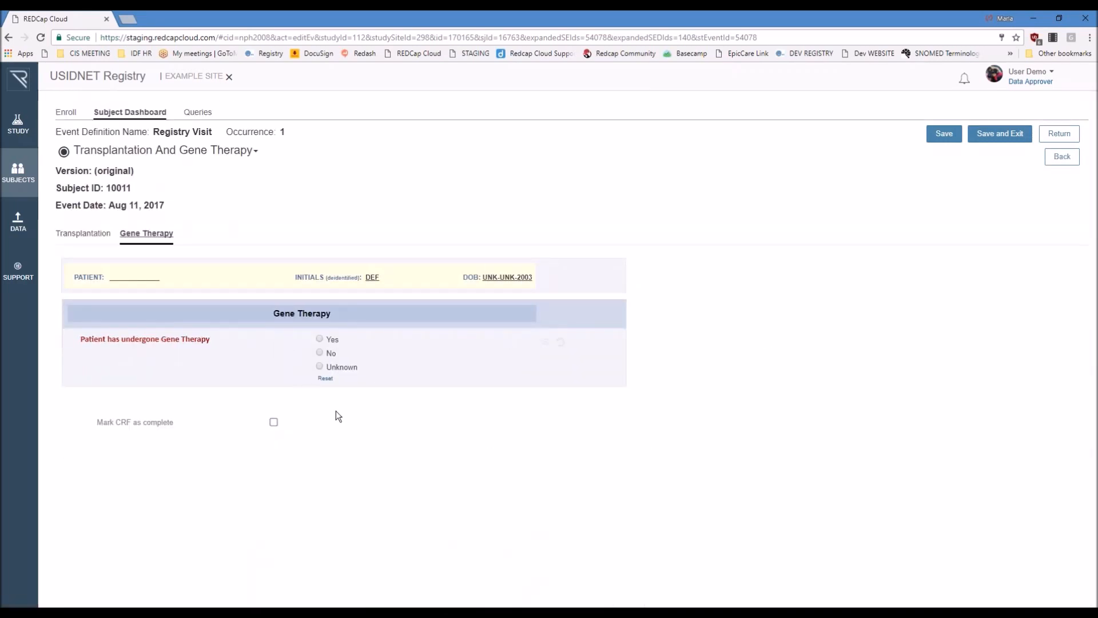
left_click(319, 338)
scroll(727, 334, "down", 2)
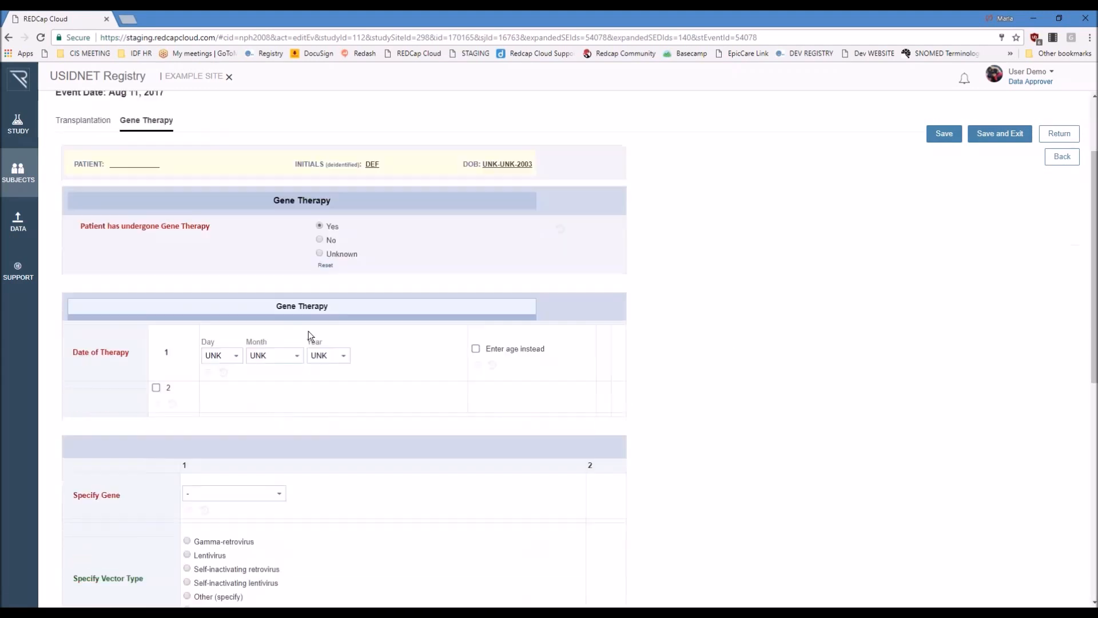
Step: Enable the second gene therapy entry and review its gene, vector, cell, conditioning, result and complication questions
left_click(156, 388)
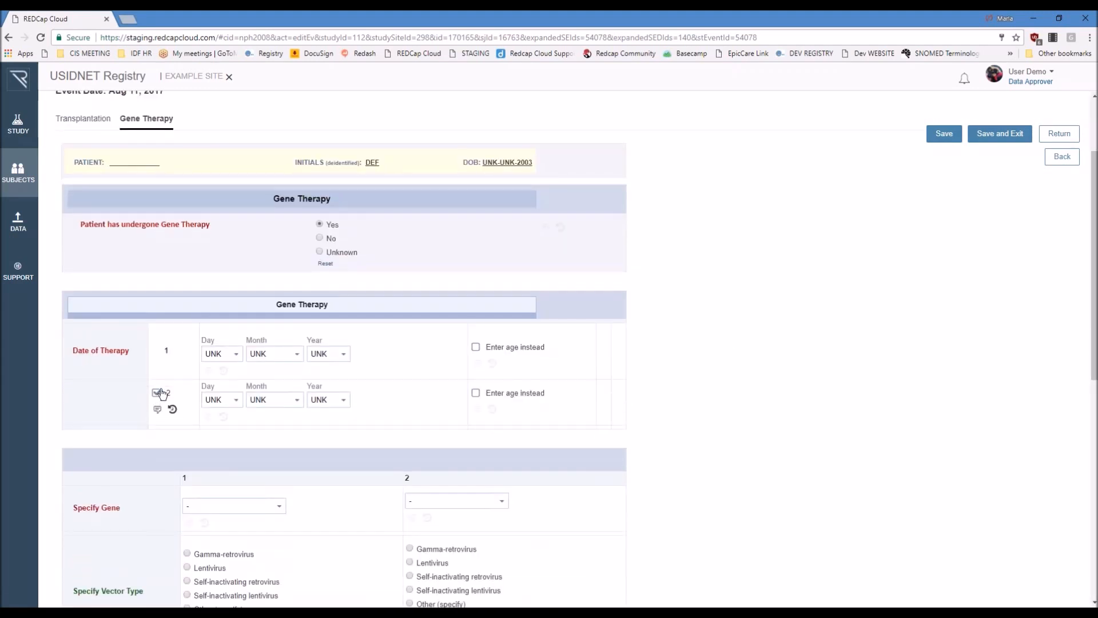
scroll(766, 366, "down", 1)
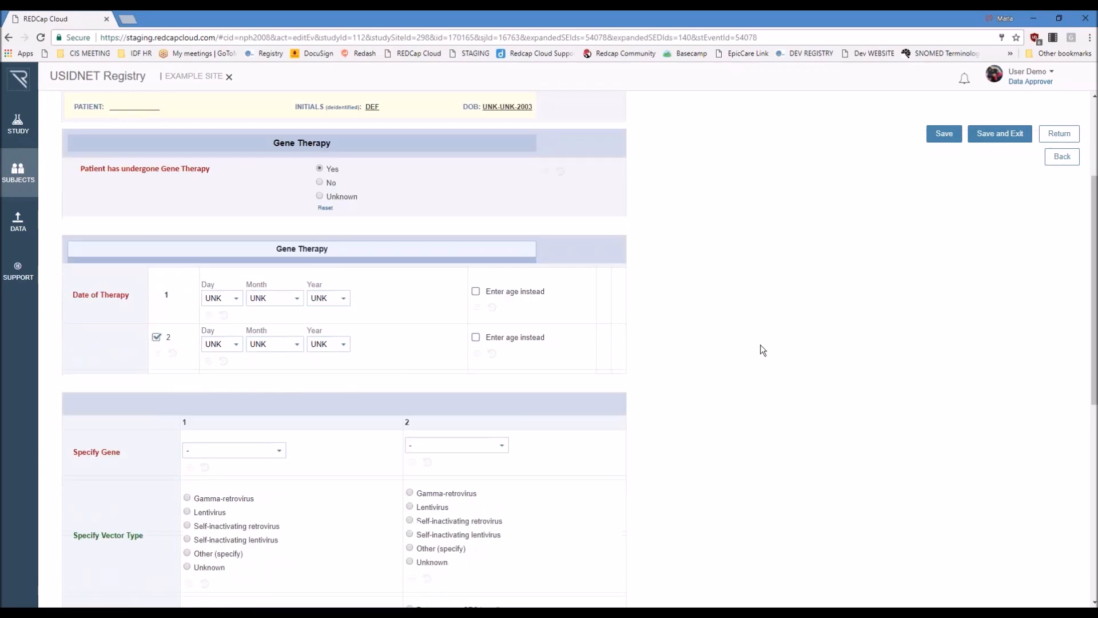
scroll(758, 343, "down", 6)
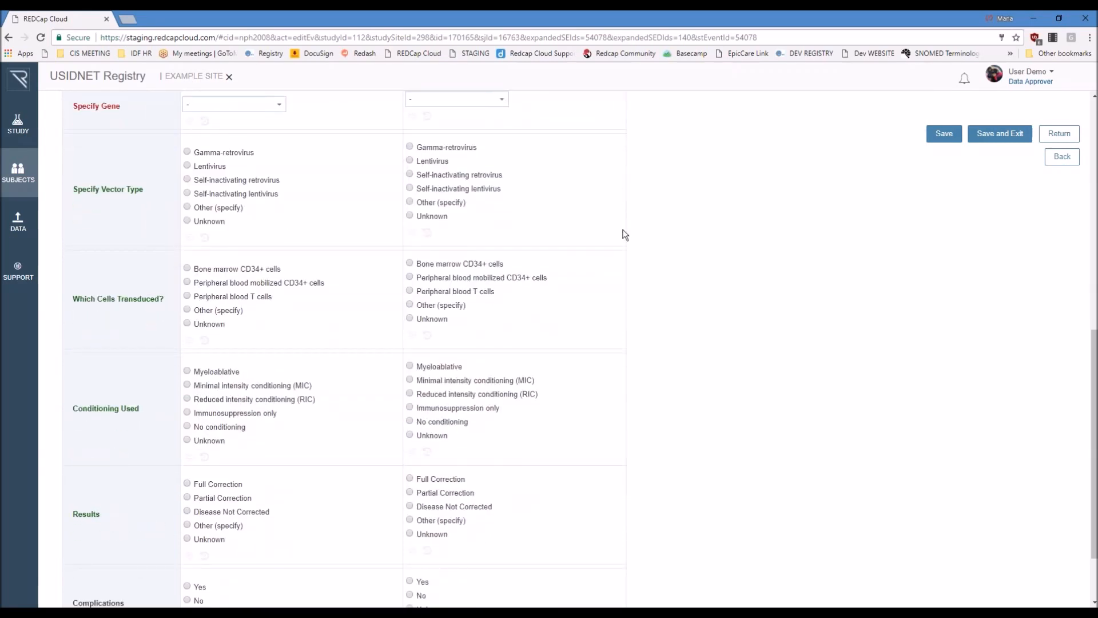
scroll(768, 342, "down", 2)
scroll(770, 355, "up", 7)
scroll(771, 355, "up", 3)
Step: Leave Transplantation And Gene Therapy without saving and open the Core Laboratory Test Results form
left_click(238, 151)
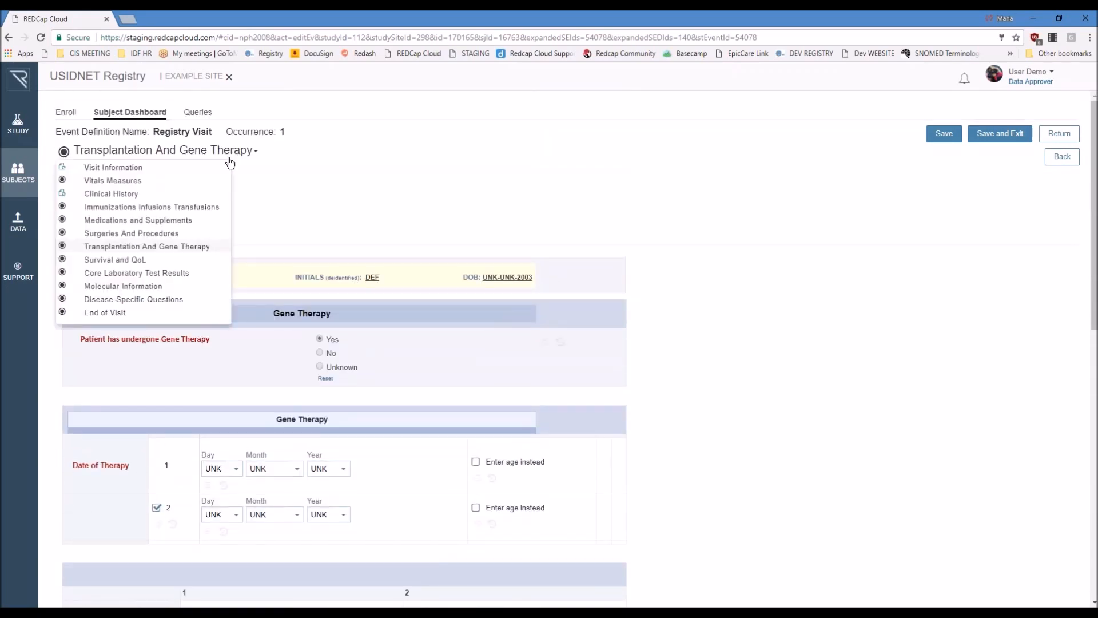
left_click(108, 274)
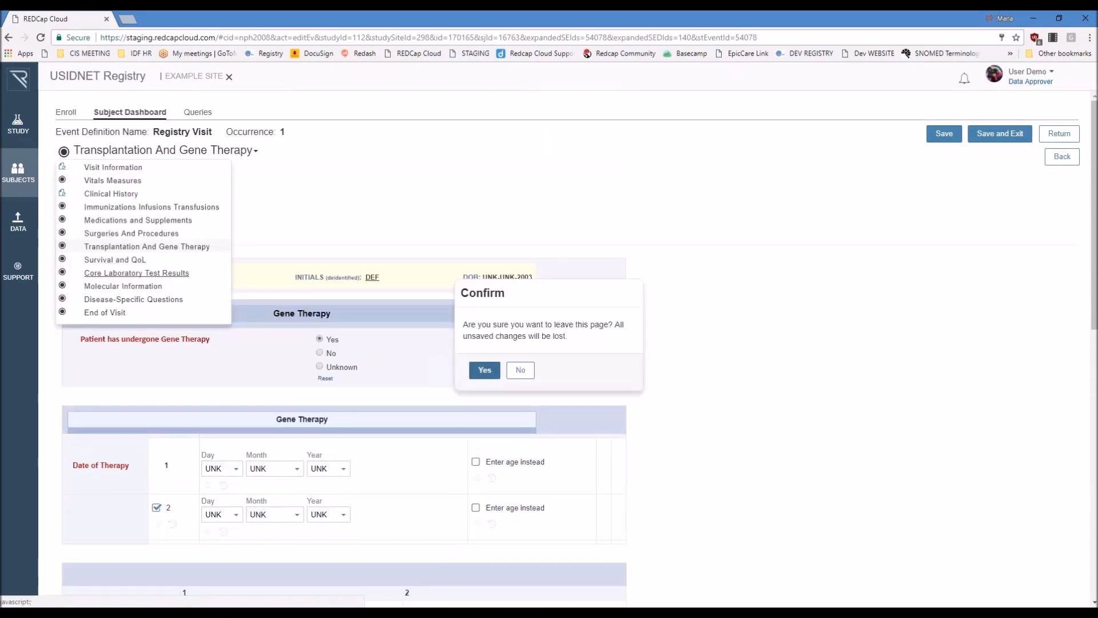
left_click(485, 370)
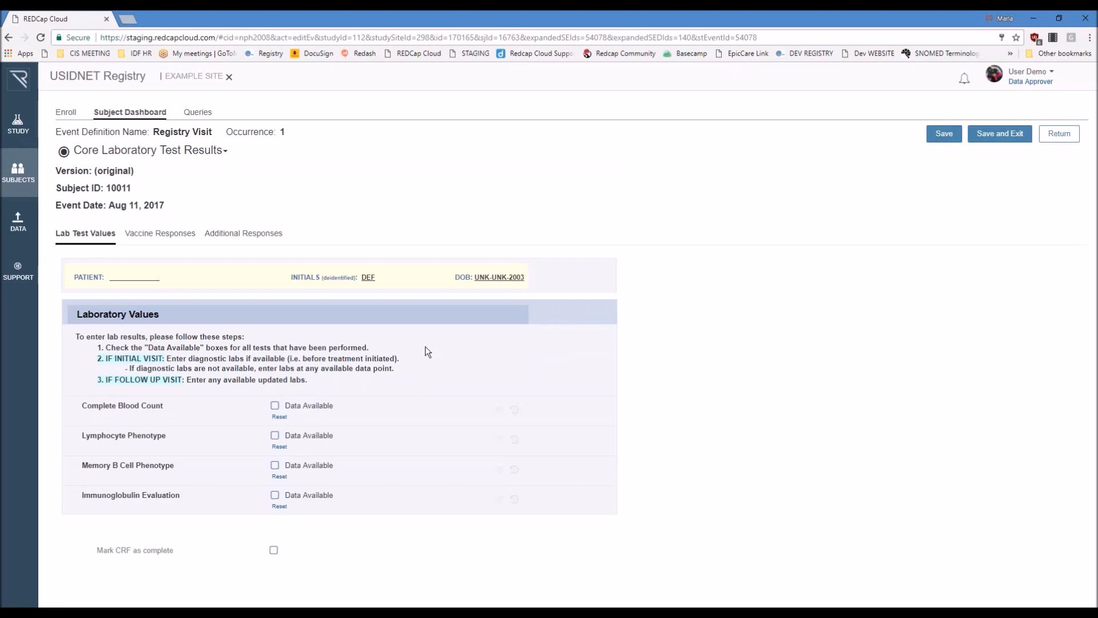
Step: In the Additional Responses section, mark Autoantibodies data as available and view the autoantibody test questions
left_click(220, 235)
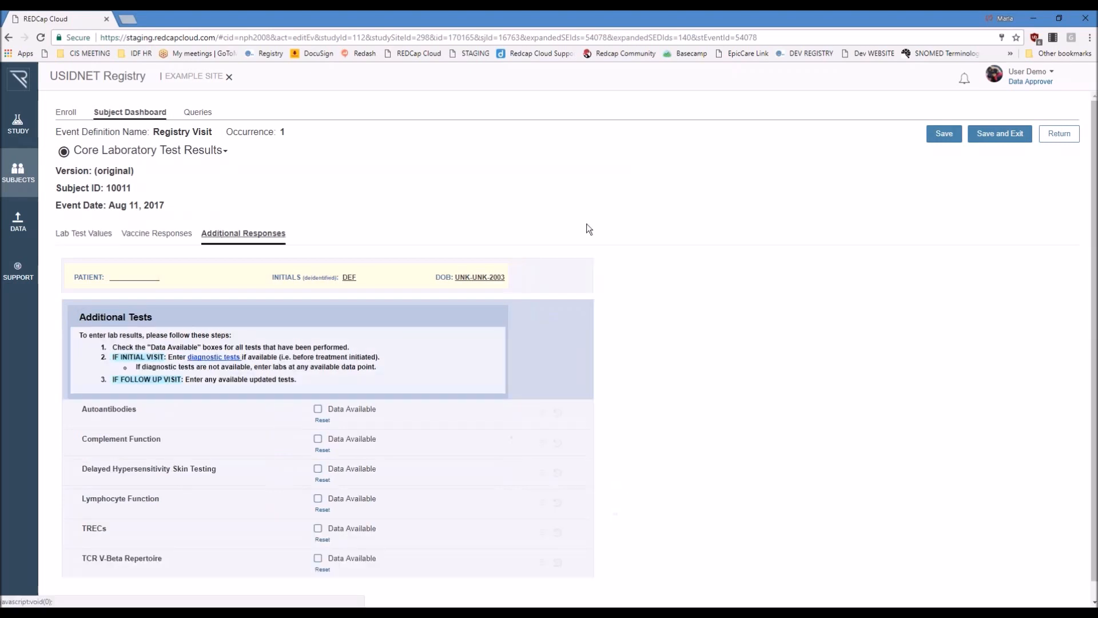
left_click(317, 394)
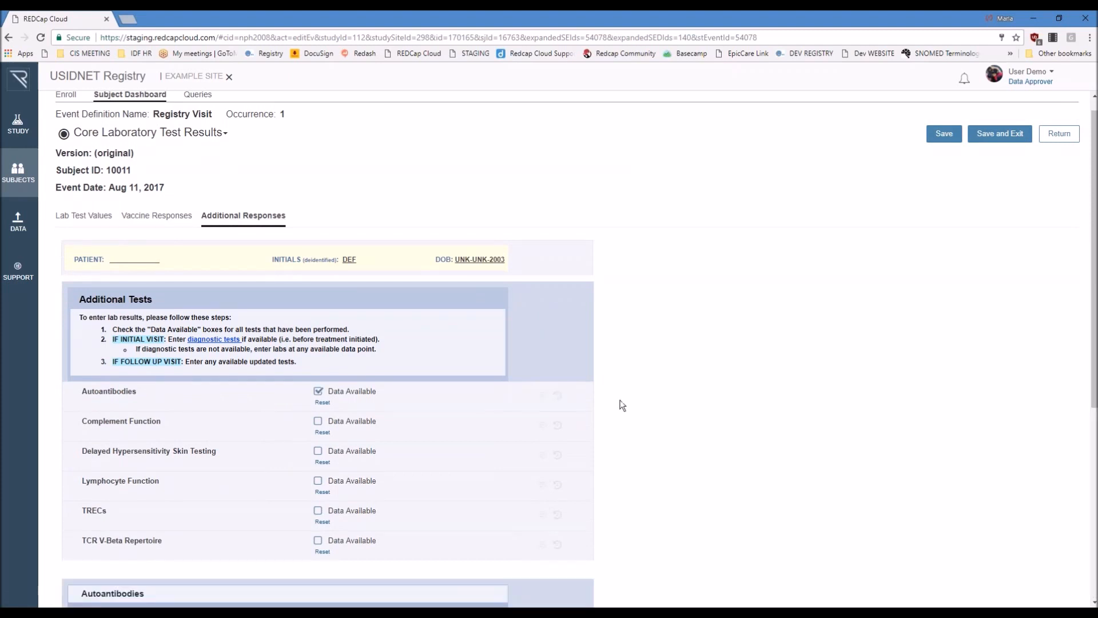
scroll(621, 404, "down", 2)
scroll(623, 405, "down", 4)
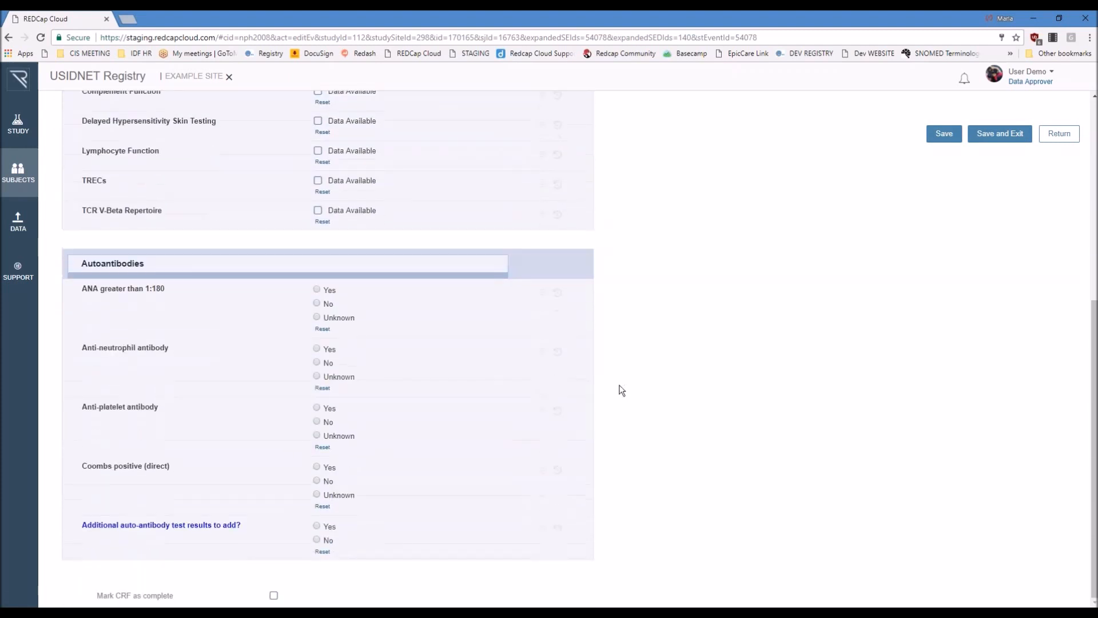
Step: Mark TCR V-Beta Repertoire data as available and view the TCR-V Beta Repertoire Analysis questions
left_click(349, 211)
scroll(585, 309, "down", 2)
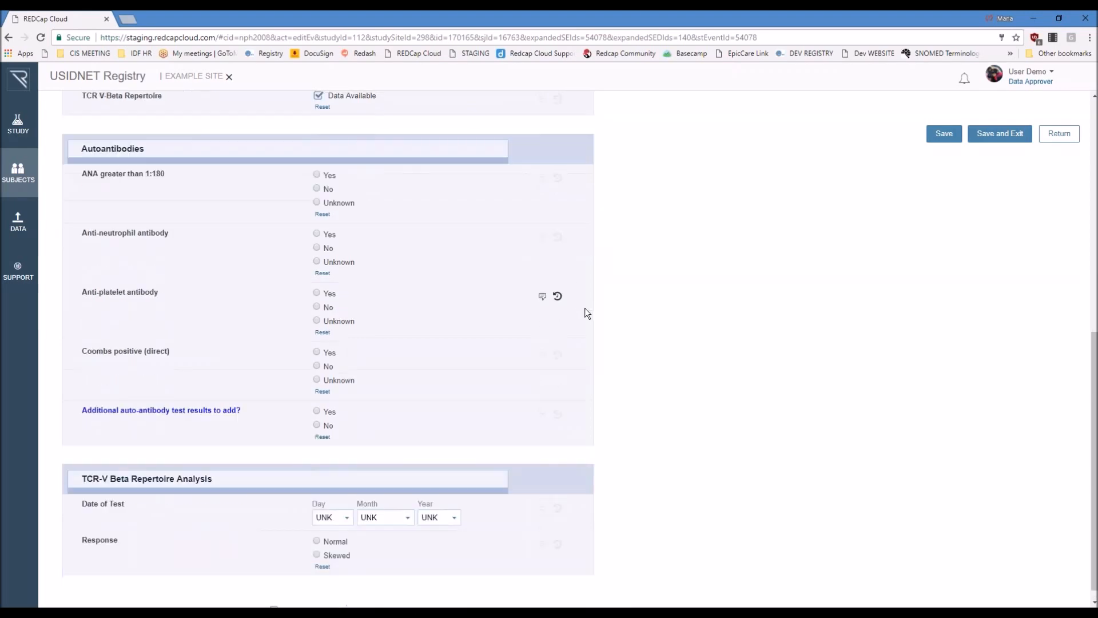
scroll(756, 429, "up", 3)
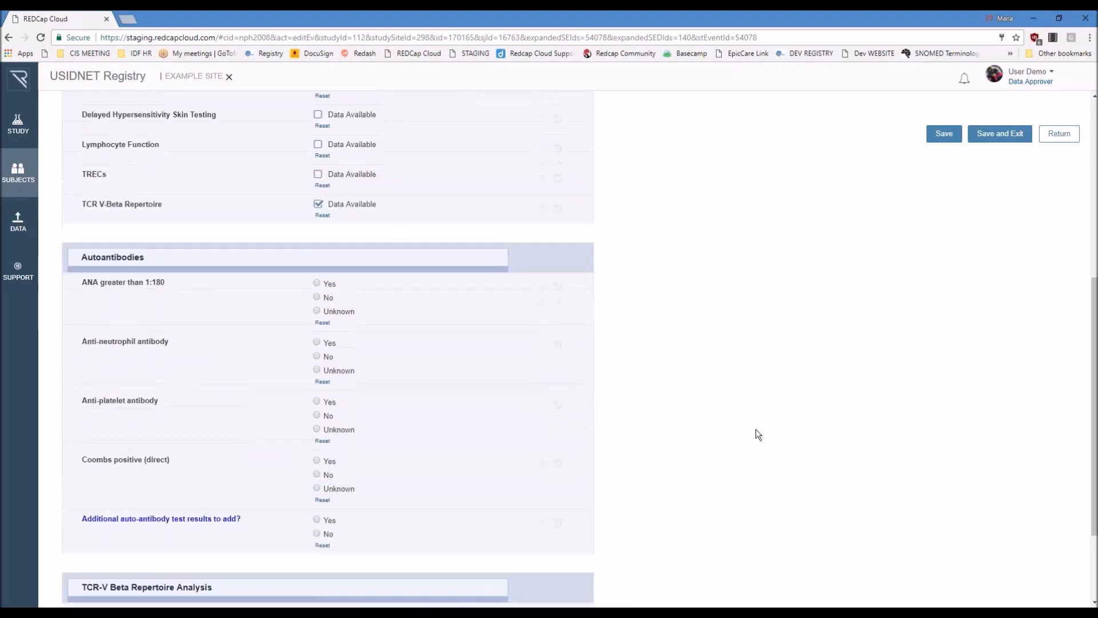
scroll(750, 425, "up", 5)
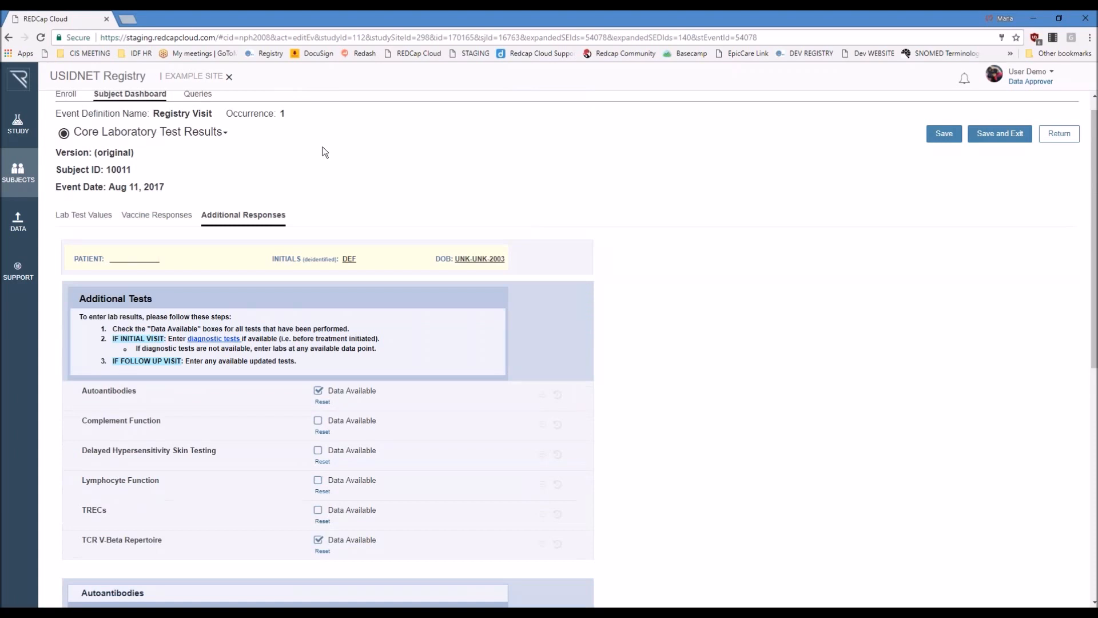
Step: Leave Core Laboratory Test Results without saving and open the Molecular Information form
left_click(212, 139)
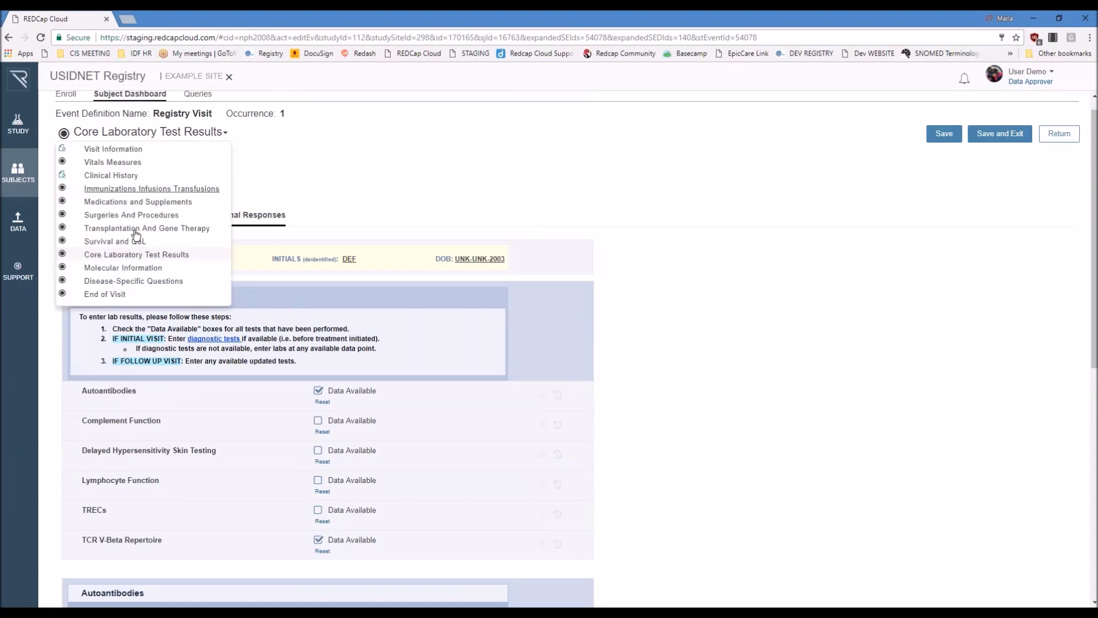
left_click(142, 268)
left_click(484, 370)
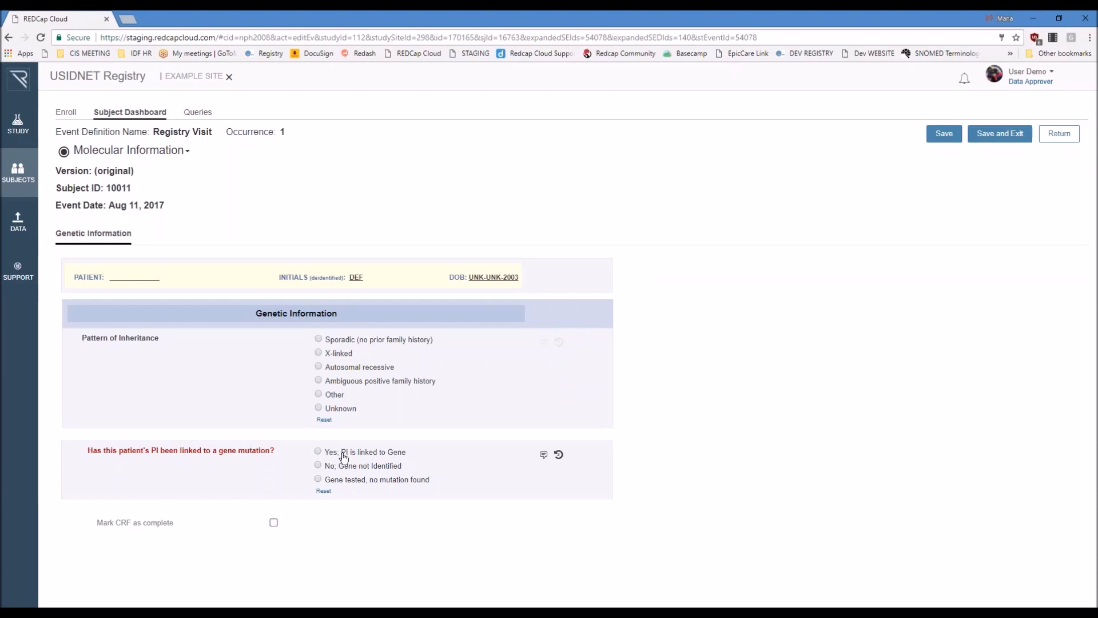
Step: Mark the patient's PI as linked to a gene and review the Gene Mutation and Protein / Enzyme Analysis questions
left_click(318, 452)
scroll(707, 343, "down", 4)
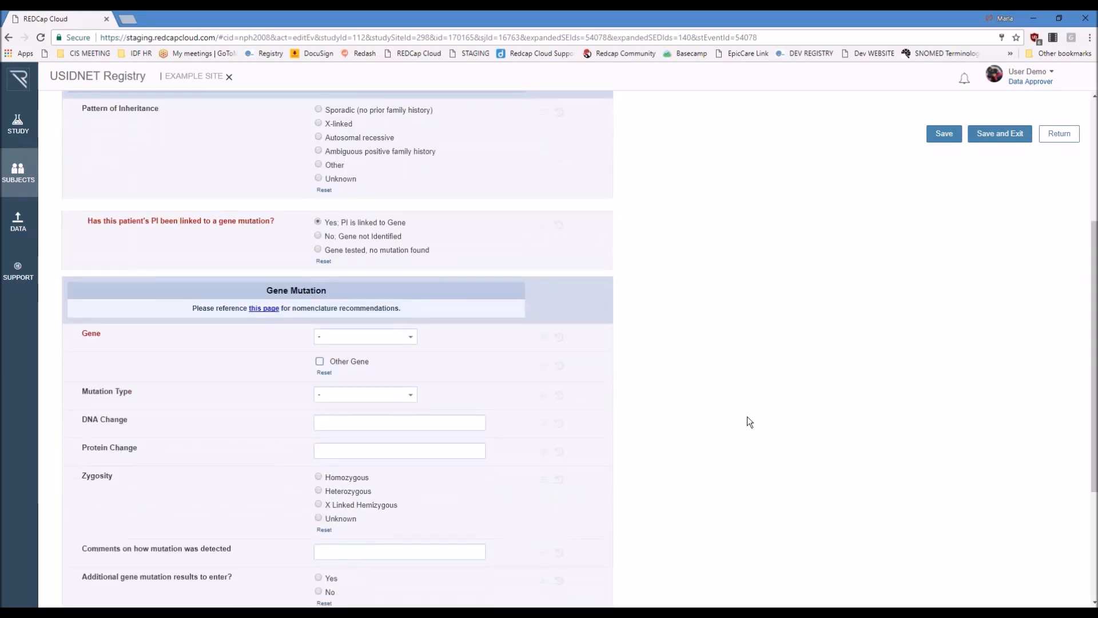
scroll(743, 426, "down", 2)
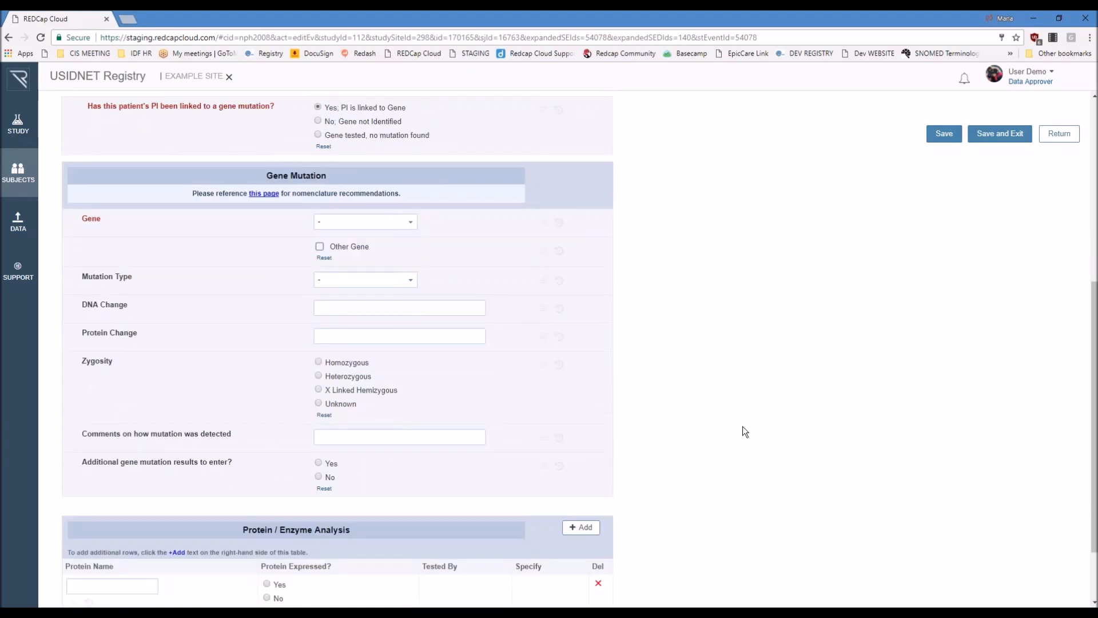
scroll(744, 432, "down", 1)
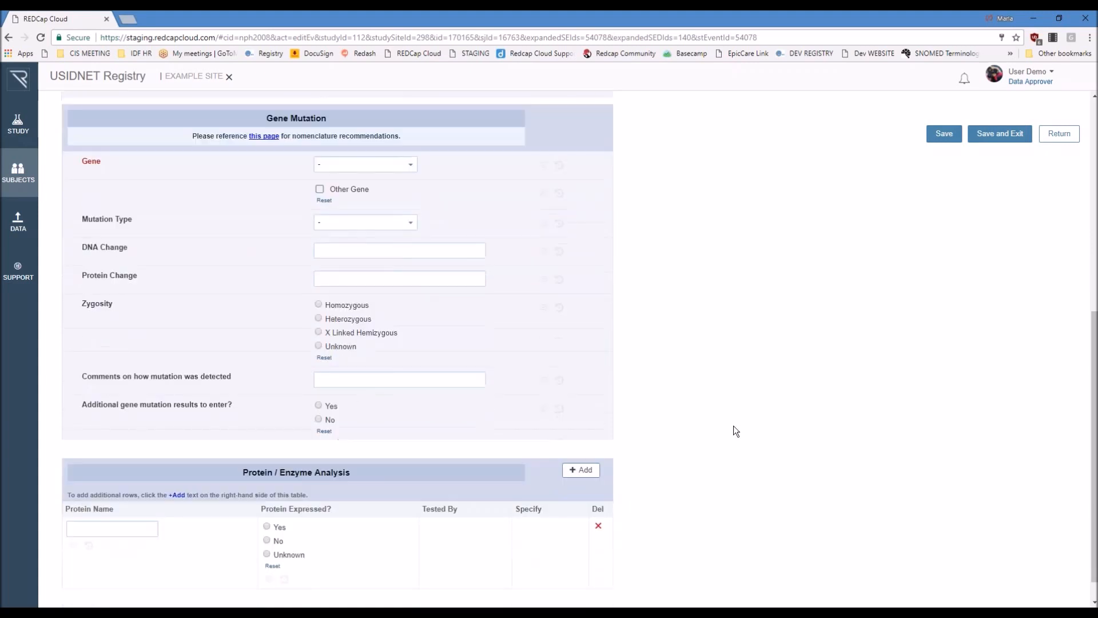
Step: Answer Yes to additional gene mutation results in the first and second mutation entries and review the added question sets
left_click(319, 406)
scroll(700, 348, "down", 1)
scroll(695, 351, "down", 2)
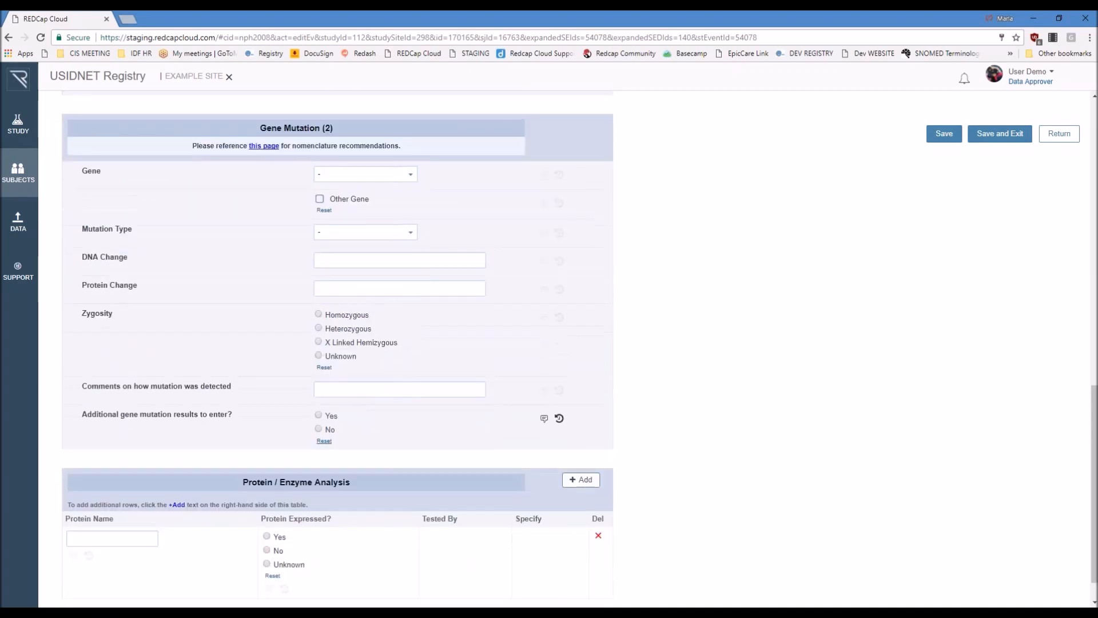
left_click(330, 413)
scroll(635, 385, "down", 5)
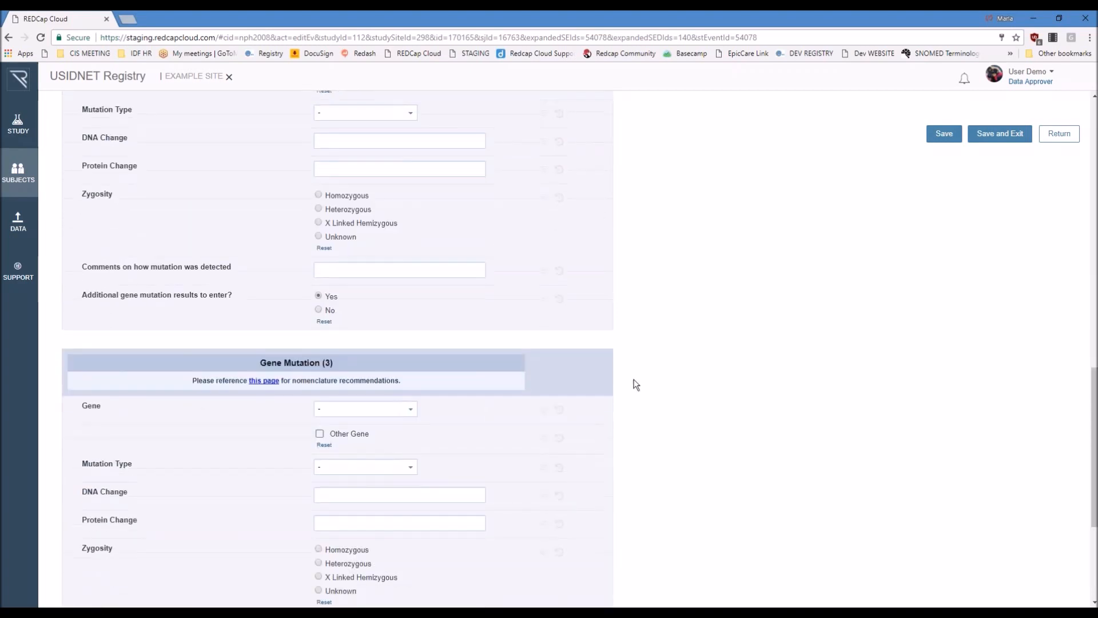
scroll(645, 406, "up", 12)
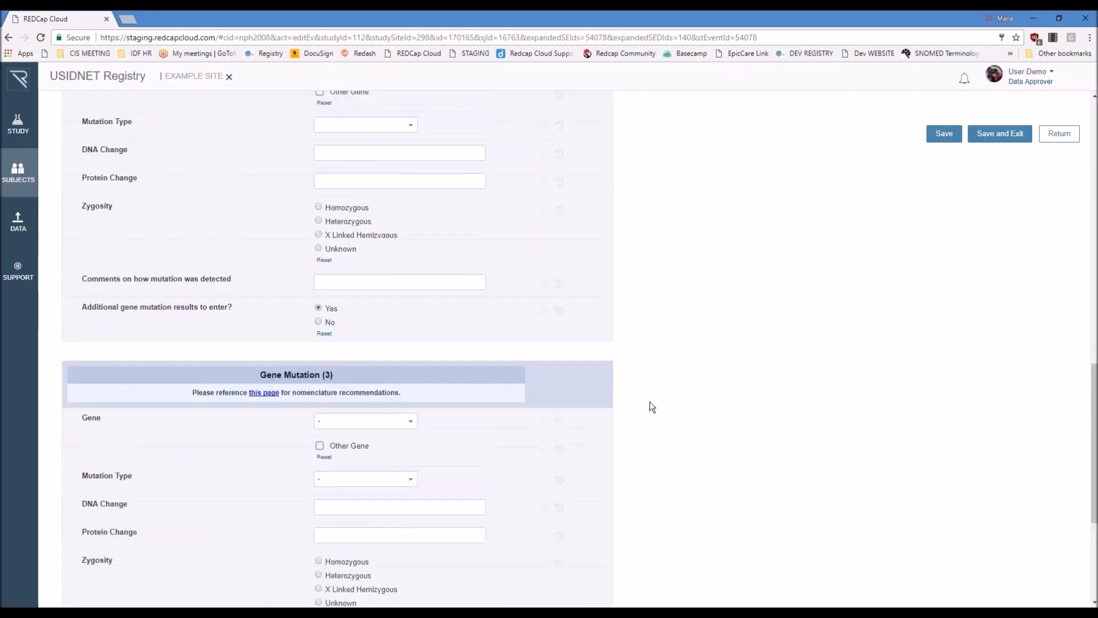
scroll(655, 398, "up", 6)
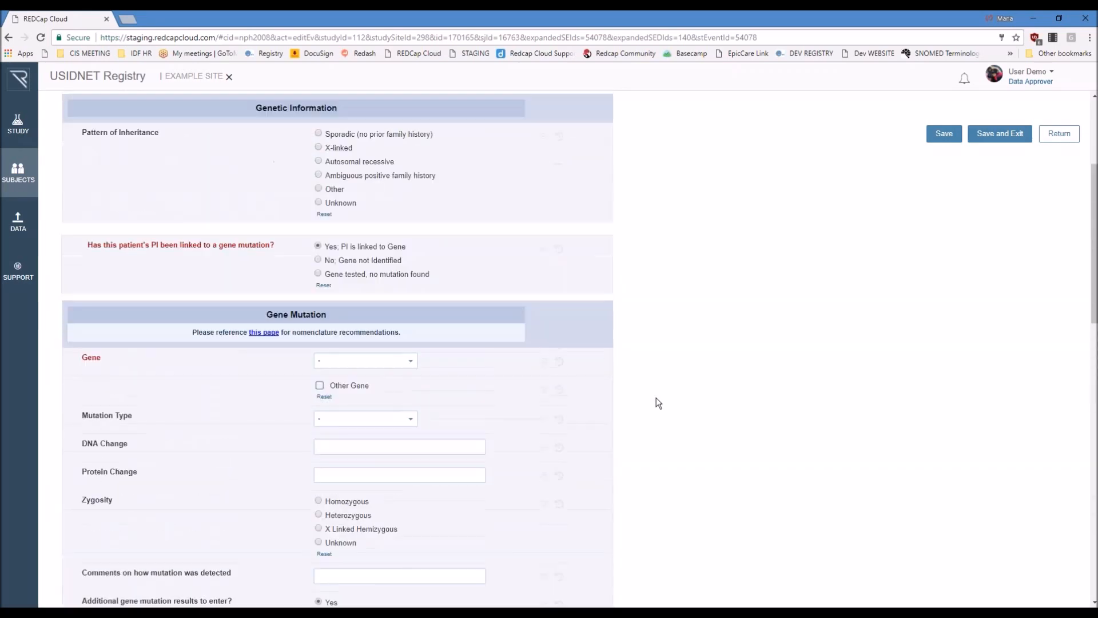
Step: Leave Molecular Information without saving and open the Disease-Specific Questions form
left_click(162, 155)
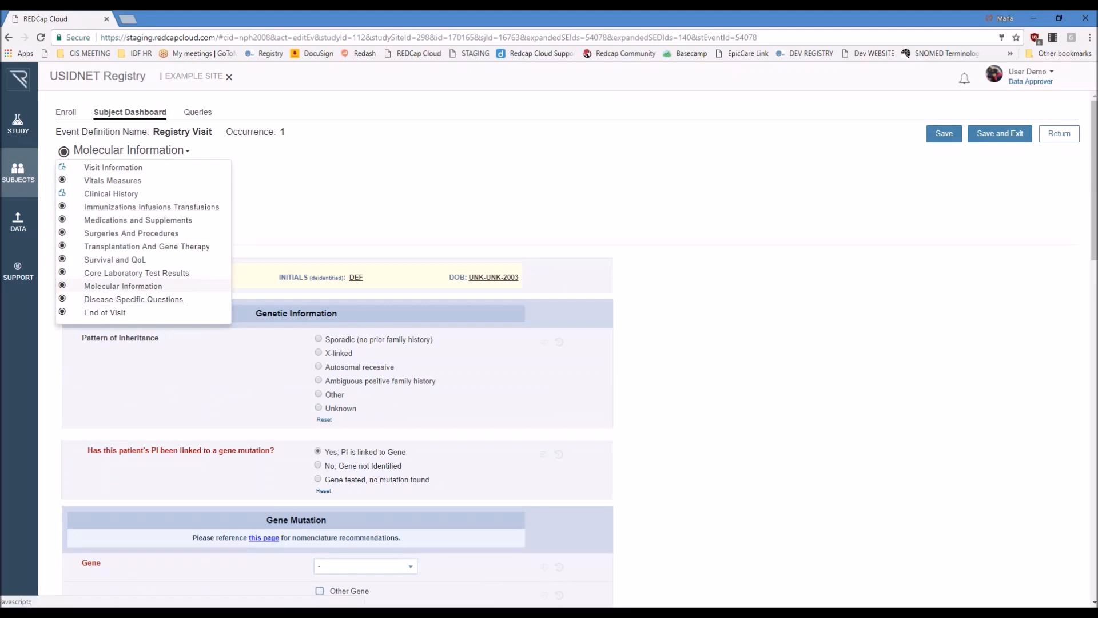
left_click(133, 299)
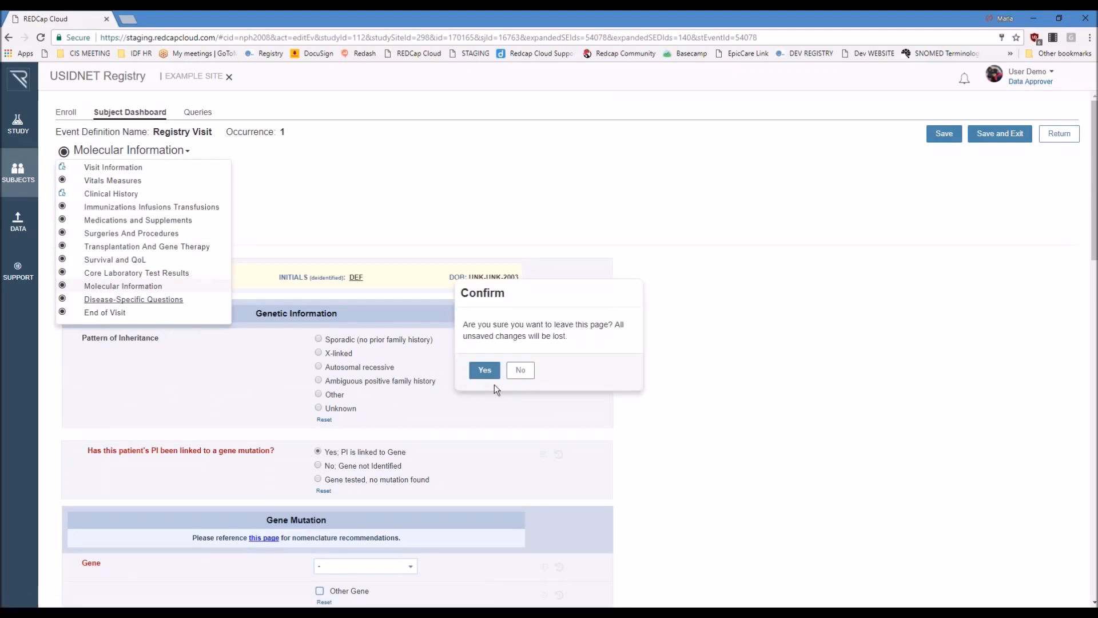
left_click(484, 370)
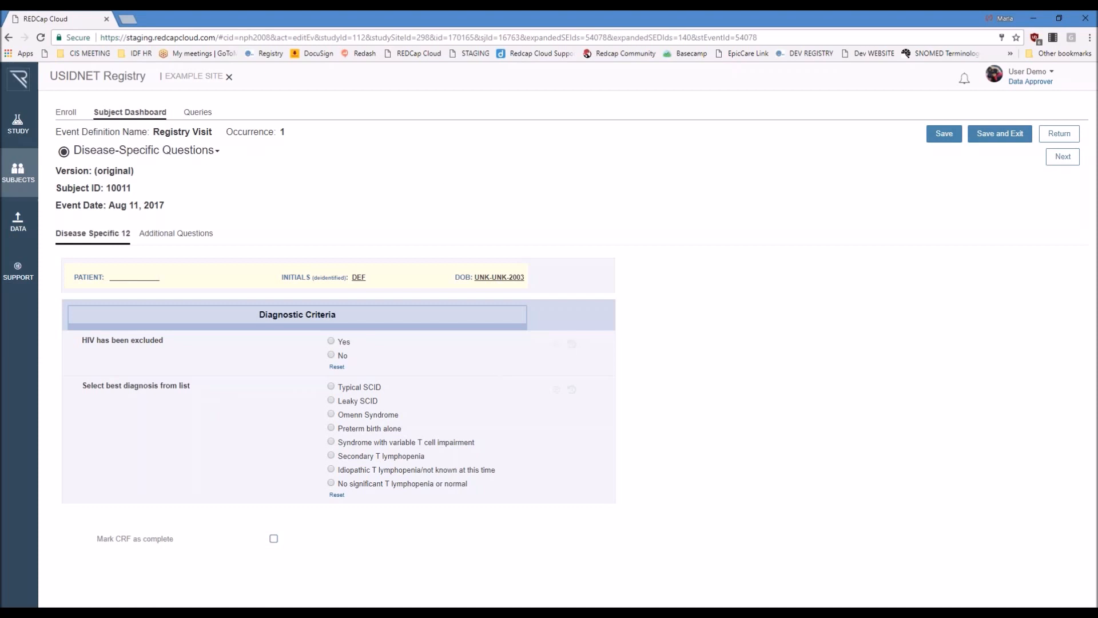
Step: Switch from Disease-Specific Questions to the Visit Information form of the Registry Visit
left_click(207, 156)
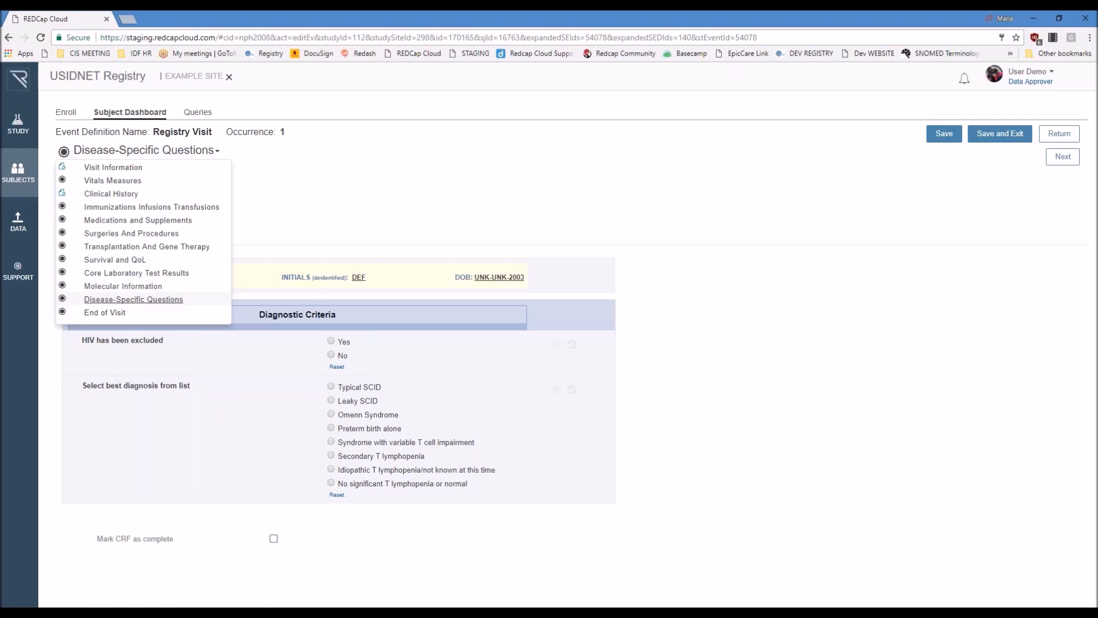
left_click(779, 363)
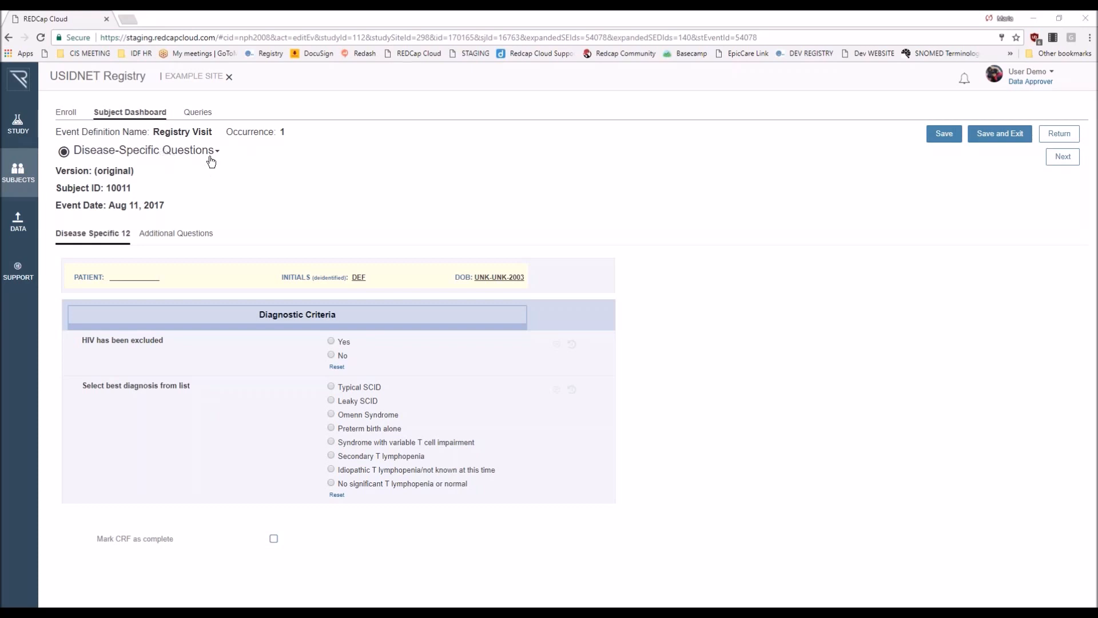
left_click(164, 154)
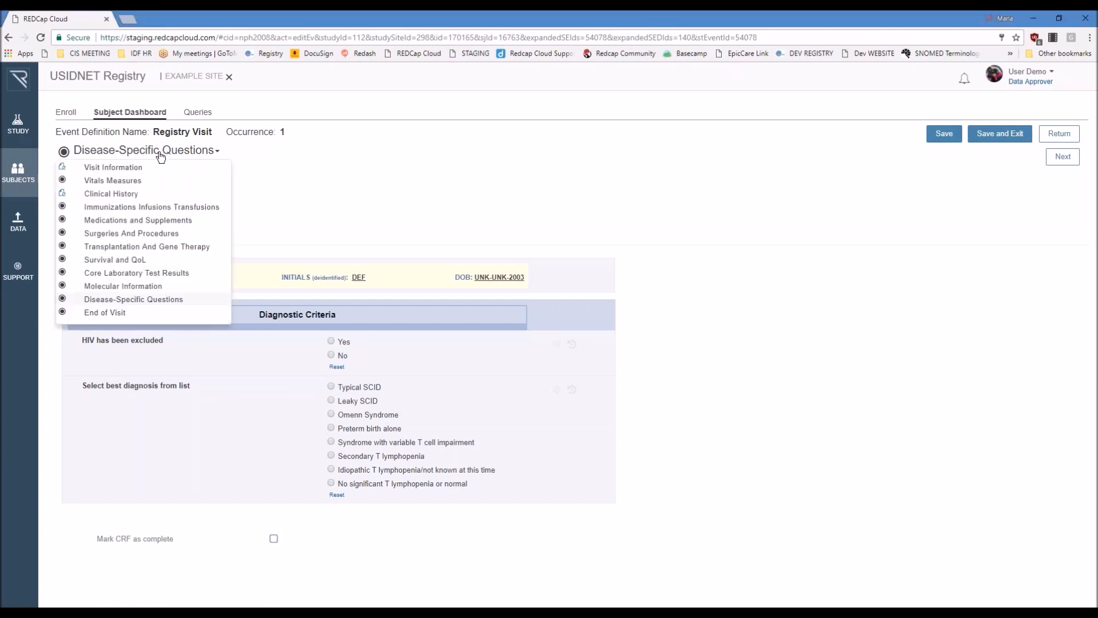
left_click(113, 167)
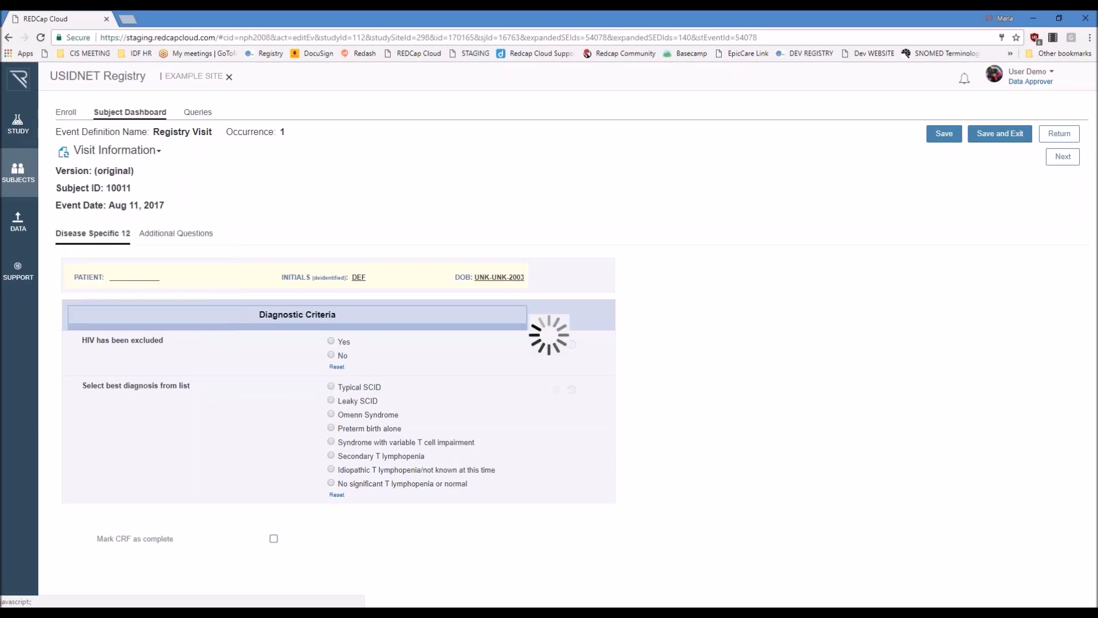
Step: Set the best diagnosis to Autoimmune Lymphoproliferative Syndrome (ALPS) and save the Visit Information form
scroll(344, 343, "down", 1)
scroll(315, 469, "down", 3)
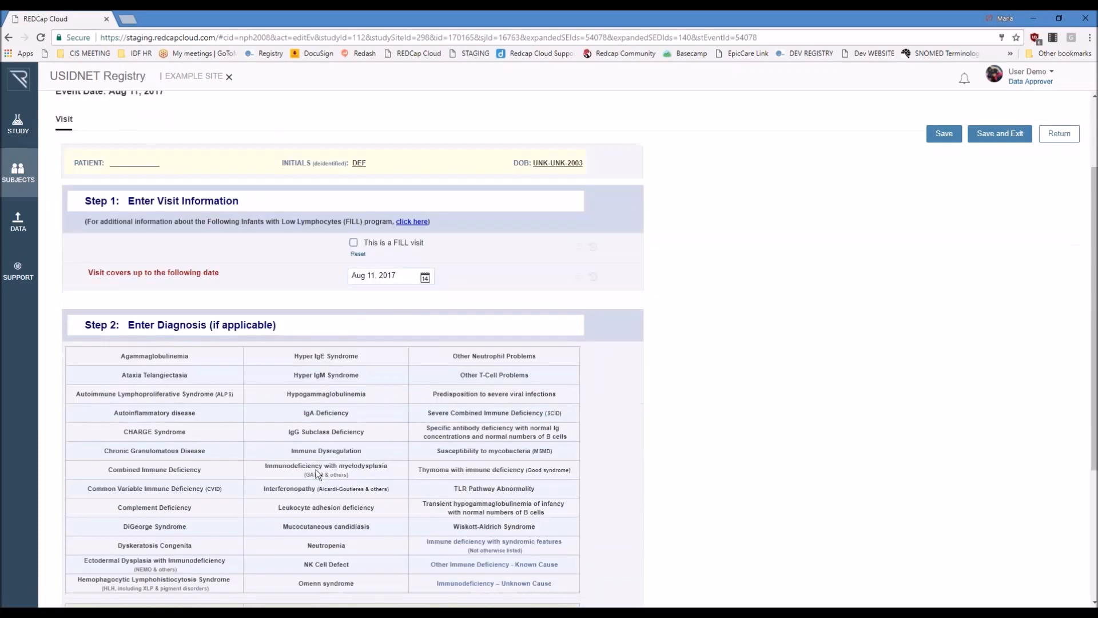
left_click(243, 578)
key("BackSpace")
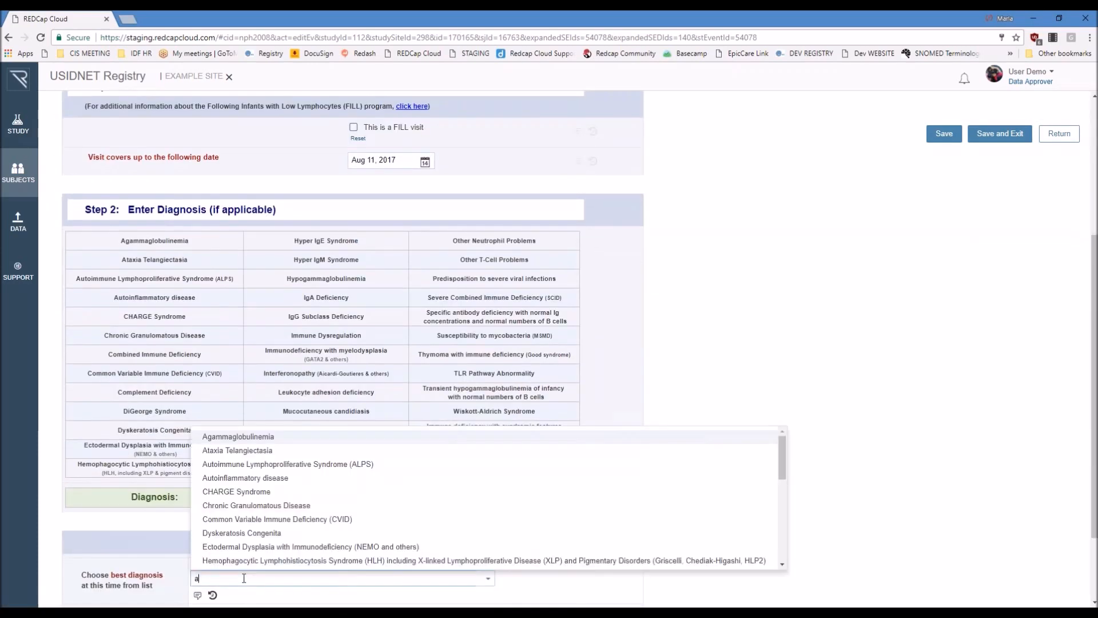
type("autoi")
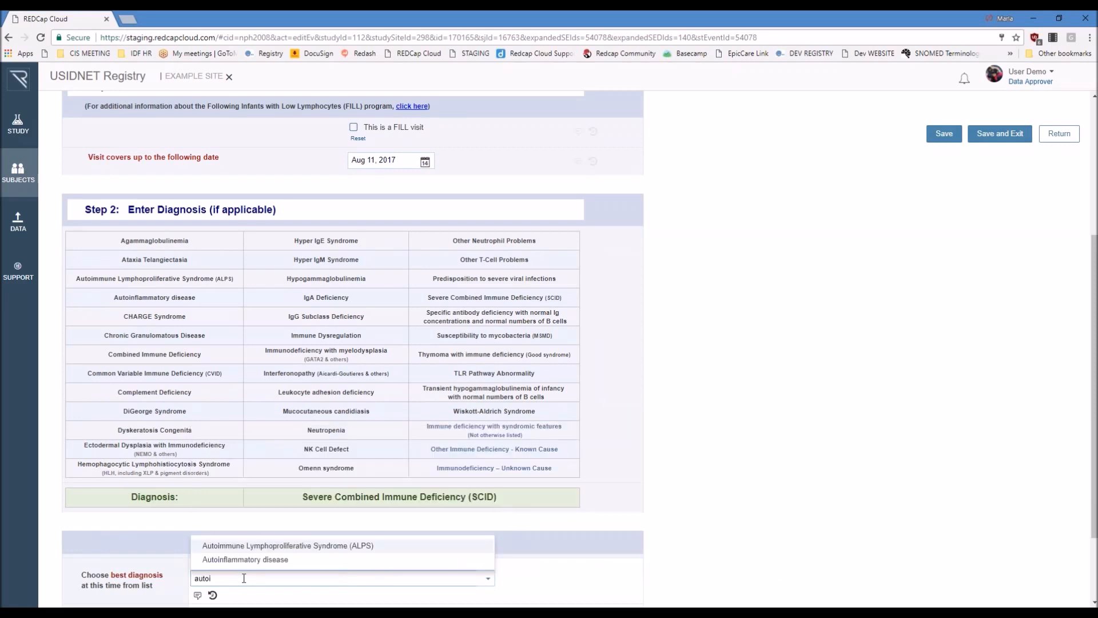
left_click(270, 546)
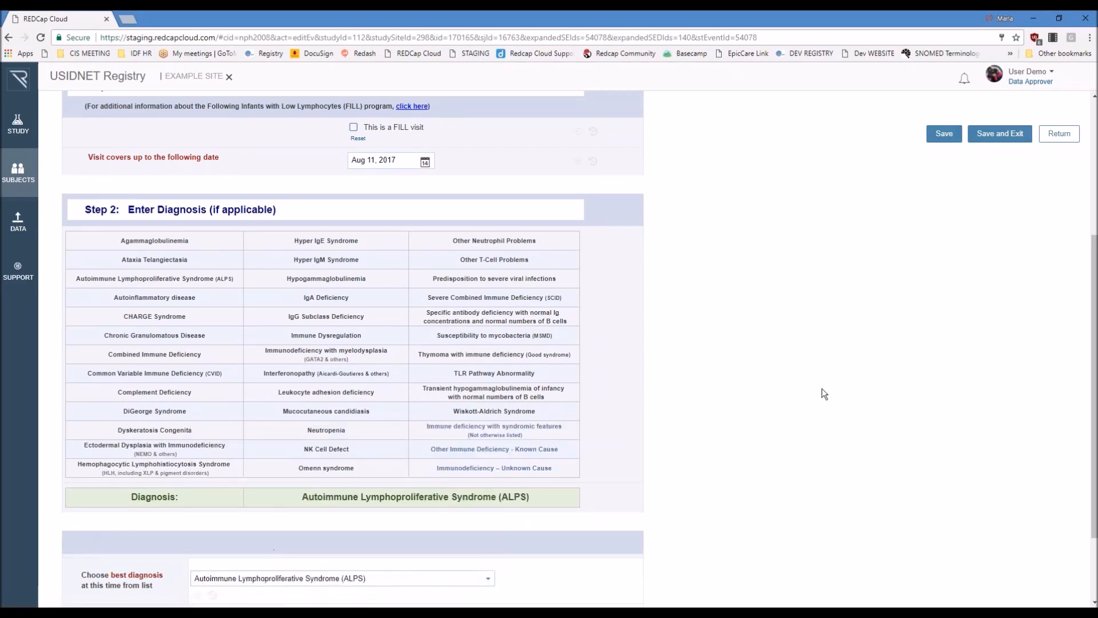
left_click(940, 137)
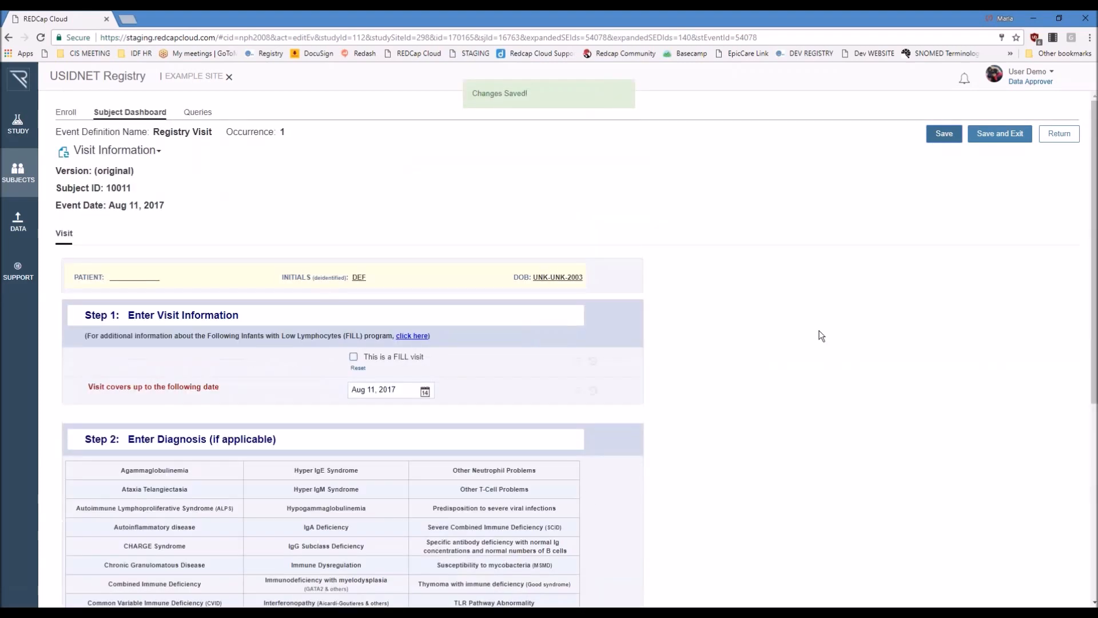
Step: Check the saved diagnosis in Visit Information and reopen the Disease-Specific Questions form
scroll(801, 342, "down", 1)
scroll(804, 346, "down", 1)
scroll(804, 346, "down", 1)
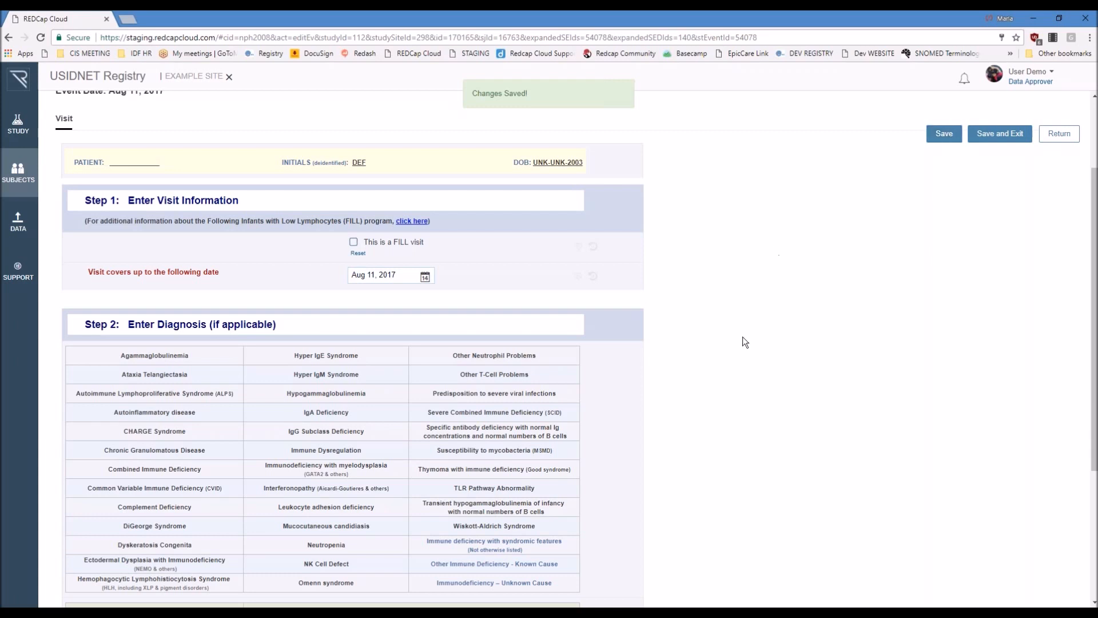
scroll(396, 194, "down", 4)
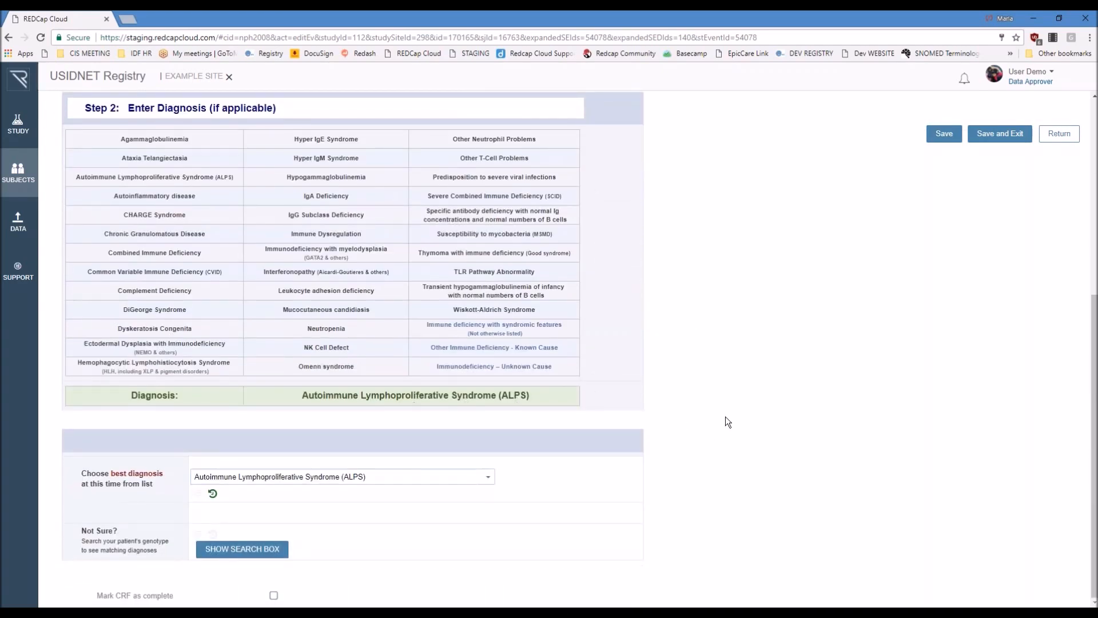
scroll(739, 416, "up", 6)
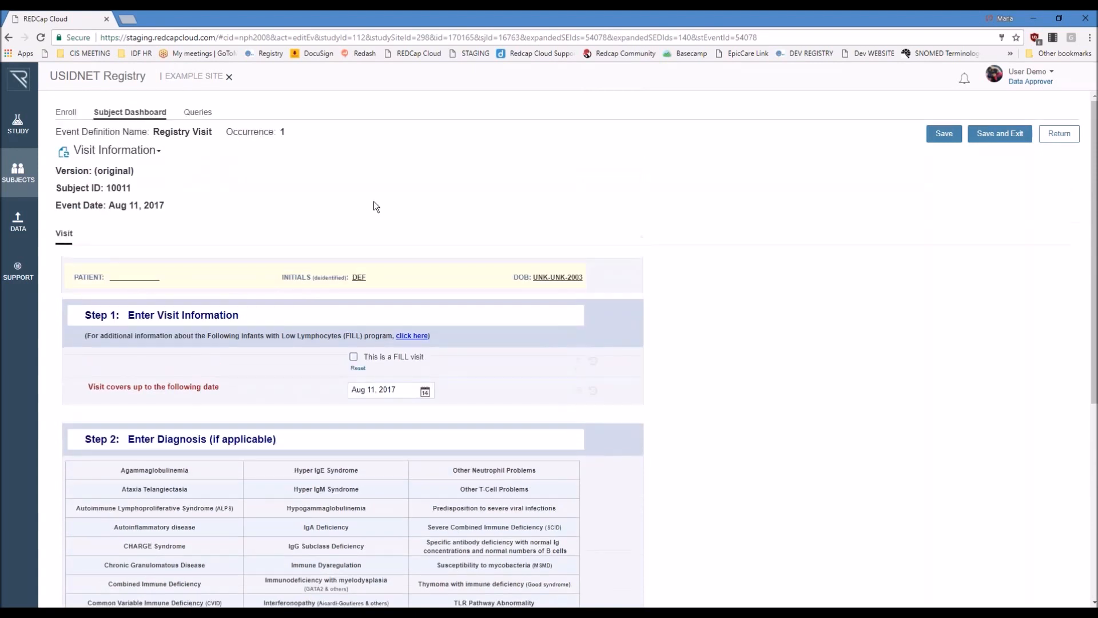
left_click(147, 151)
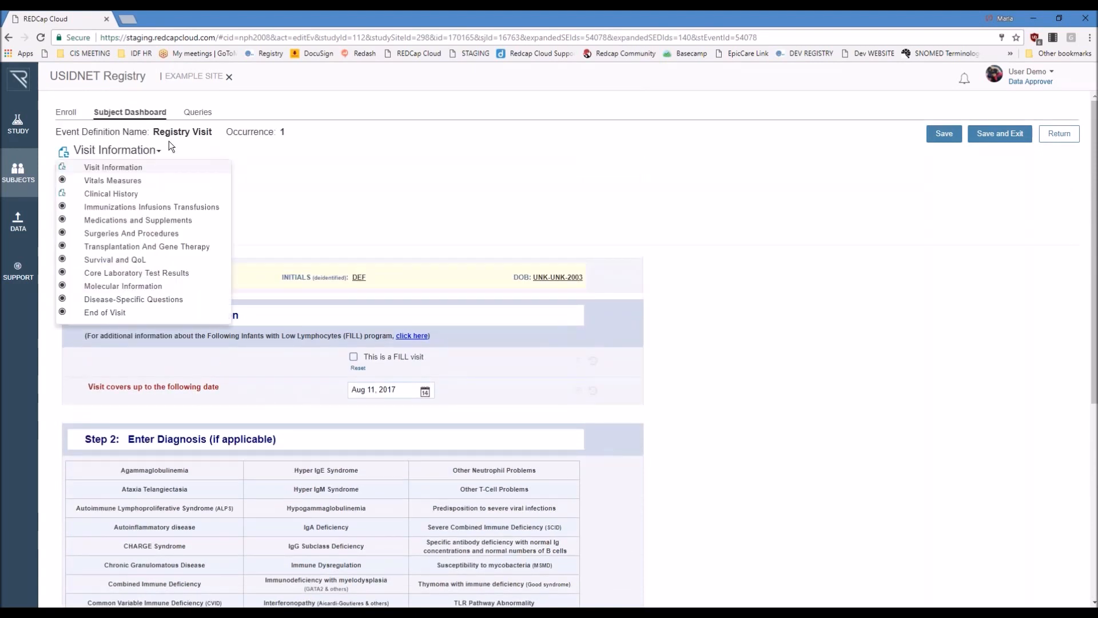
left_click(118, 300)
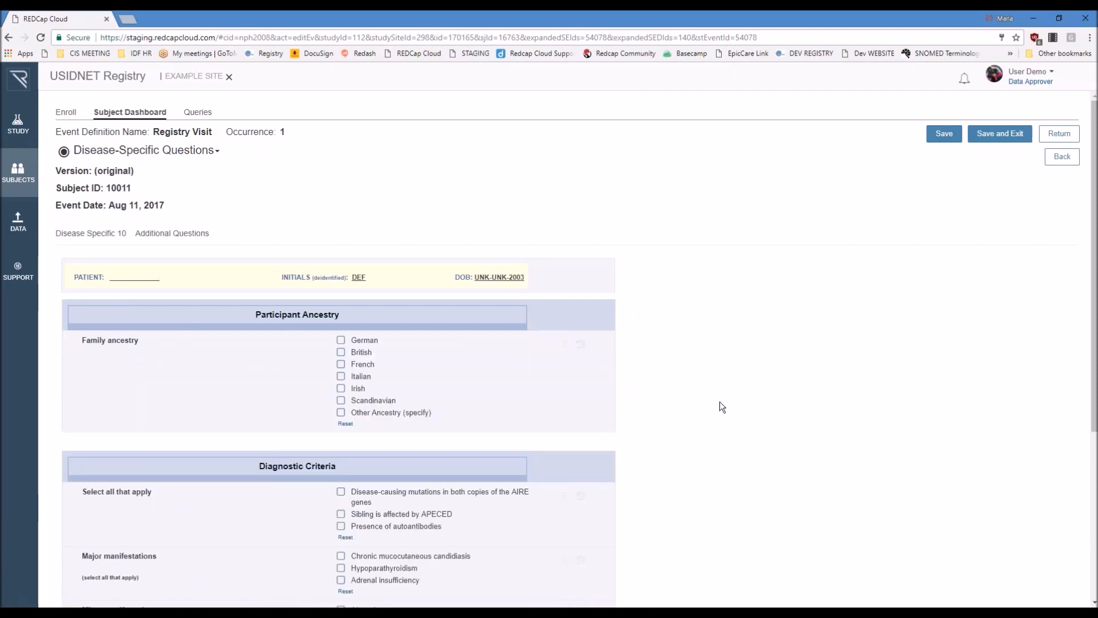
Step: Review the family ancestry, diagnostic criteria and manifestation questions, and return to the subject's event overview
scroll(788, 384, "down", 2)
scroll(791, 387, "down", 2)
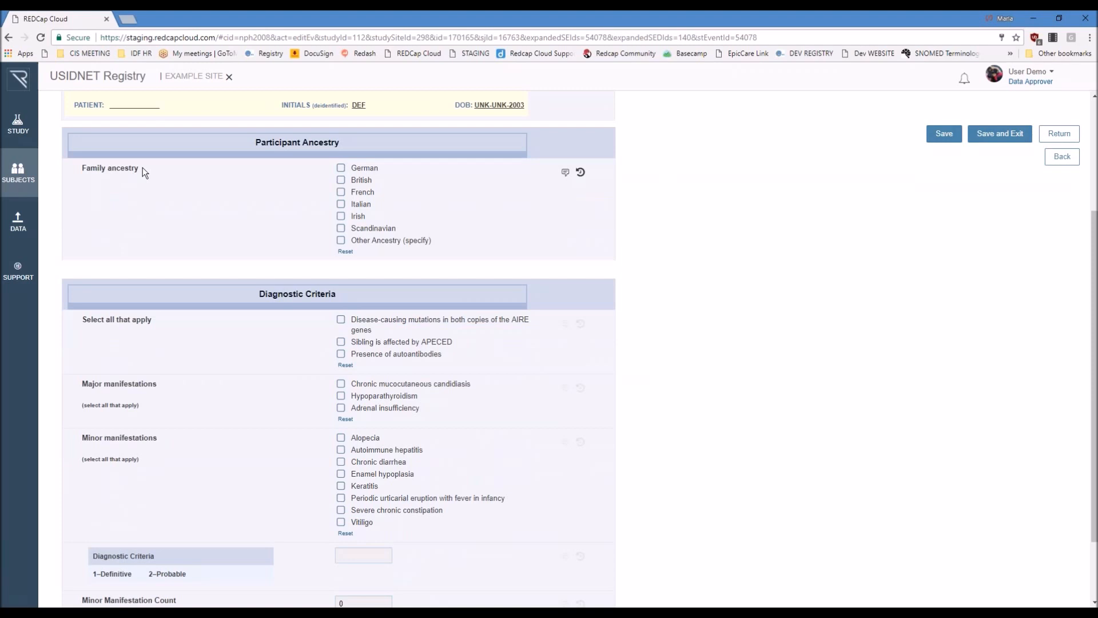
scroll(159, 177, "up", 2)
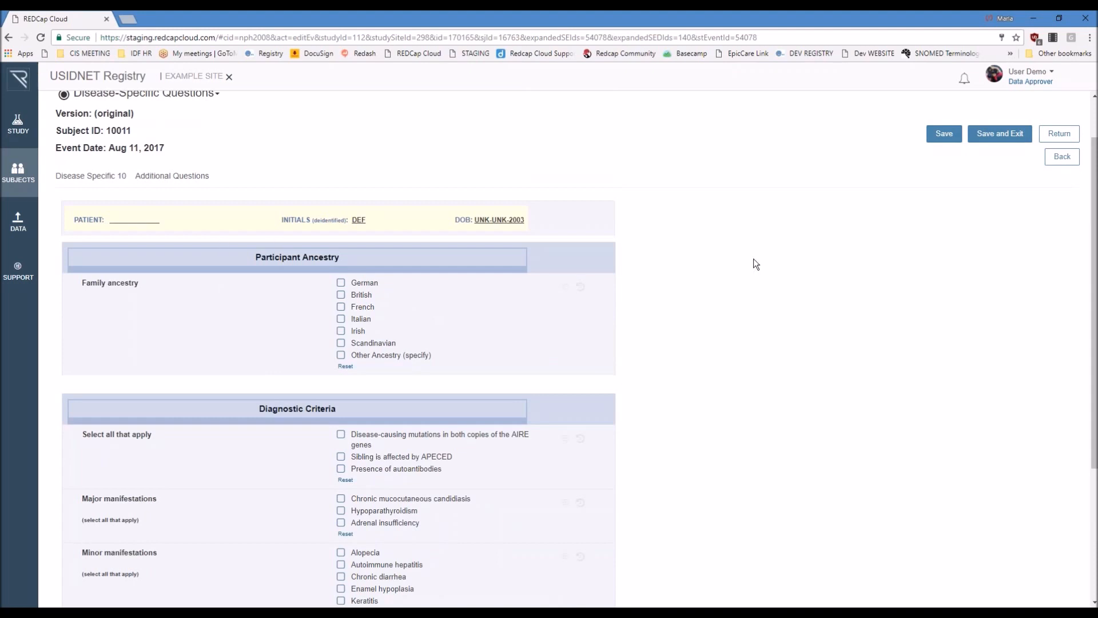
scroll(755, 260, "down", 2)
scroll(755, 260, "down", 2)
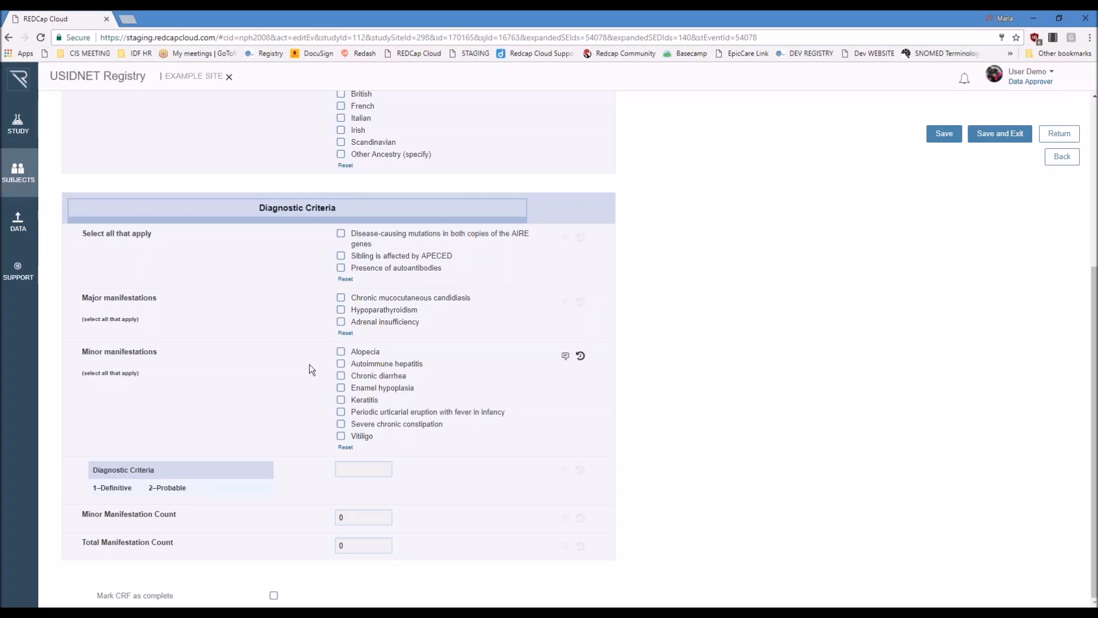
scroll(310, 364, "up", 3)
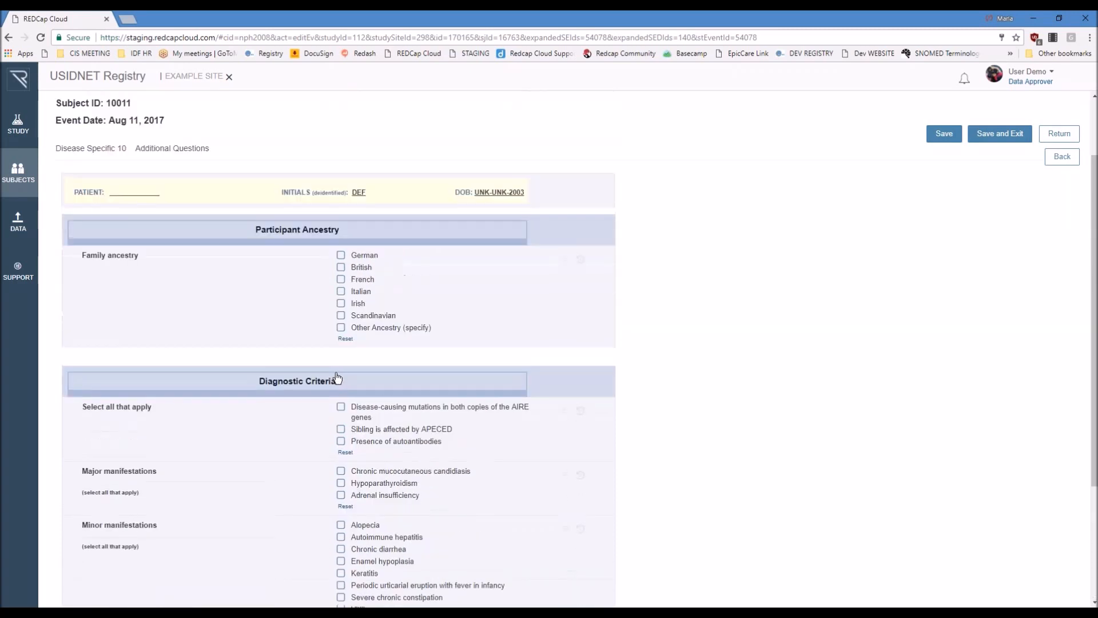
scroll(337, 378, "up", 1)
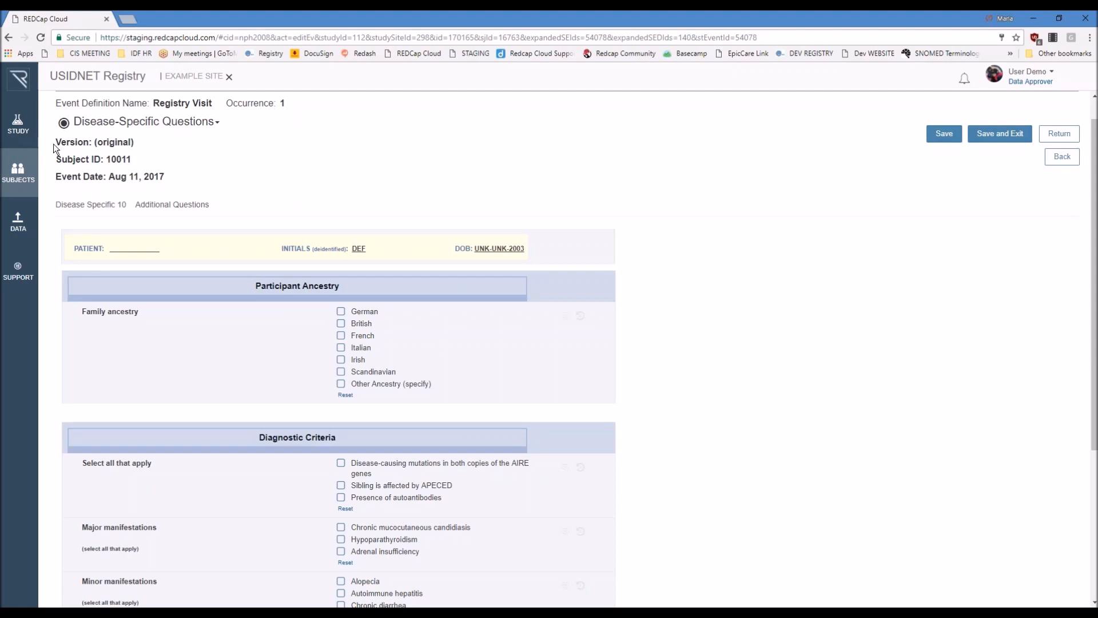
left_click(1059, 133)
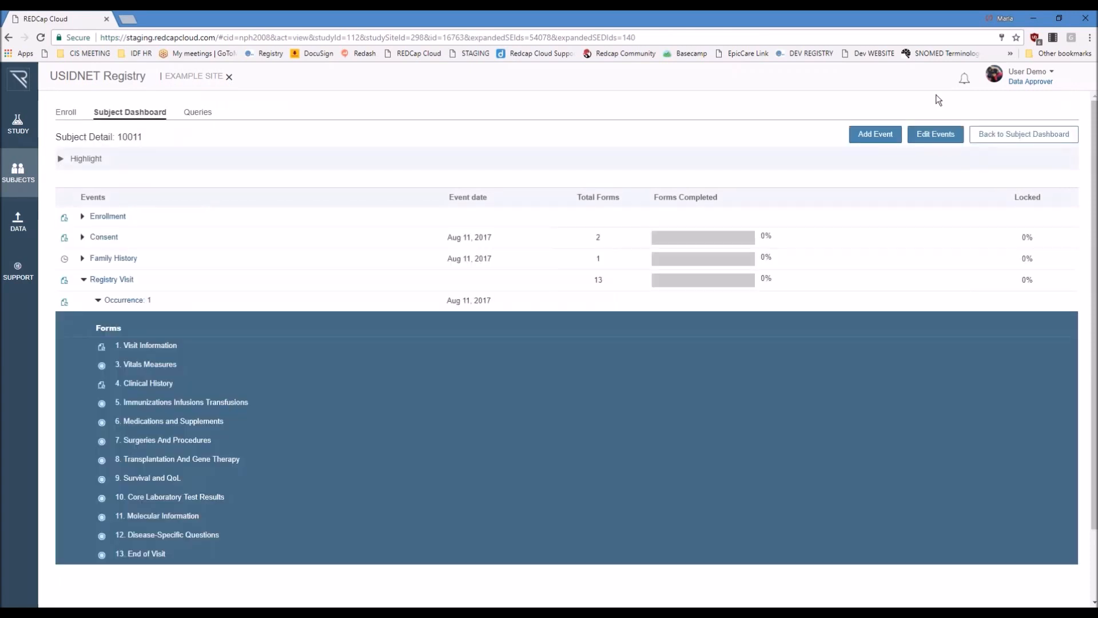
Step: Add another Registry Visit event starting Aug 11, 2017 to the subject and save it
left_click(875, 137)
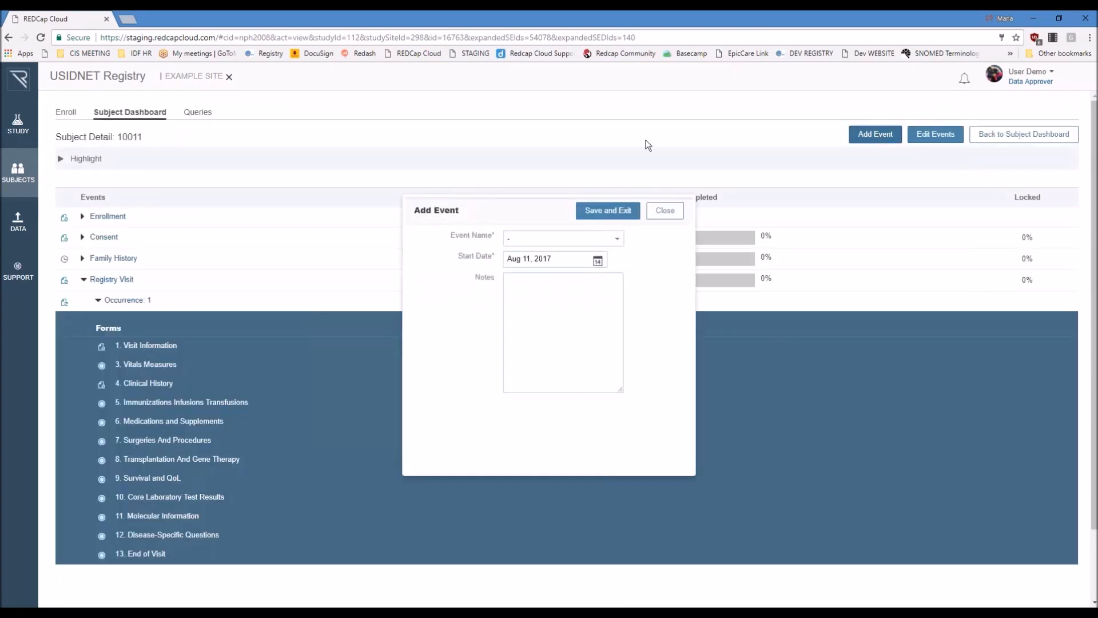
left_click(547, 243)
left_click(549, 272)
left_click(587, 211)
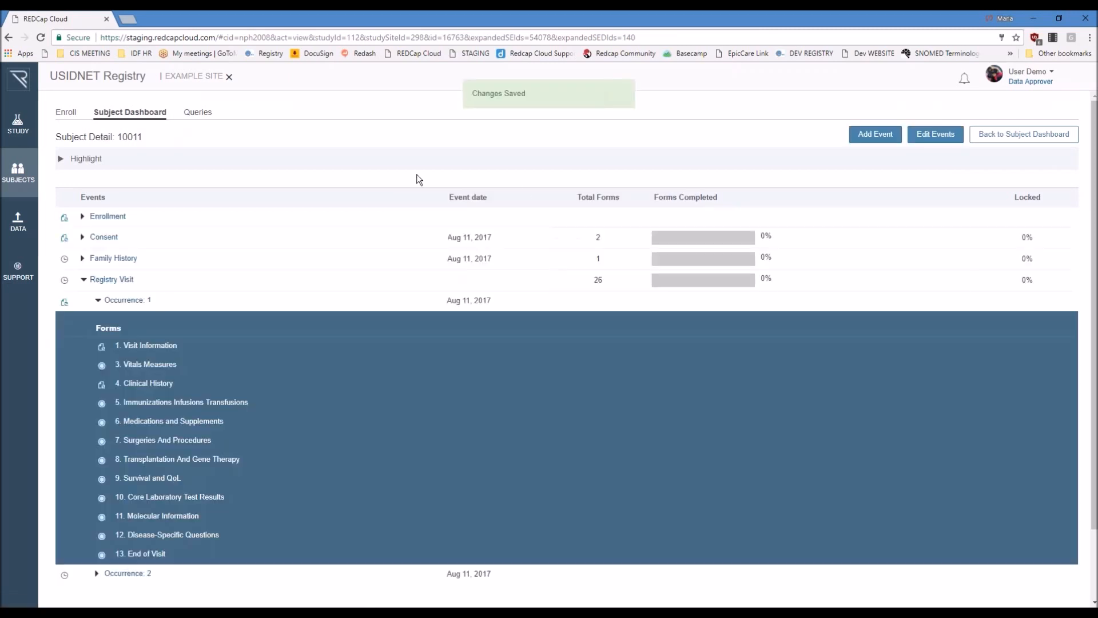
Step: Expand the second Registry Visit occurrence and open its Visit Information form
scroll(130, 524, "down", 2)
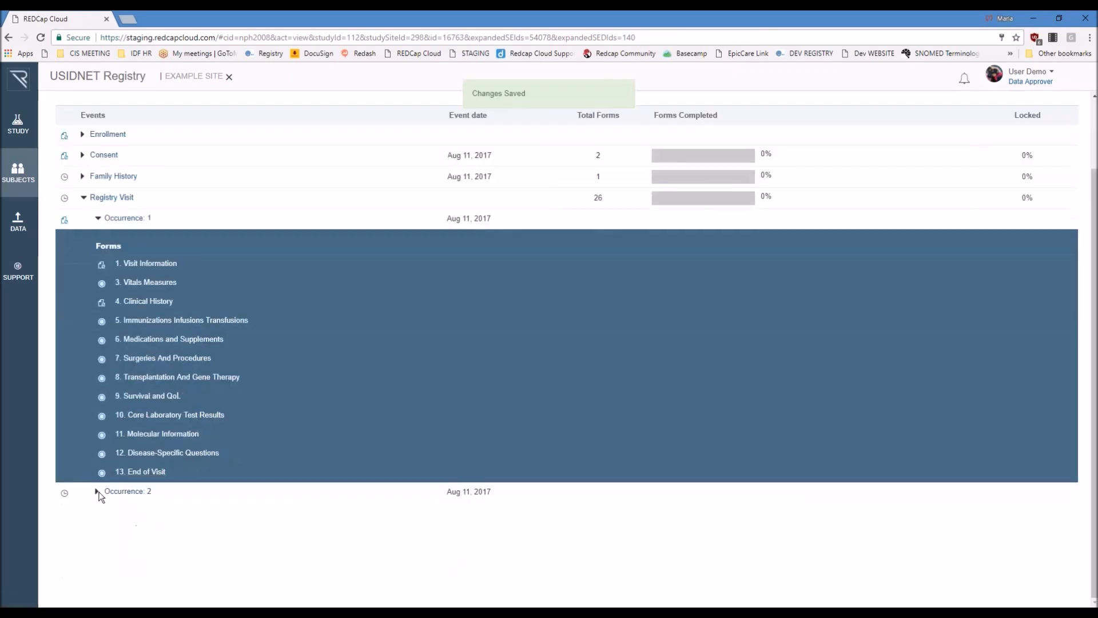
left_click(97, 491)
scroll(174, 441, "down", 4)
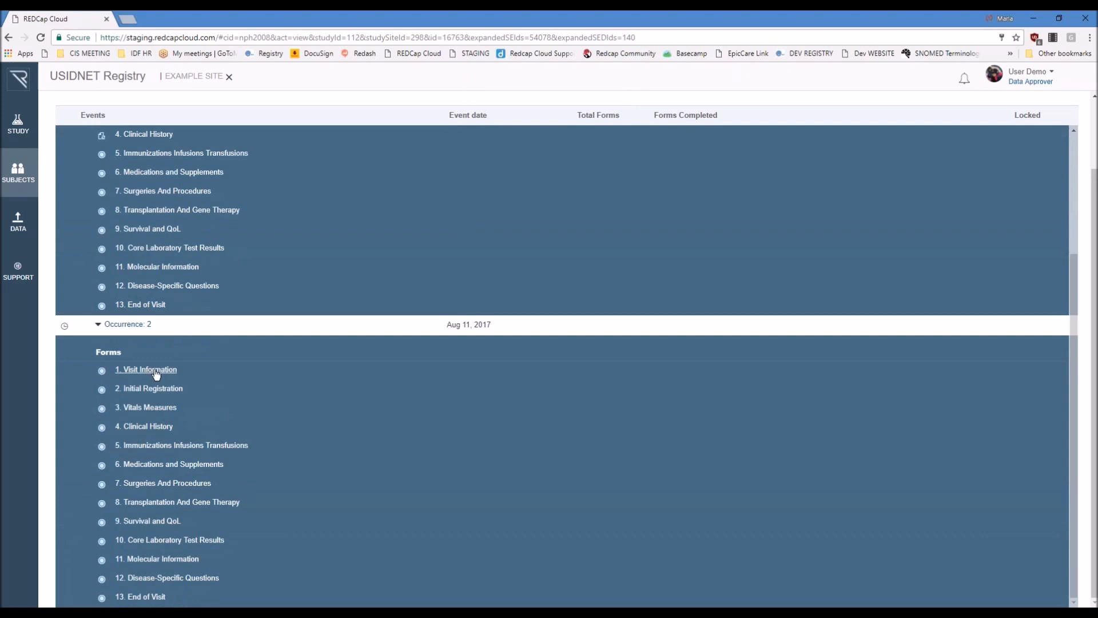
left_click(156, 370)
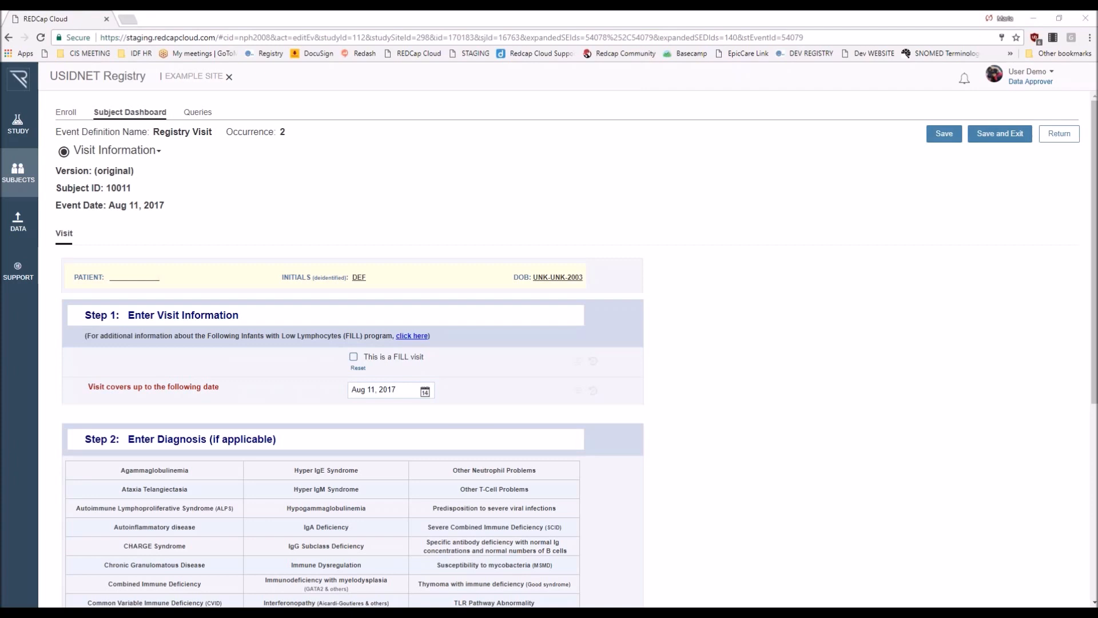
Step: Mark the second Registry Visit as a FILL visit in the Visit Information form
left_click(604, 285)
scroll(981, 372, "down", 1)
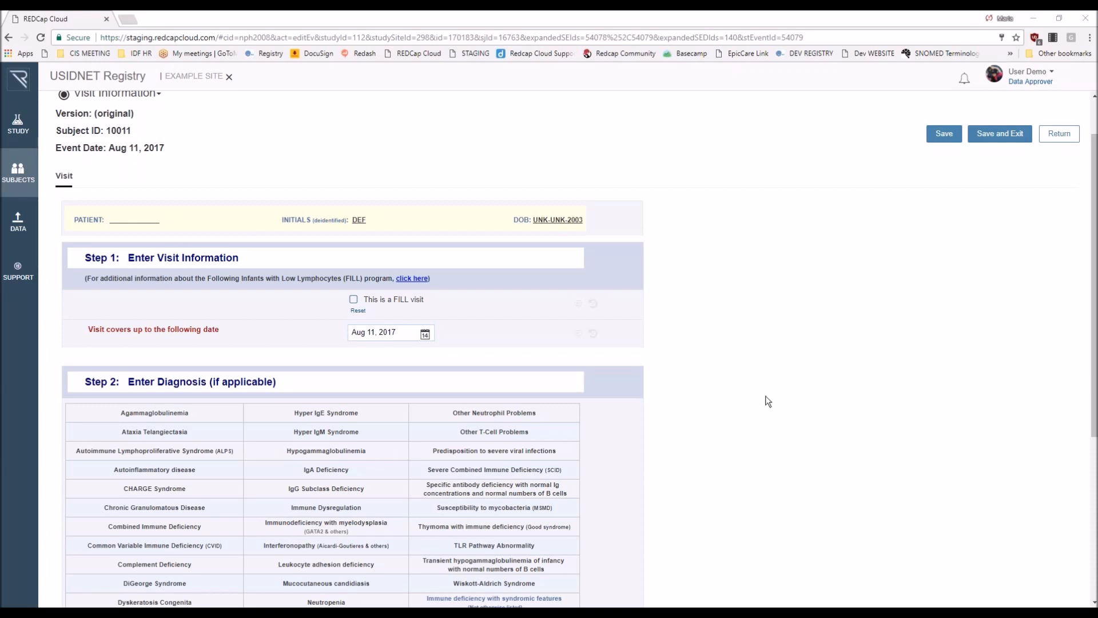
scroll(767, 399, "down", 1)
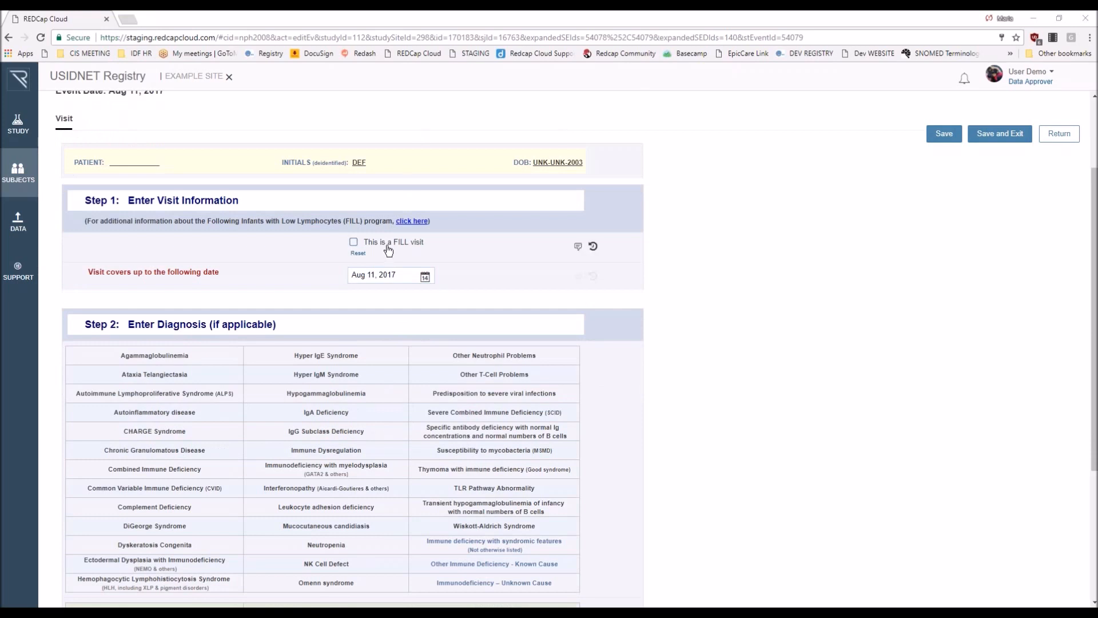
left_click(354, 243)
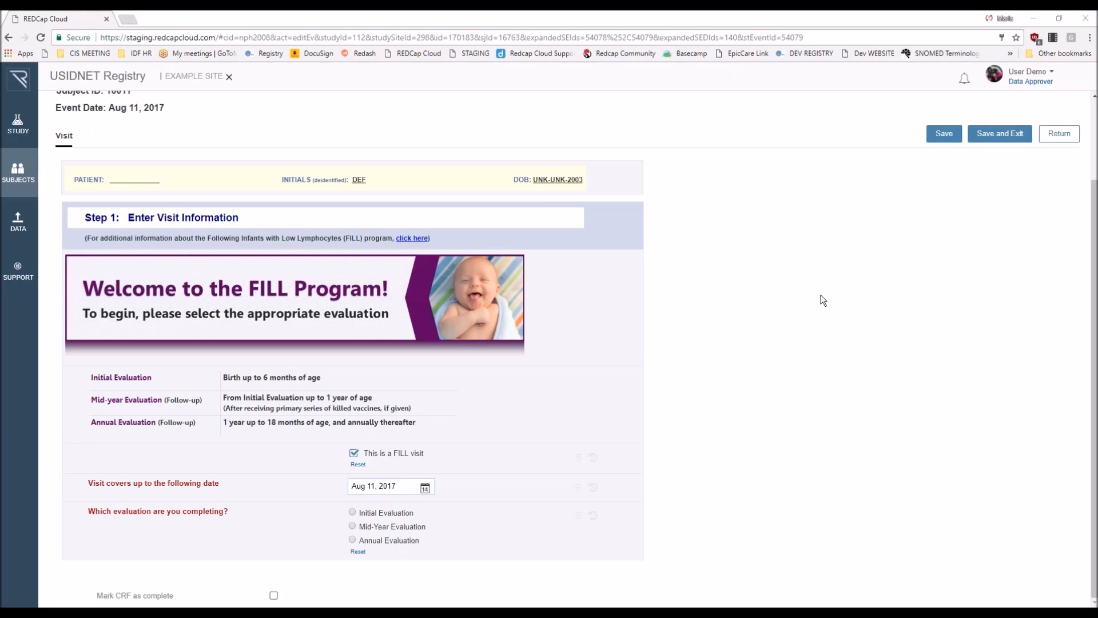
Step: Leave the Visit Information form without saving and return to the list of subjects on the Subject Dashboard
scroll(173, 164, "up", 3)
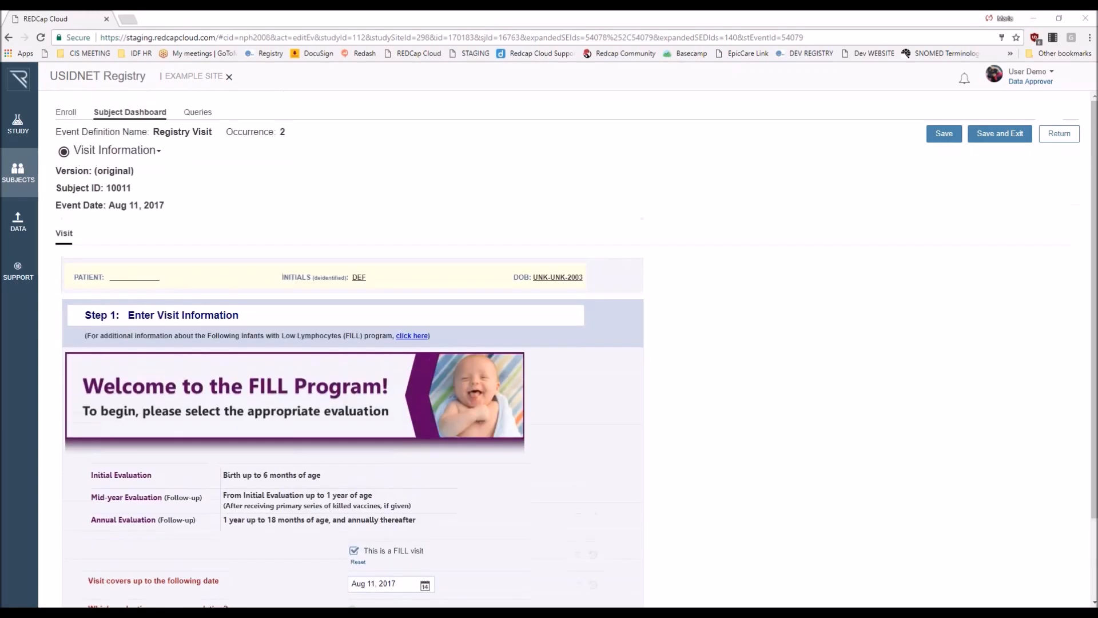
left_click(136, 114)
left_click(473, 371)
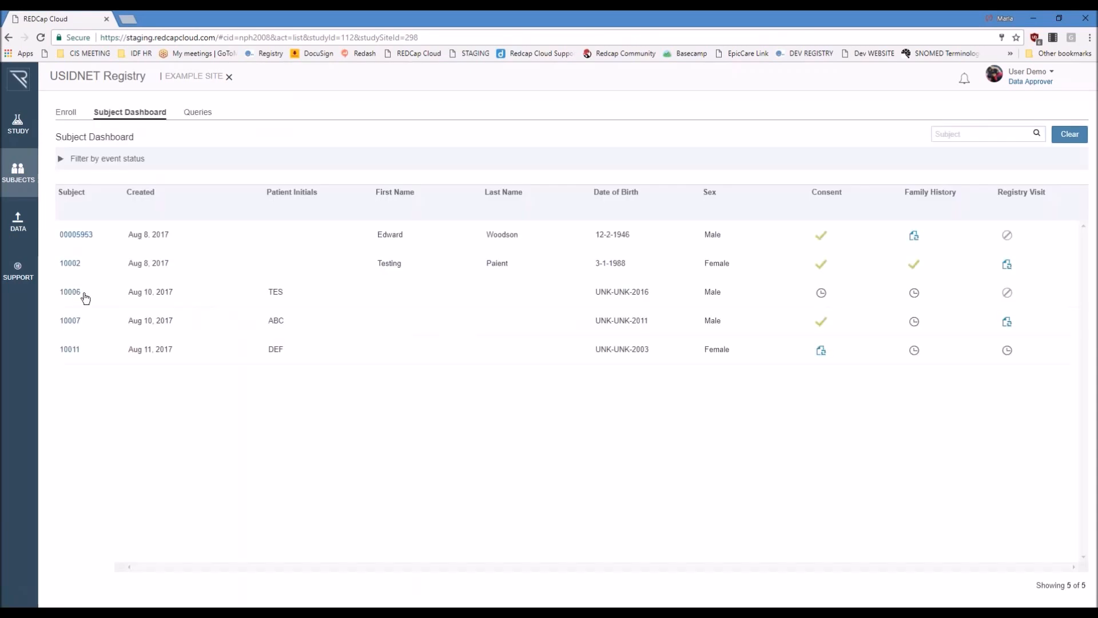
Step: Open the Clinical History form in the second Registry Visit occurrence of the second listed subject
left_click(69, 264)
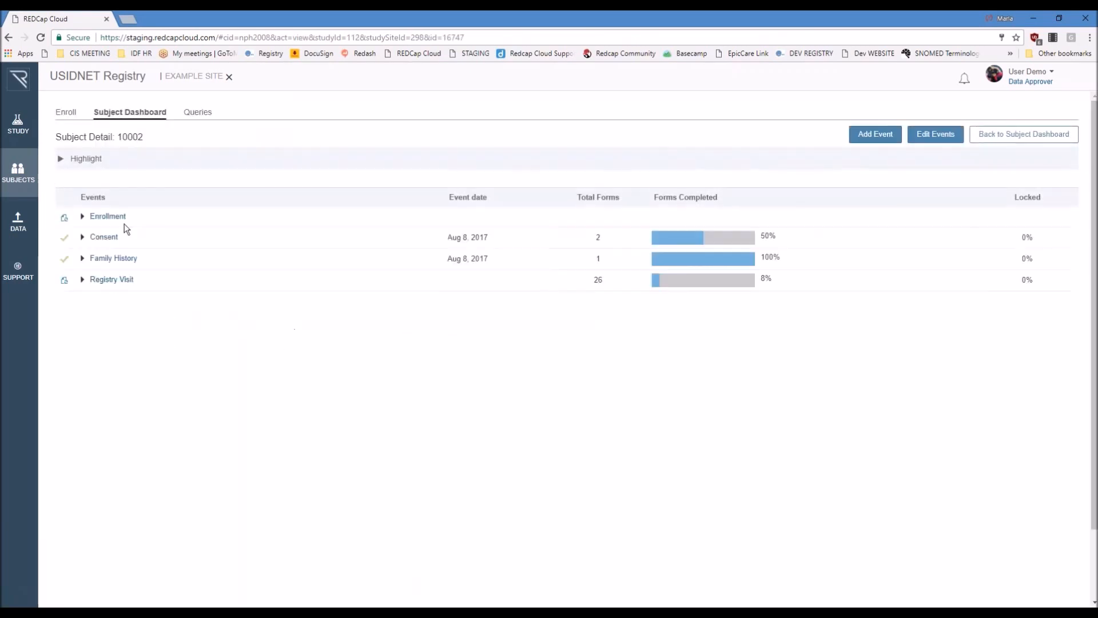
left_click(81, 280)
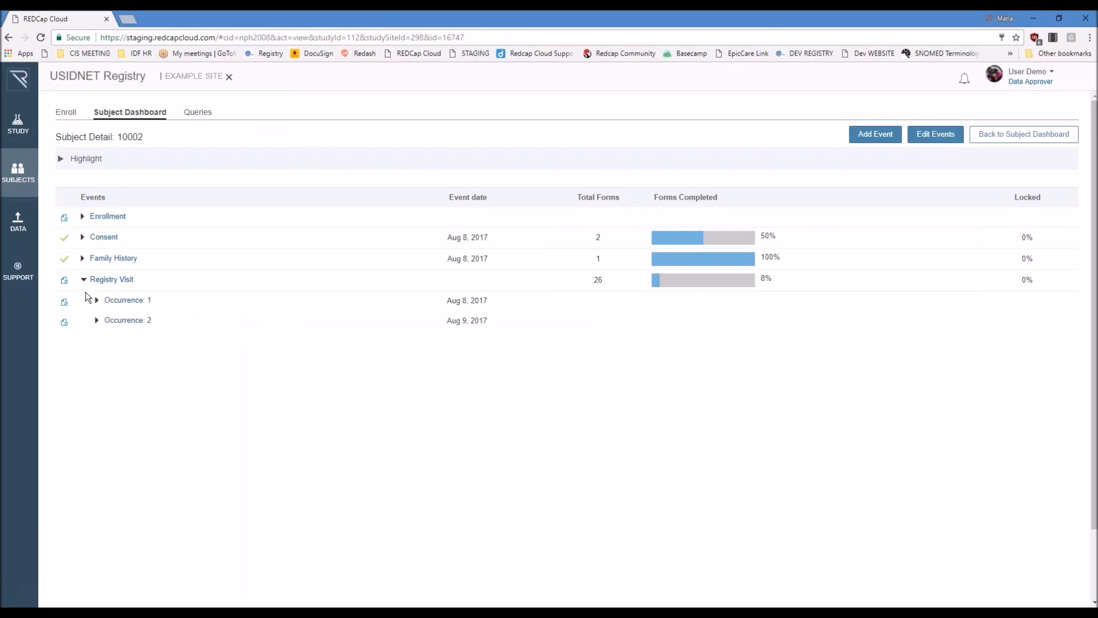
left_click(98, 321)
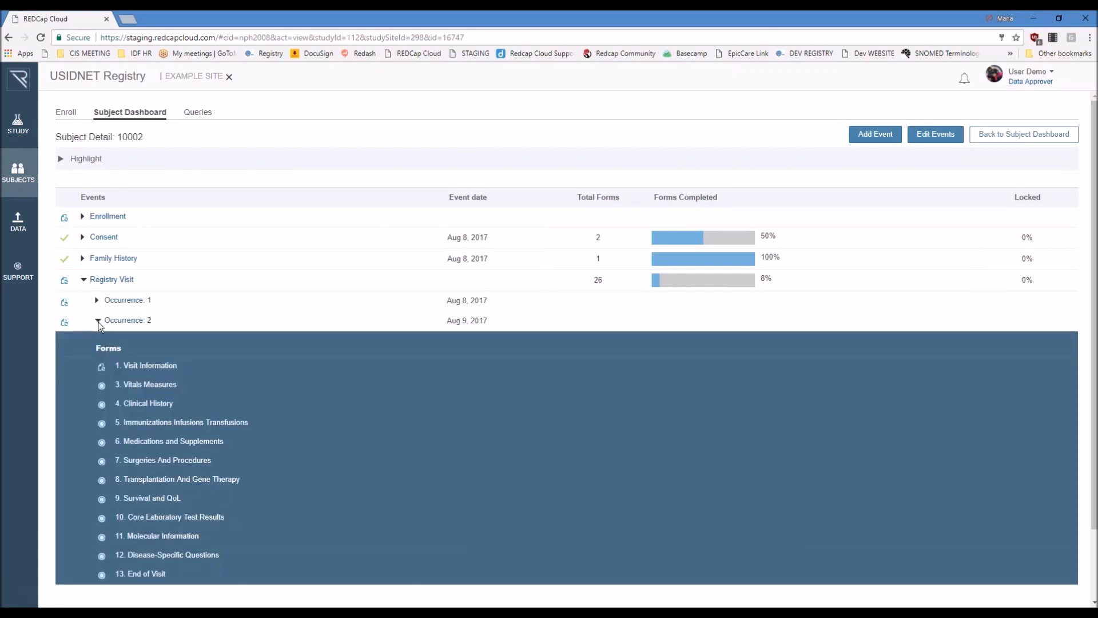
left_click(165, 404)
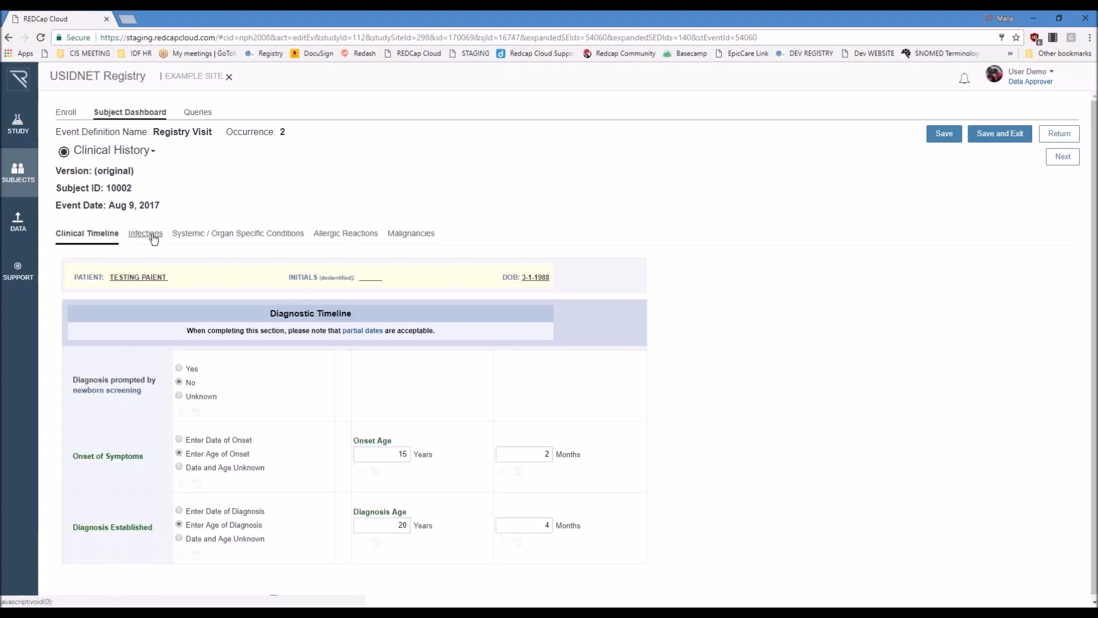
Step: Review the infections and organisms recorded in the Infections section of the Clinical History form
left_click(153, 238)
scroll(829, 368, "down", 2)
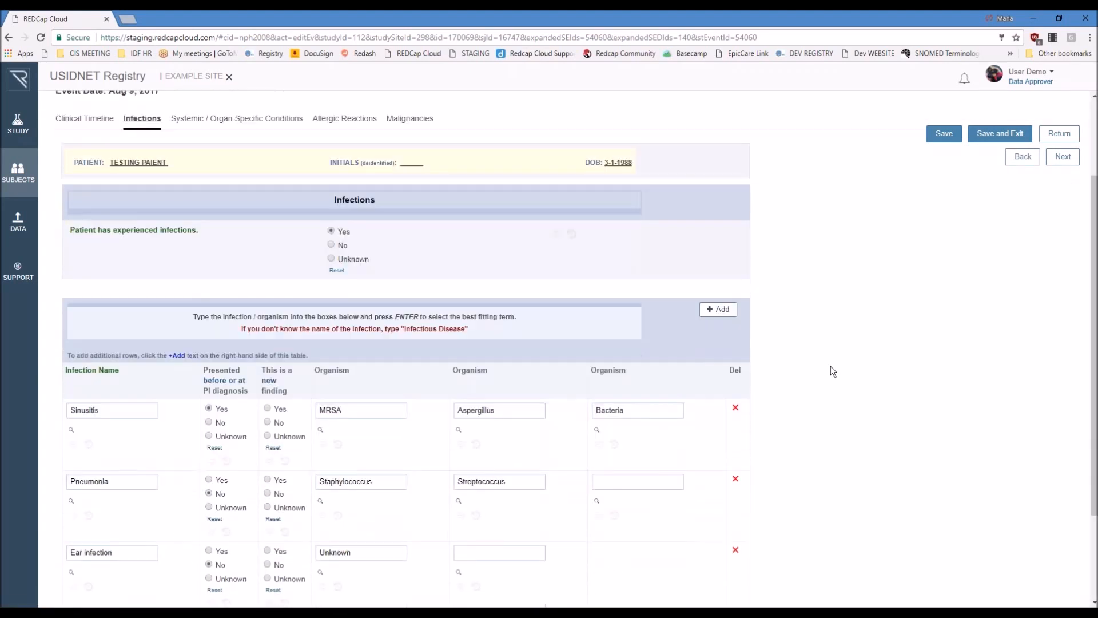
scroll(829, 371, "down", 1)
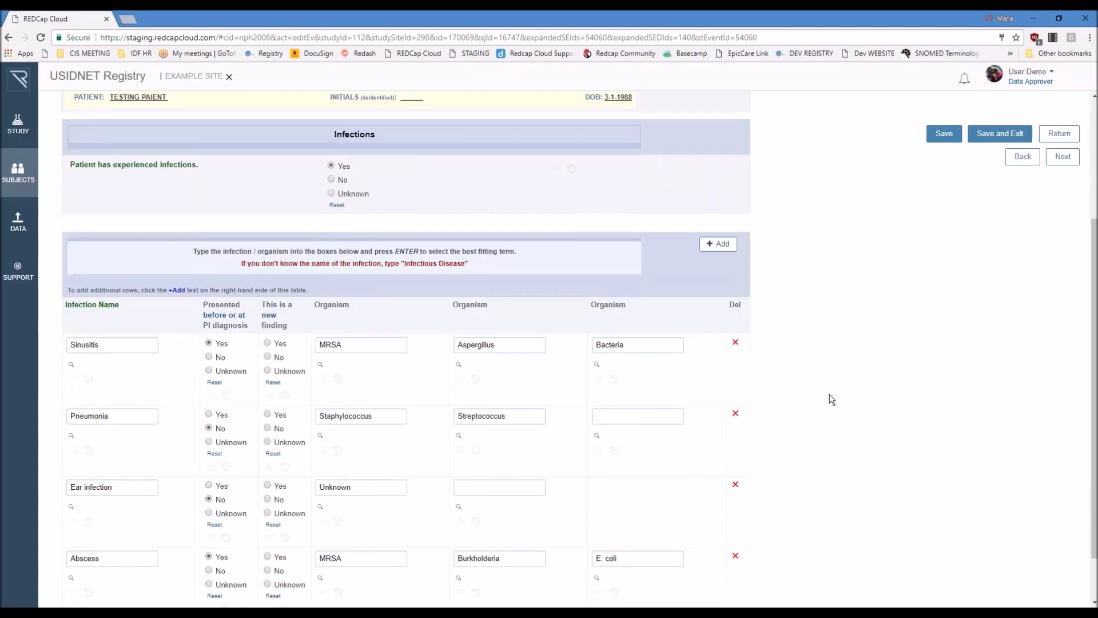
scroll(829, 399, "down", 1)
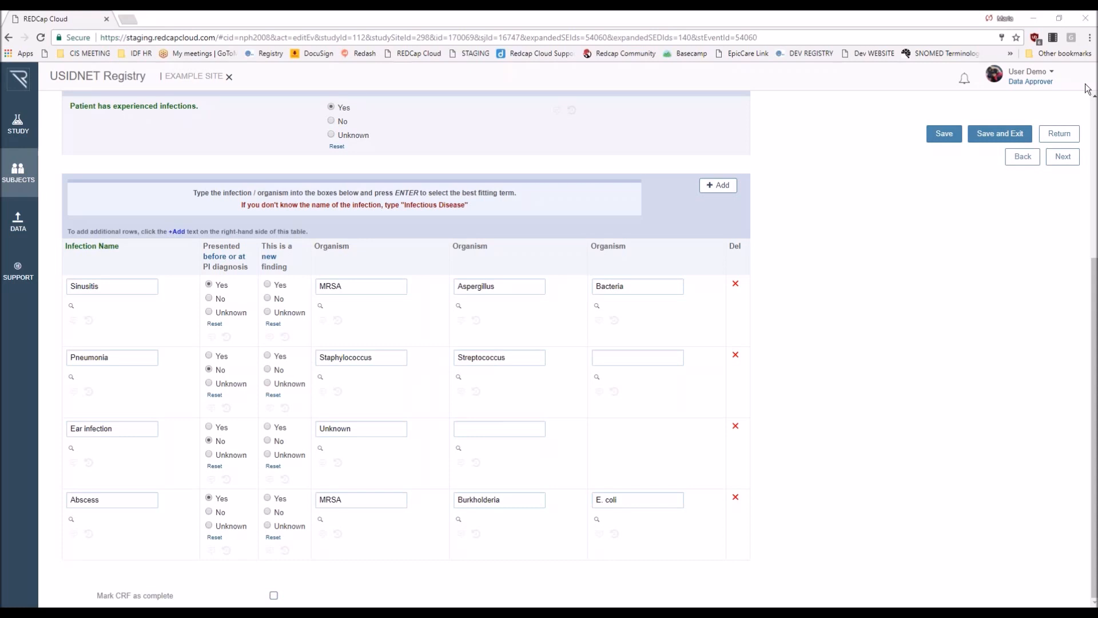
Step: Leave the Clinical History form for the enrollment list and show Visit 1 in the fourth listed subject's historical data
left_click(10, 175)
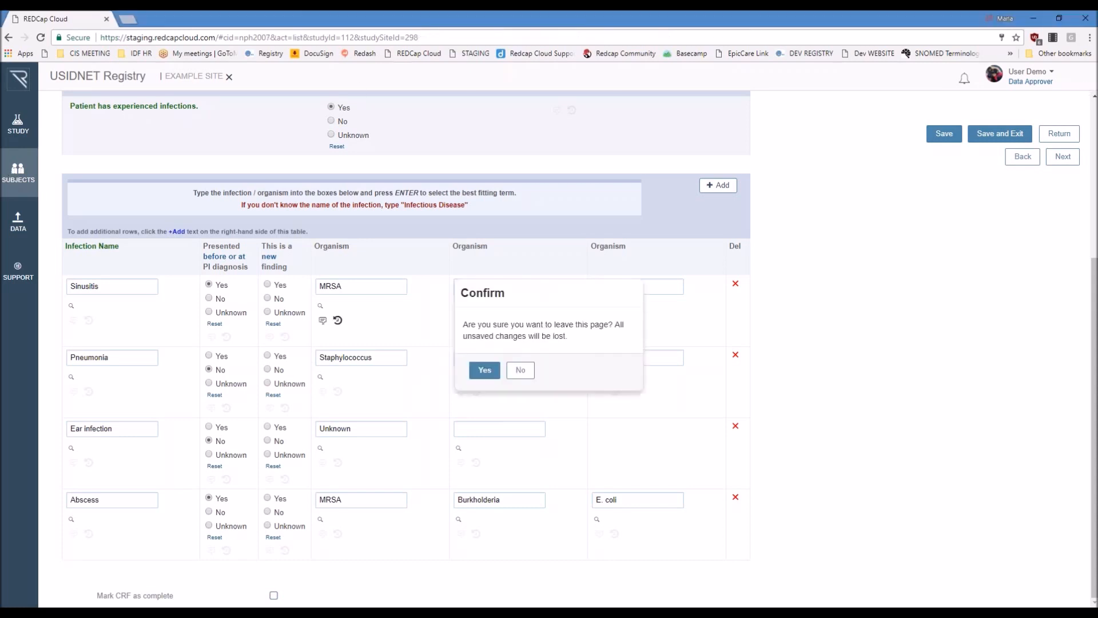
left_click(480, 369)
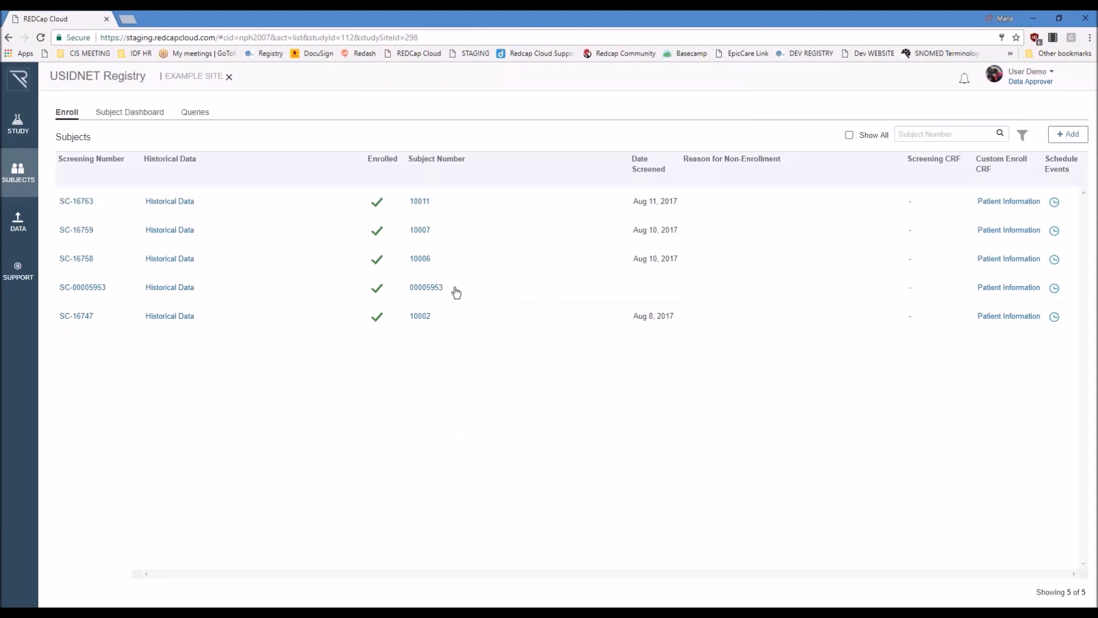
left_click(157, 292)
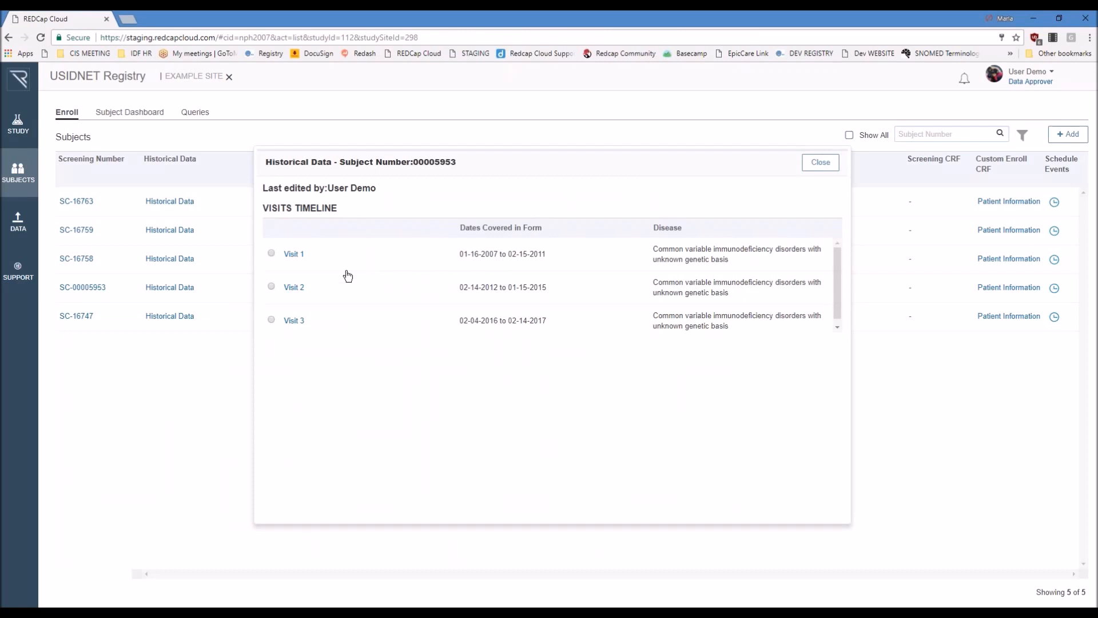
left_click(295, 254)
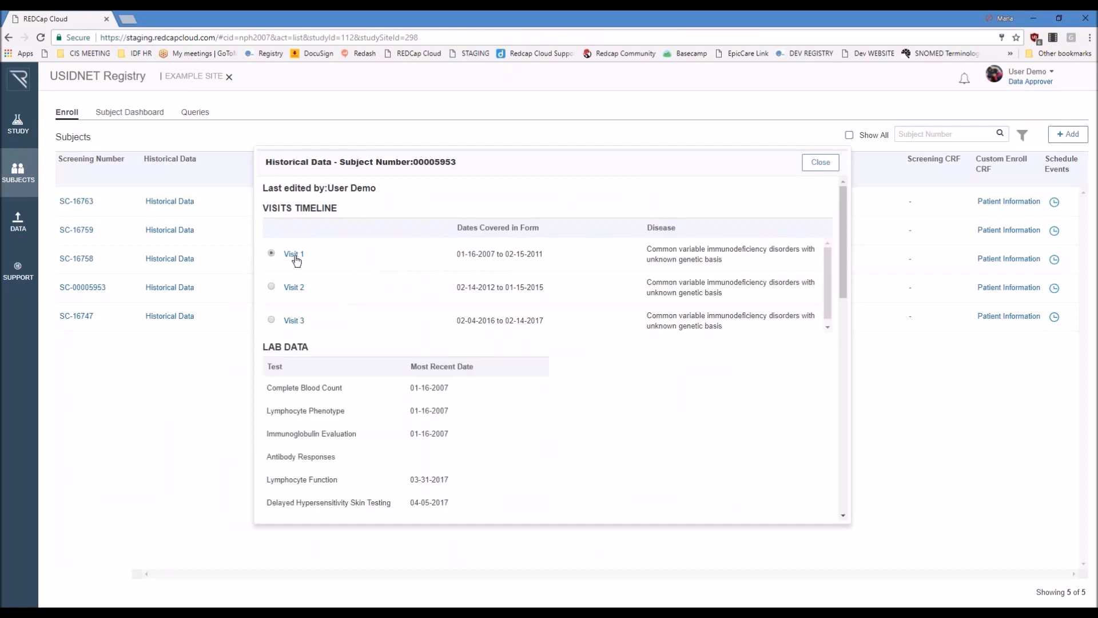
Step: Examine the lab data, diagnosis timeline and visits timeline in the historical data for Visit 1
scroll(517, 335, "down", 1)
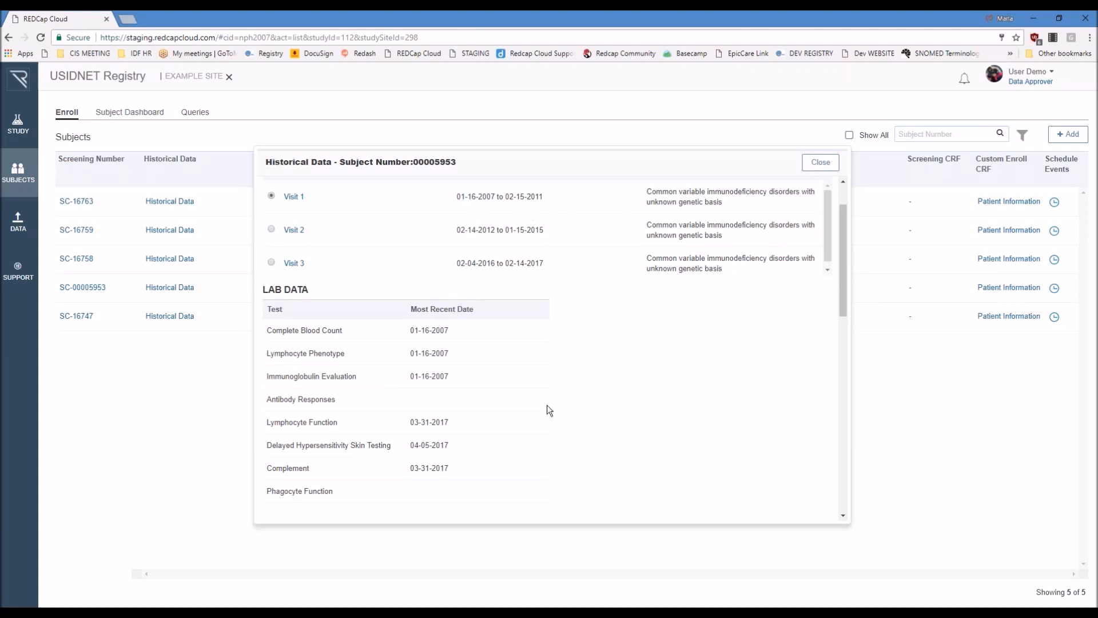
scroll(544, 416, "down", 3)
scroll(523, 389, "down", 2)
scroll(520, 389, "up", 1)
scroll(538, 404, "up", 2)
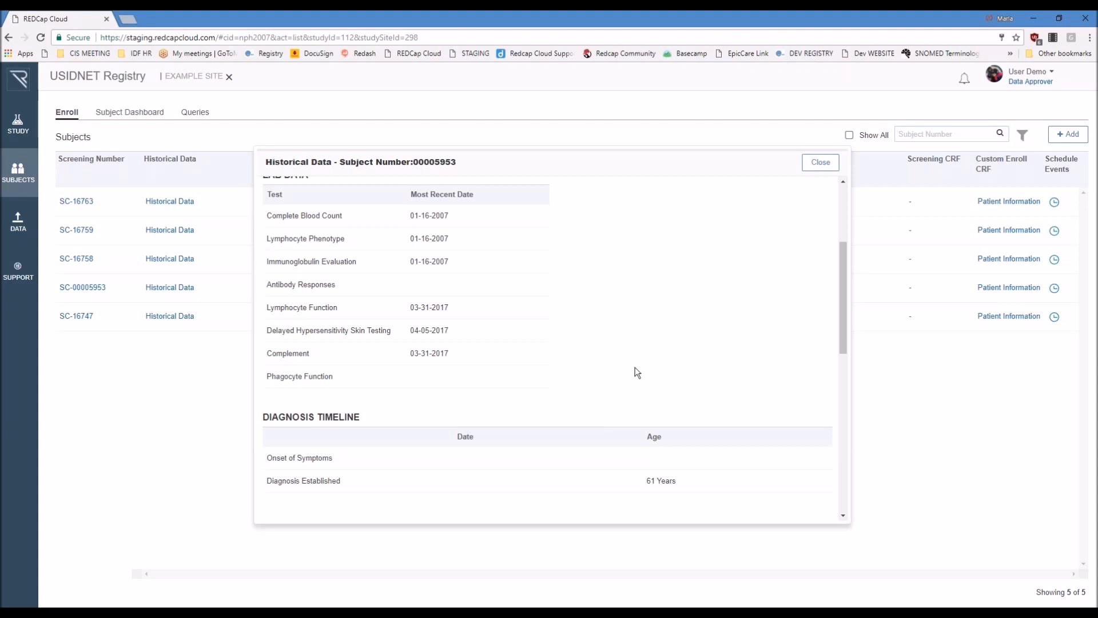
scroll(626, 382, "up", 1)
scroll(626, 383, "up", 1)
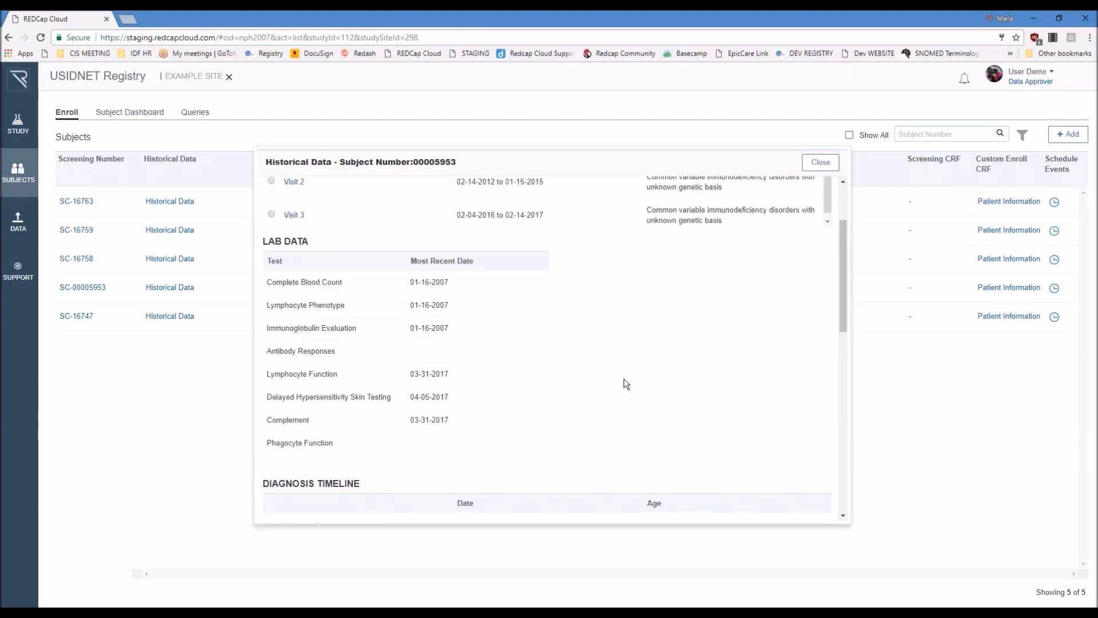
scroll(627, 383, "up", 2)
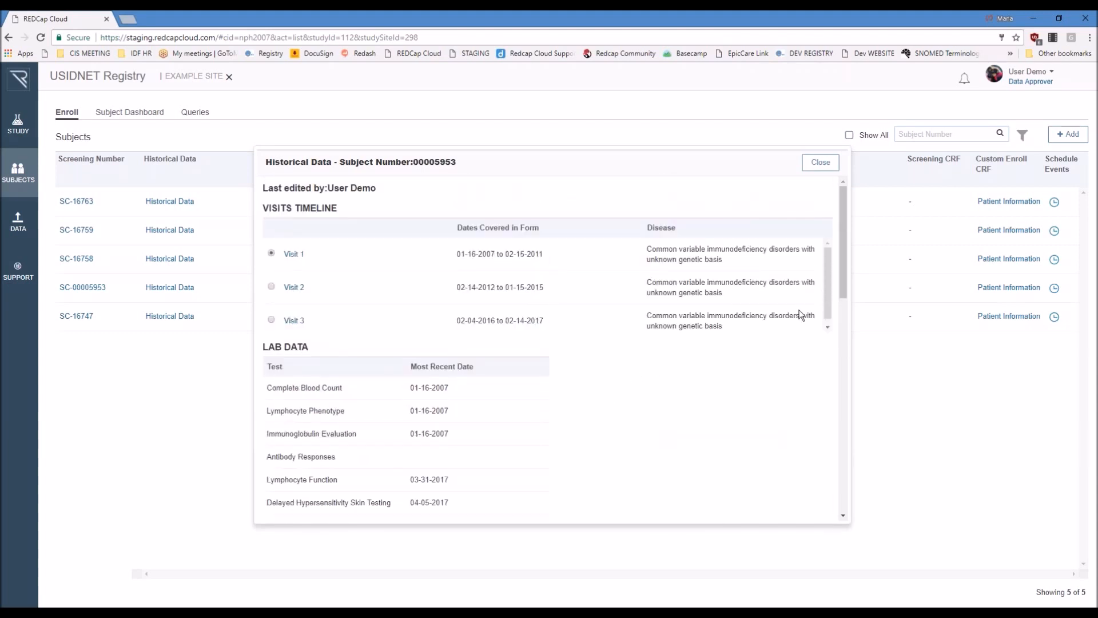
scroll(800, 315, "down", 1)
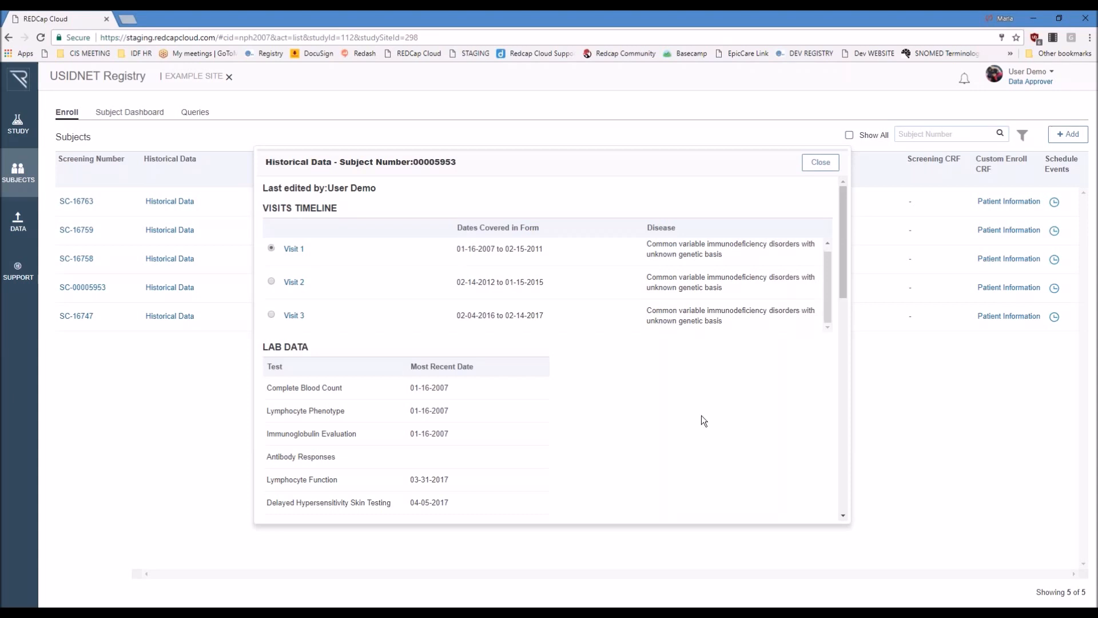
scroll(724, 320, "up", 1)
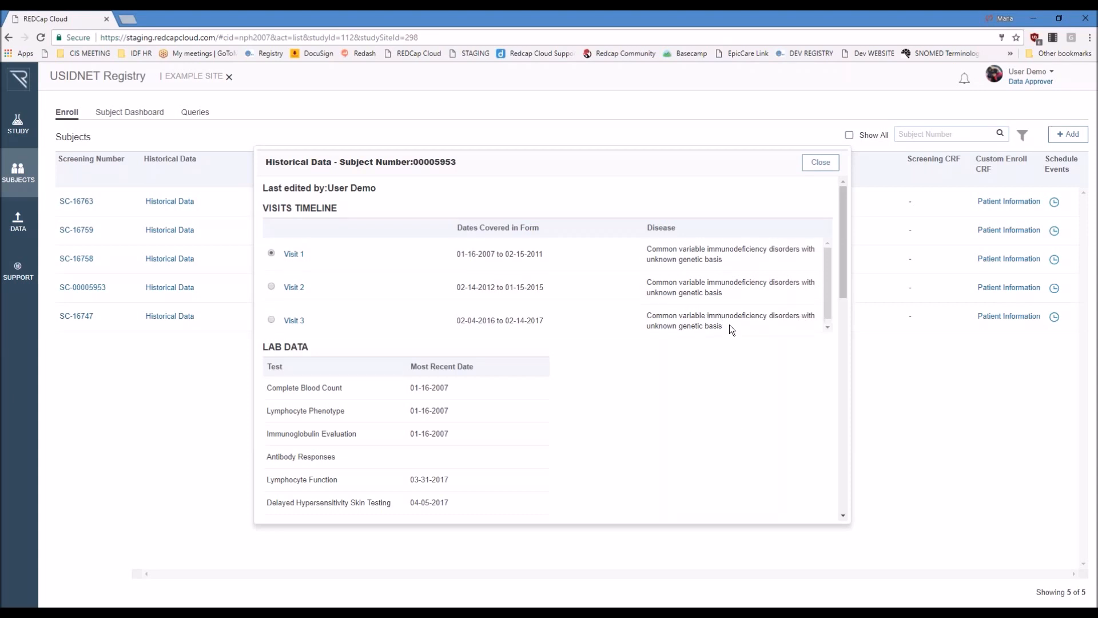